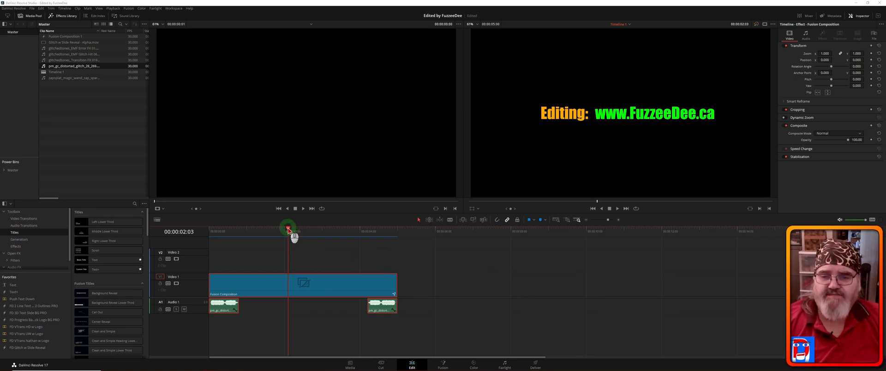
Step: Play the existing title animation from the start of the timeline
drag(289, 231, 209, 230)
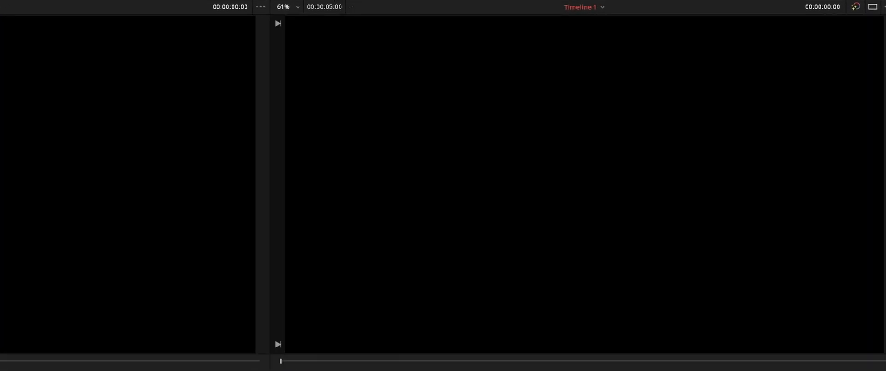
key(space)
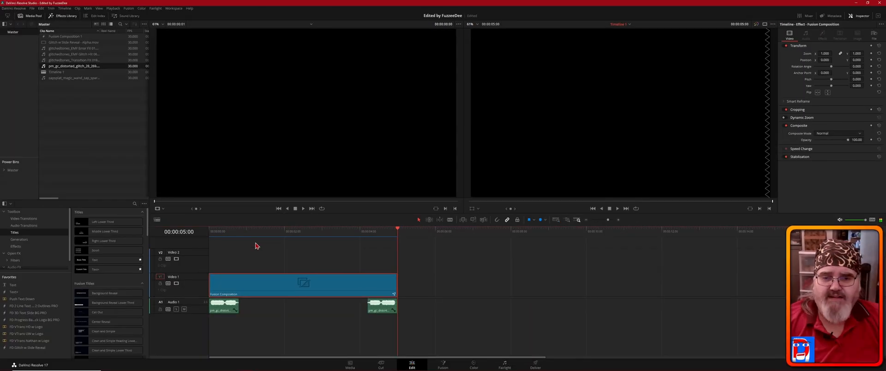
click(475, 266)
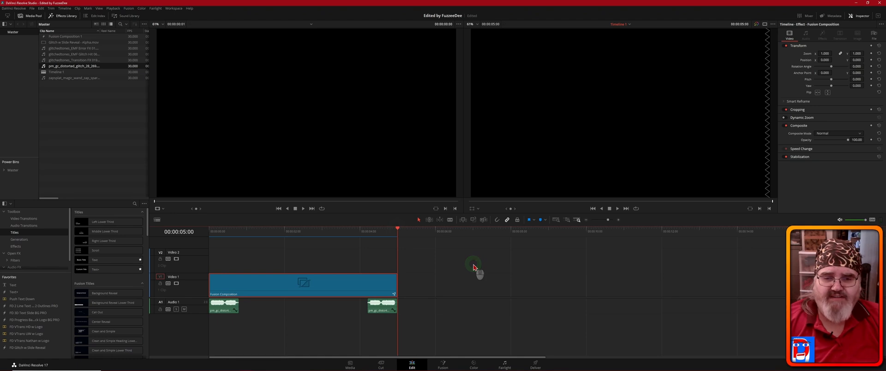
click(398, 229)
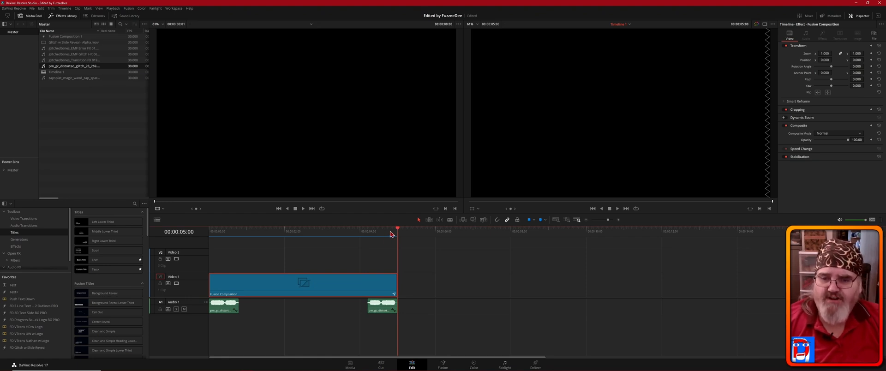
click(341, 256)
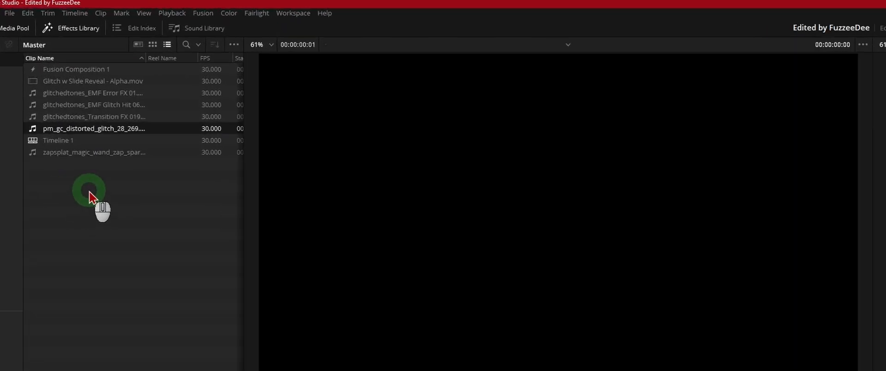
Step: Create a new Fusion composition clip named "Glitch Effect w Reveal" in the Master bin
right_click(89, 192)
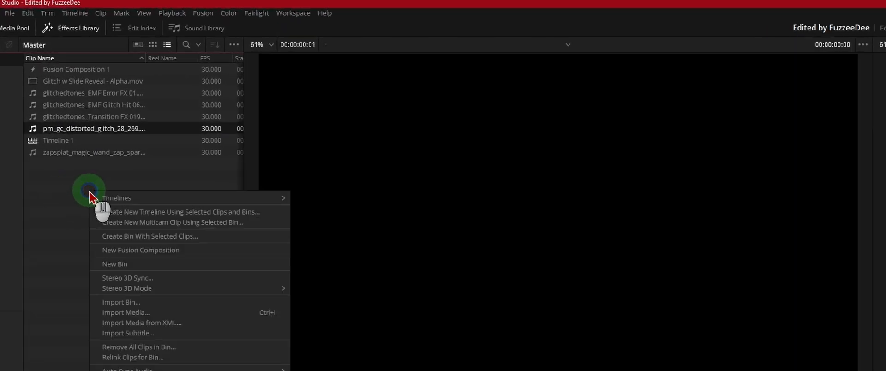
click(196, 251)
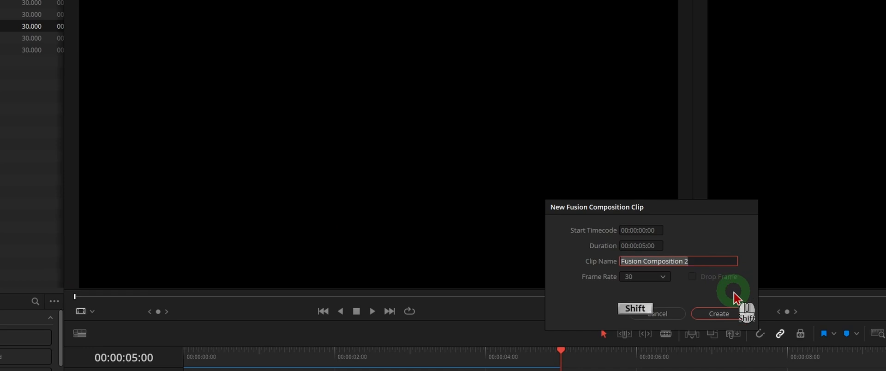
text(Glit)
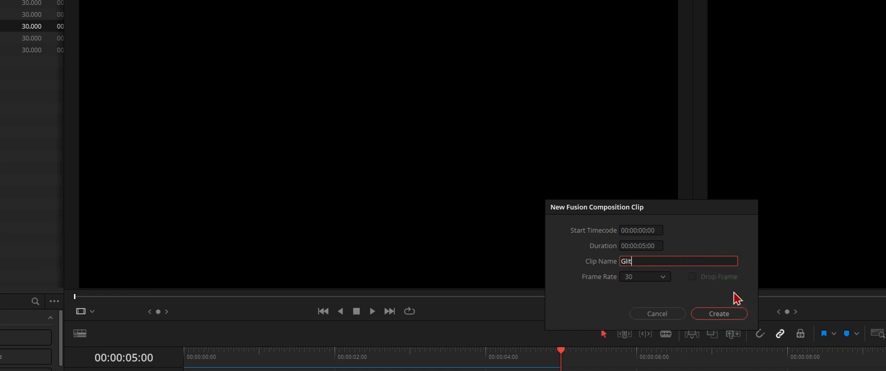
text(ch Effect w R)
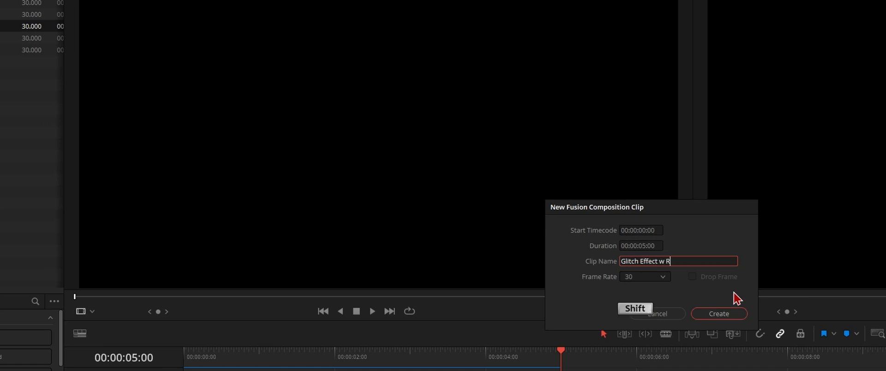
text(eveal)
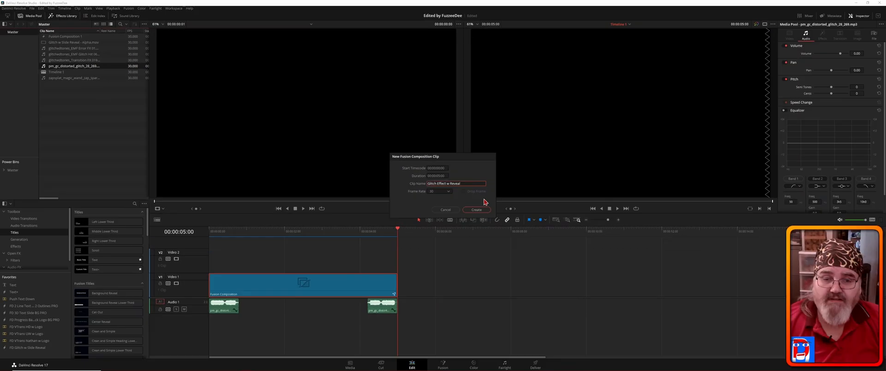
key(Return)
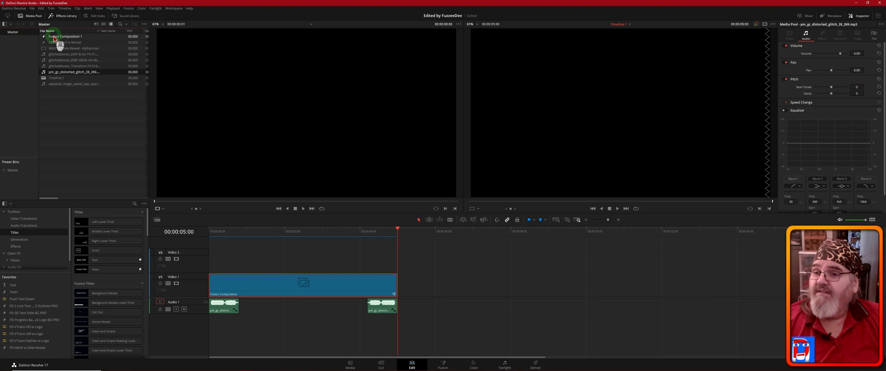
Step: Place the Glitch Effect w Reveal clip on Video 1 after the existing composition and trim its end to about 2 seconds
click(85, 41)
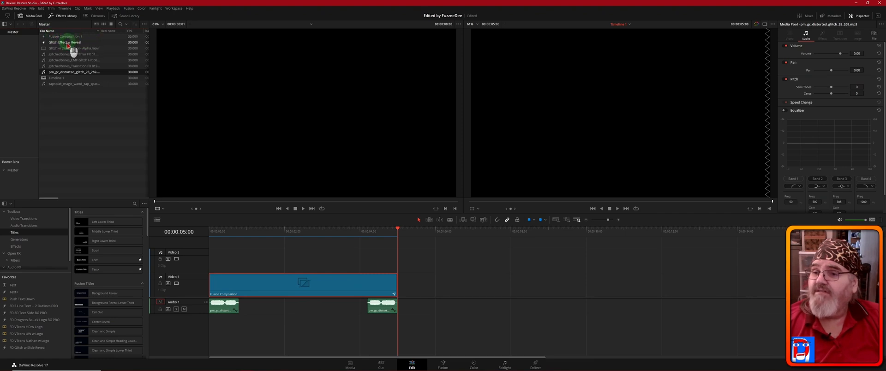
drag(54, 44, 425, 288)
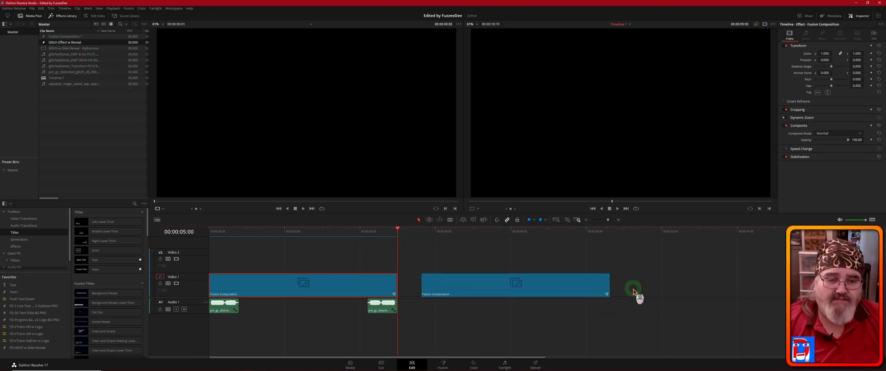
click(608, 285)
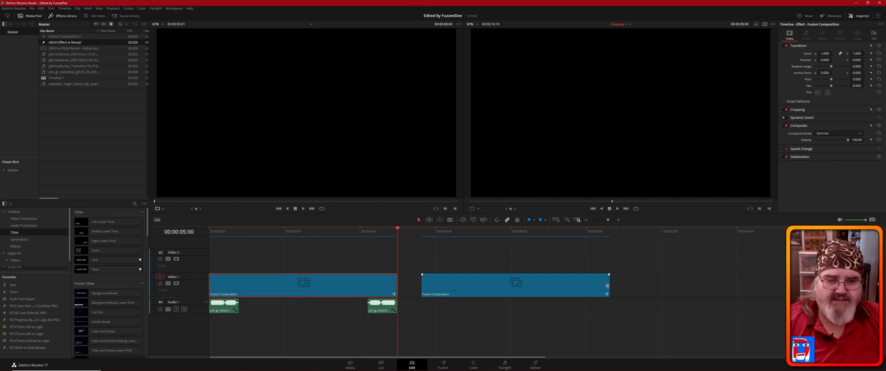
drag(608, 285, 493, 283)
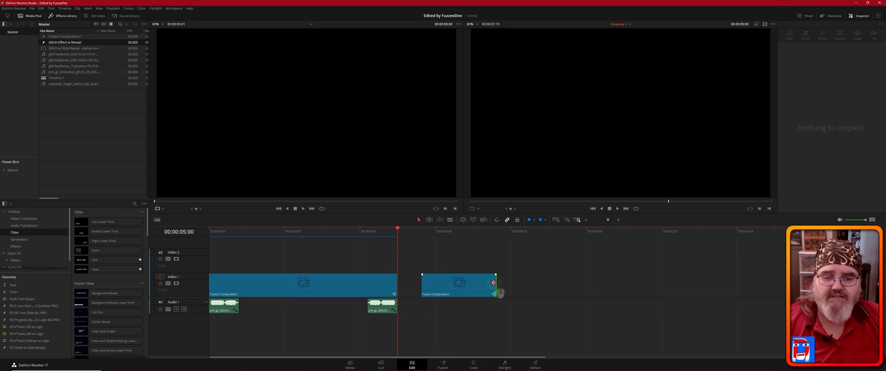
Step: Position the playhead over the shortened composition clip and open that clip on the Fusion page
click(459, 231)
click(471, 284)
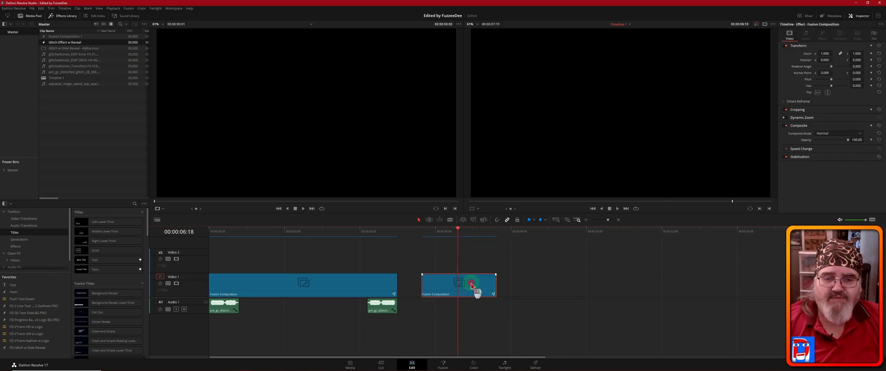
click(444, 365)
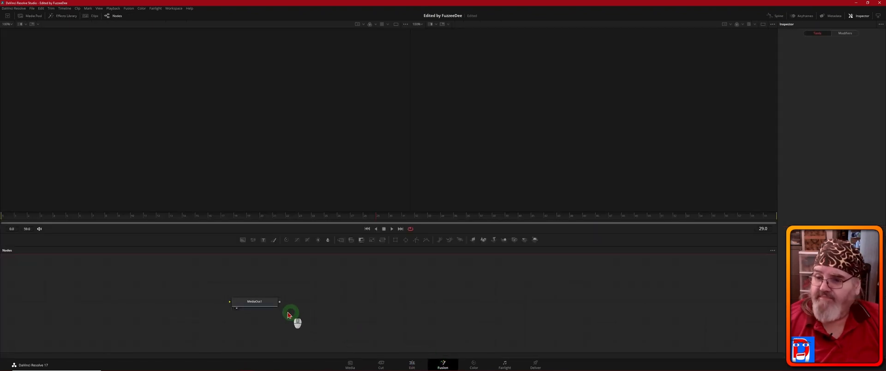
Step: Move MediaOut1 aside to make room, add a Text+ node before it and show the text node in the first viewer
drag(256, 302, 598, 282)
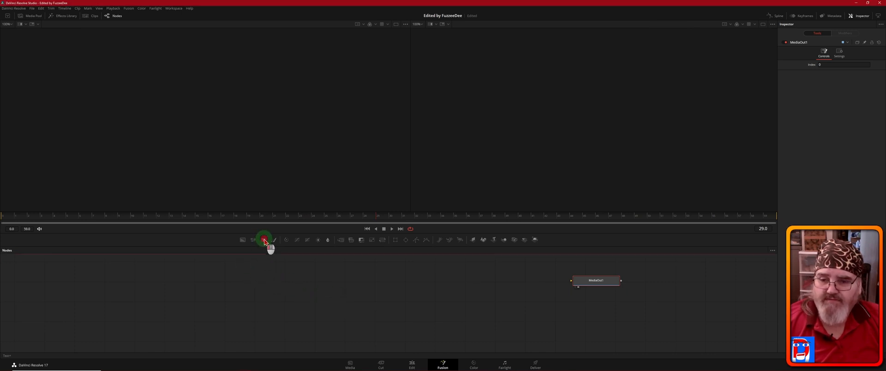
drag(261, 246, 326, 273)
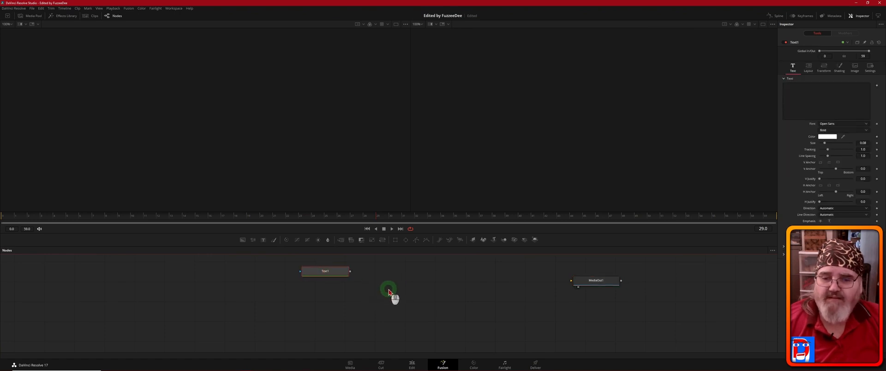
click(306, 279)
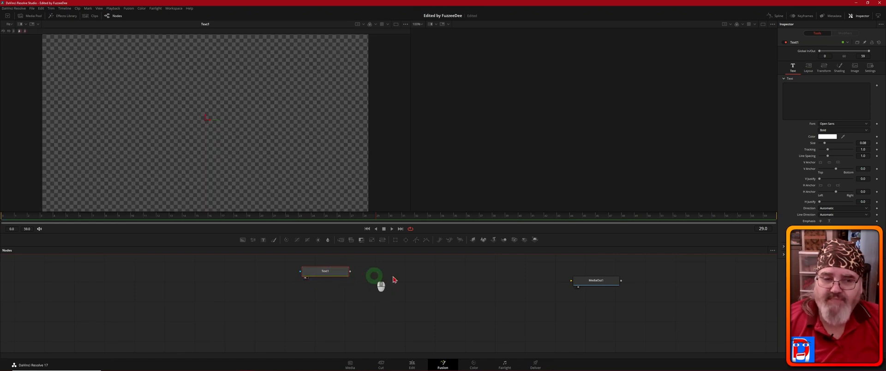
Step: Enter "Editing:" as the content of the Text1 node
click(807, 89)
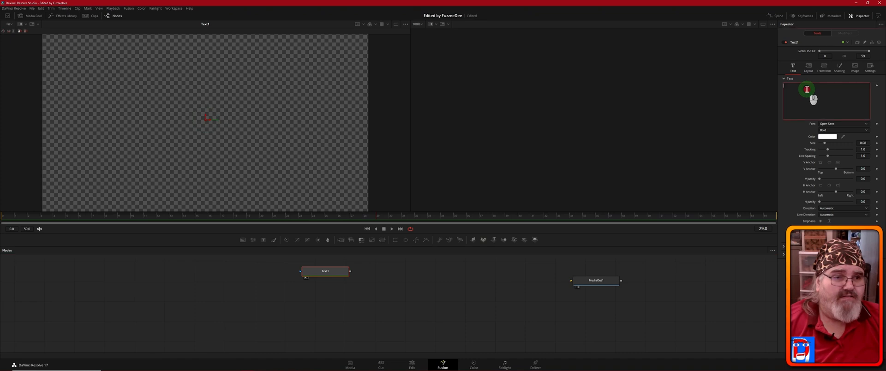
key(shift)
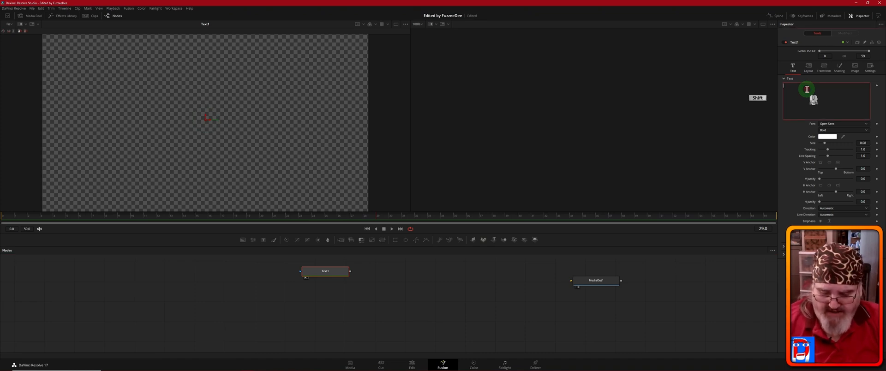
text(Editing)
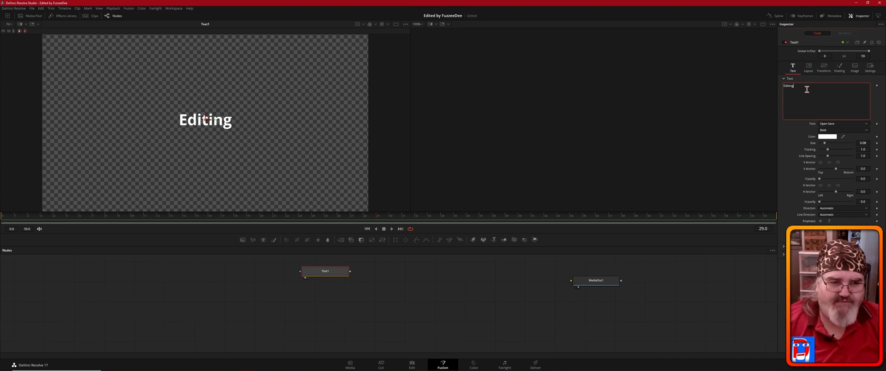
key(shift)
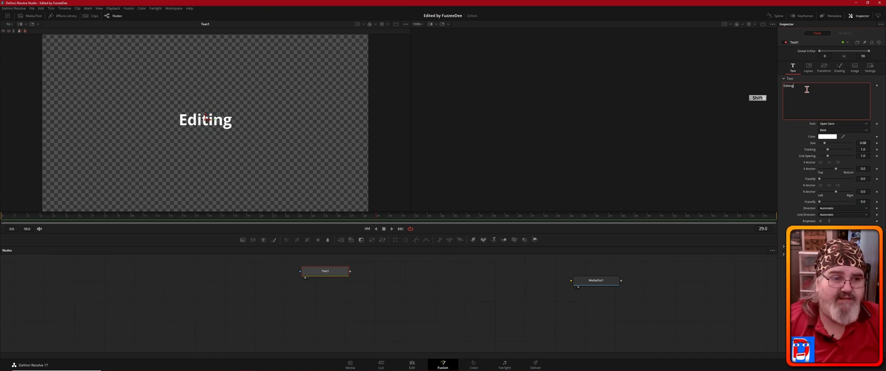
text(:)
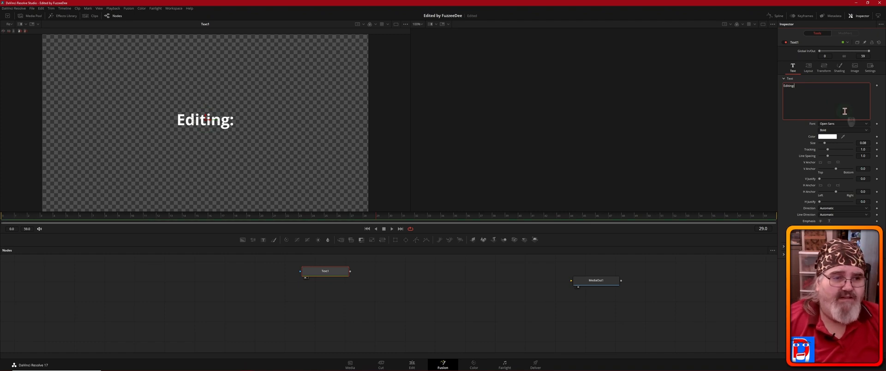
Step: Set the Text1 font to Arial with the Black style
click(847, 131)
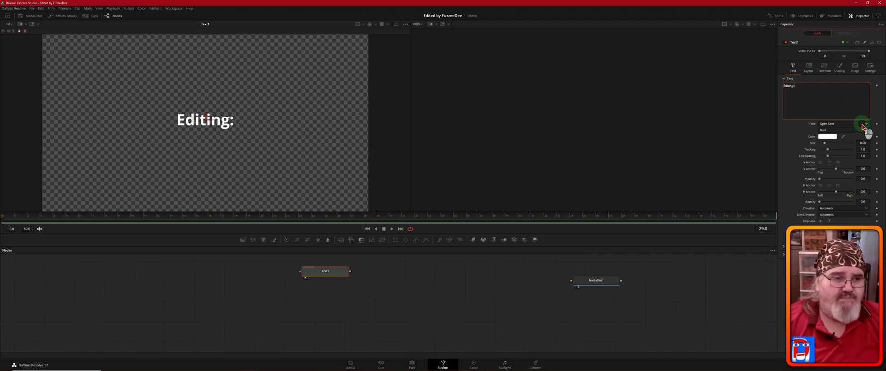
click(862, 125)
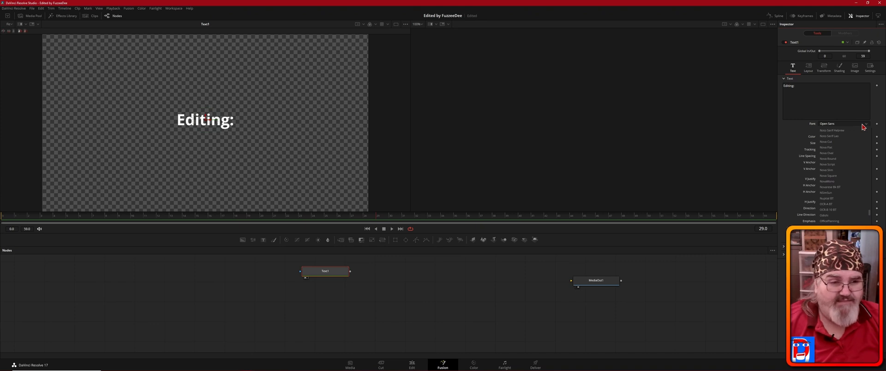
click(846, 137)
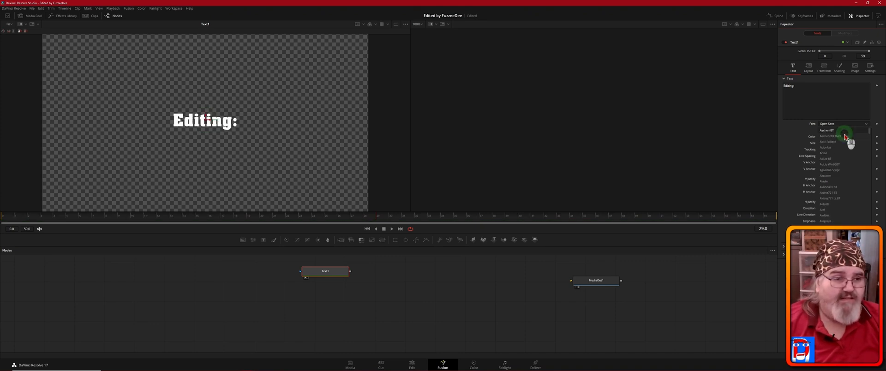
scroll(836, 157, up, 15)
scroll(832, 172, down, 10)
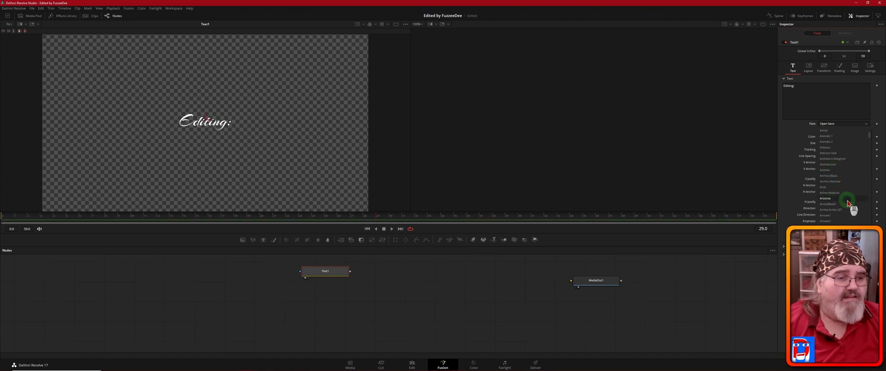
click(826, 188)
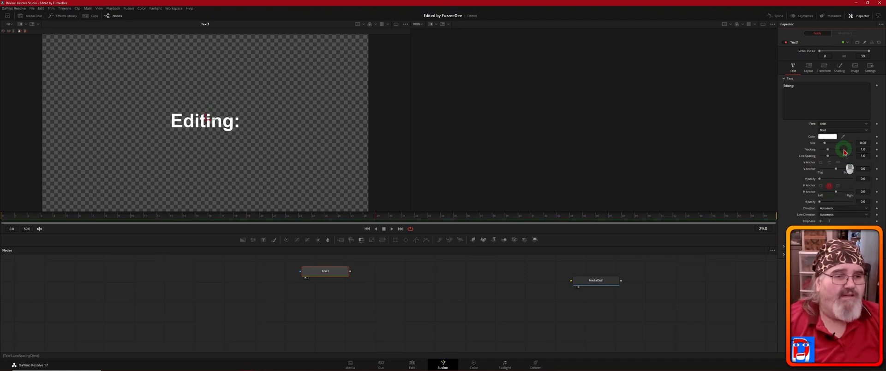
click(866, 131)
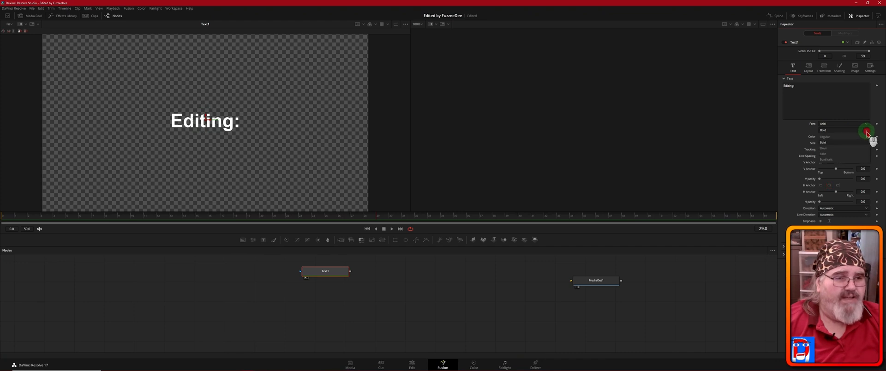
click(847, 148)
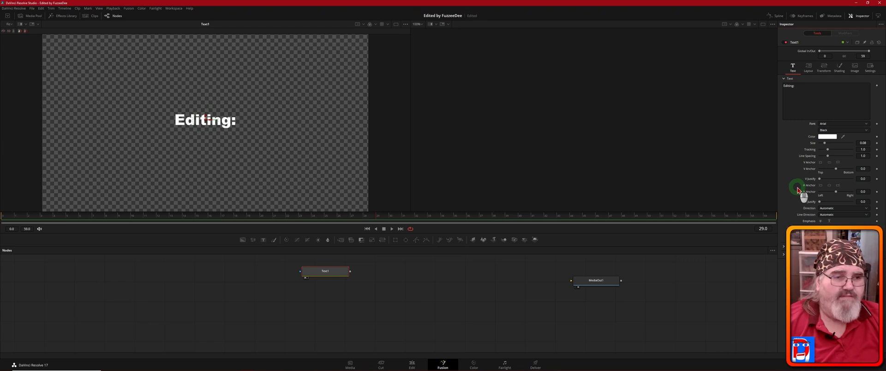
Step: Change the colour of the "Editing:" text to the saved orange custom colour
click(827, 137)
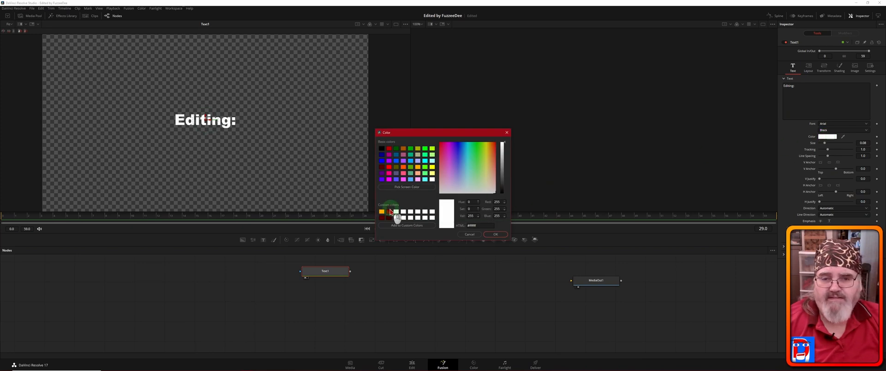
click(382, 212)
click(496, 235)
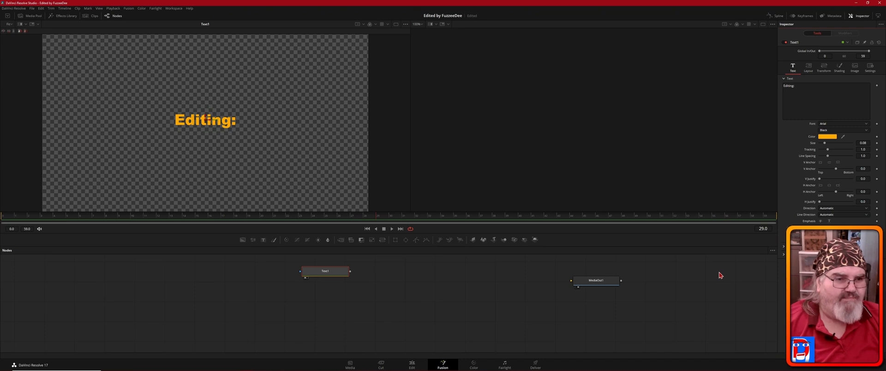
click(738, 277)
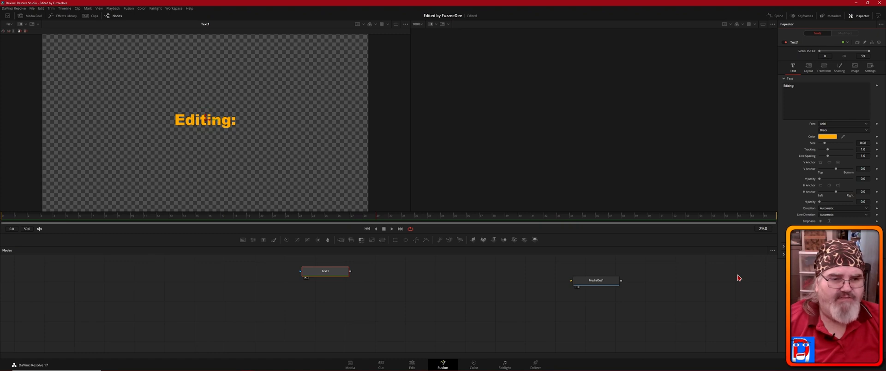
Step: Rename the Text1 node as Editing_Text and connect its output to MediaOut1
click(339, 274)
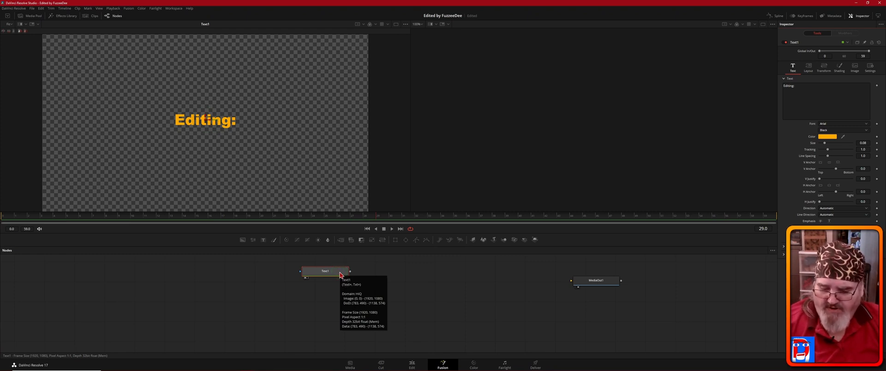
key(F2)
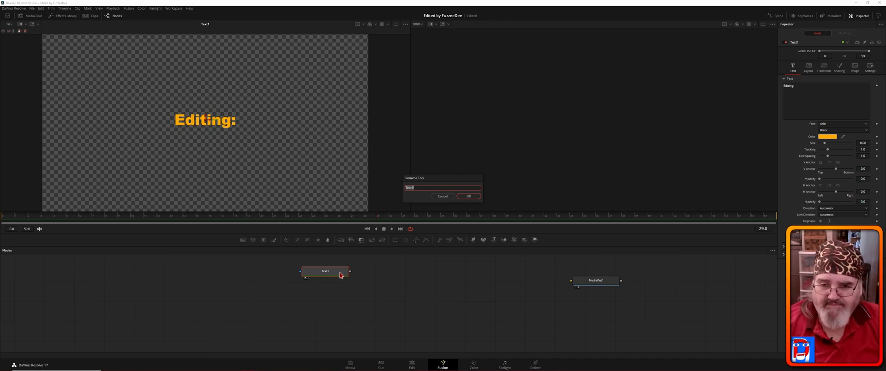
text(Ed)
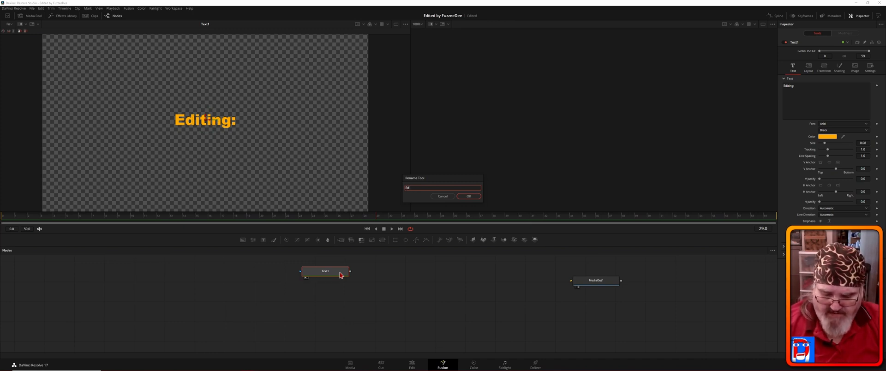
text(iting_Te)
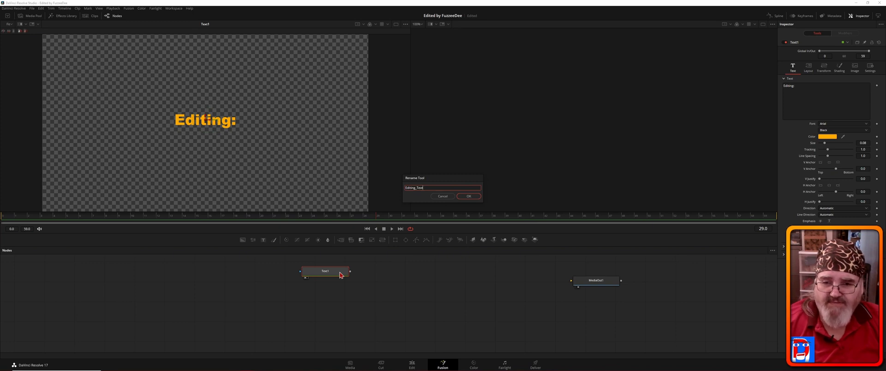
text(xt)
key(Return)
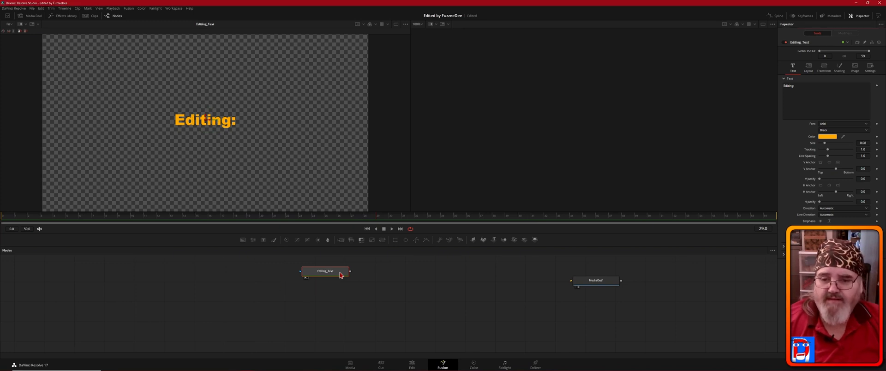
click(350, 272)
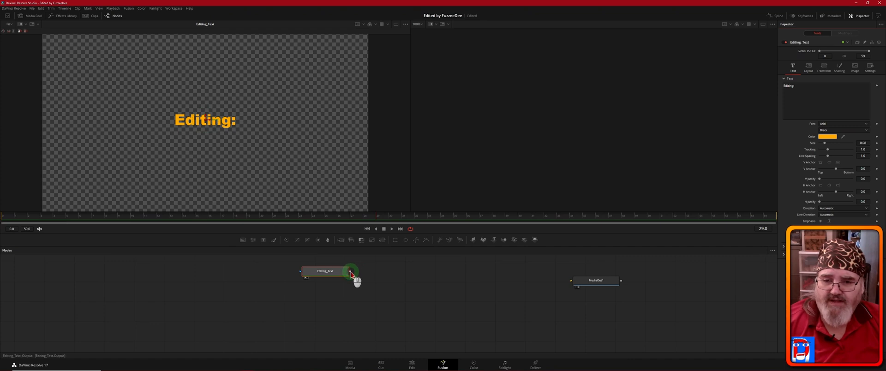
drag(350, 272, 584, 283)
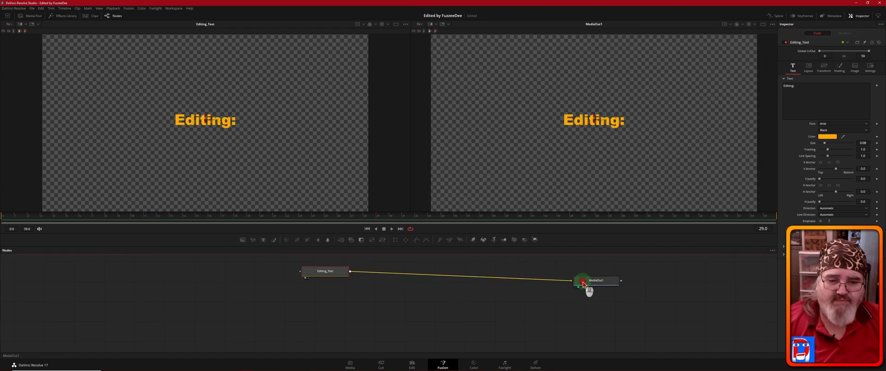
Step: Set the node graph to arrange tools to the grid and line up Editing_Text and MediaOut1 in one row
right_click(458, 305)
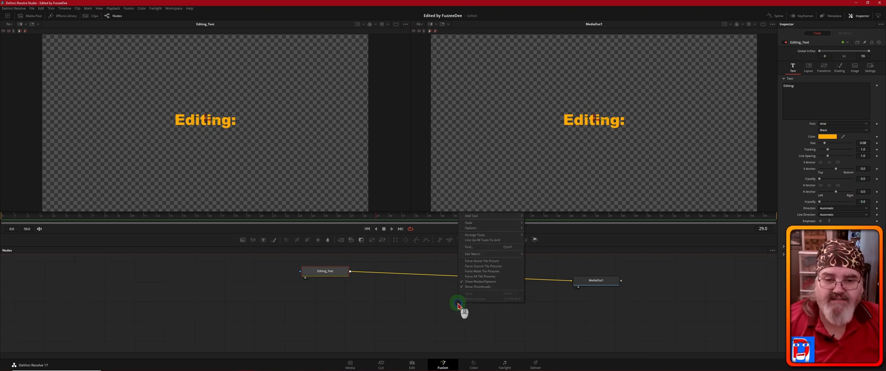
mouse_move(517, 237)
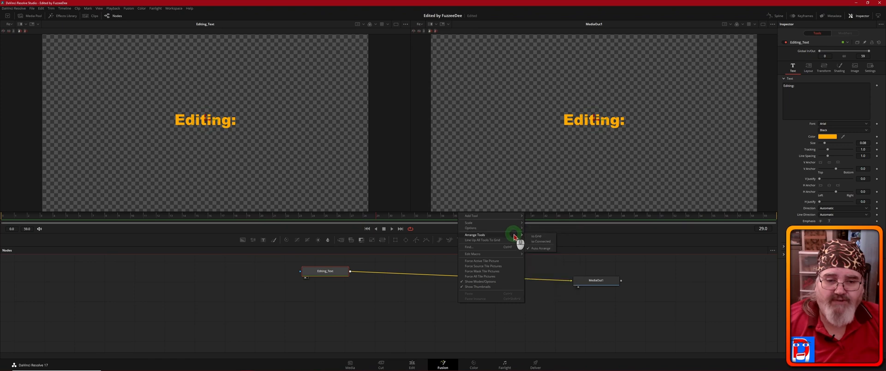
click(544, 237)
click(331, 273)
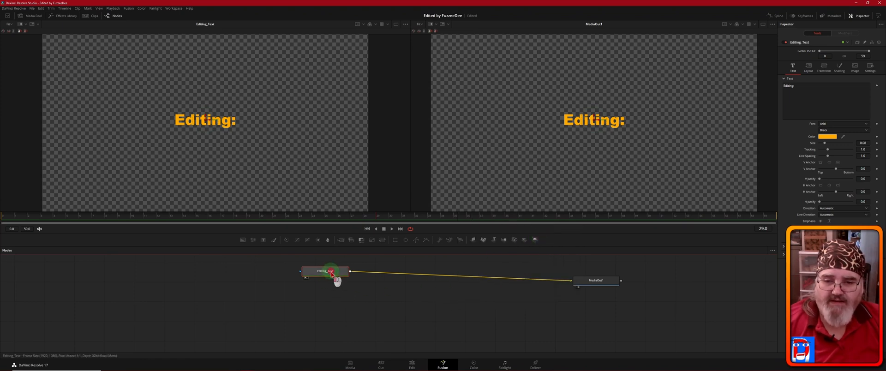
drag(331, 273, 336, 285)
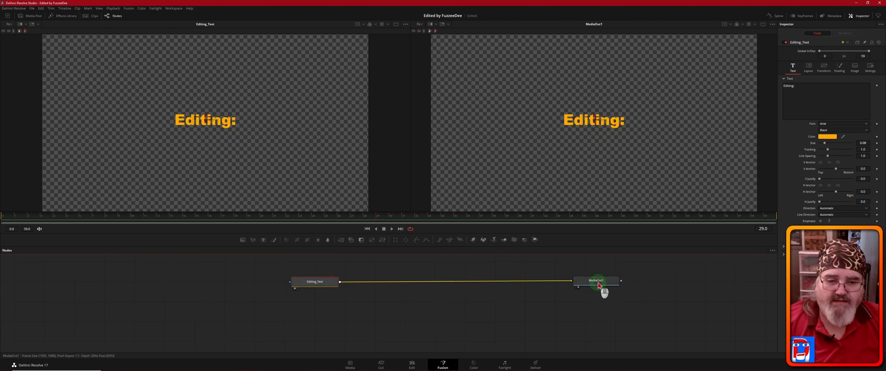
drag(598, 285, 587, 286)
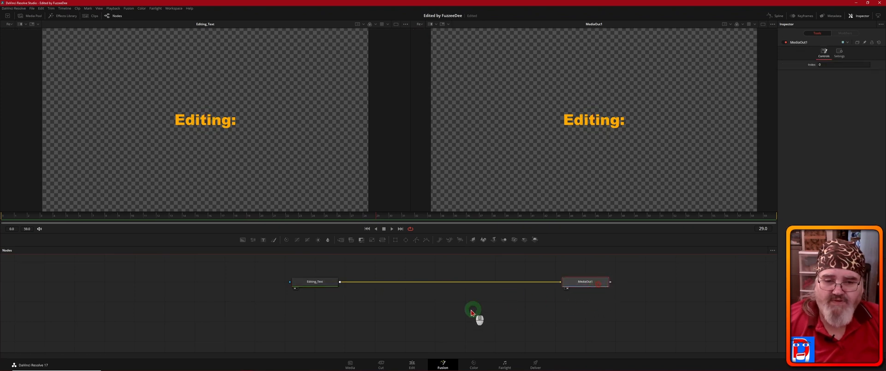
Step: Switch the node connections to orthogonal pipes and move Editing_Text closer to MediaOut1
right_click(455, 305)
mouse_move(502, 239)
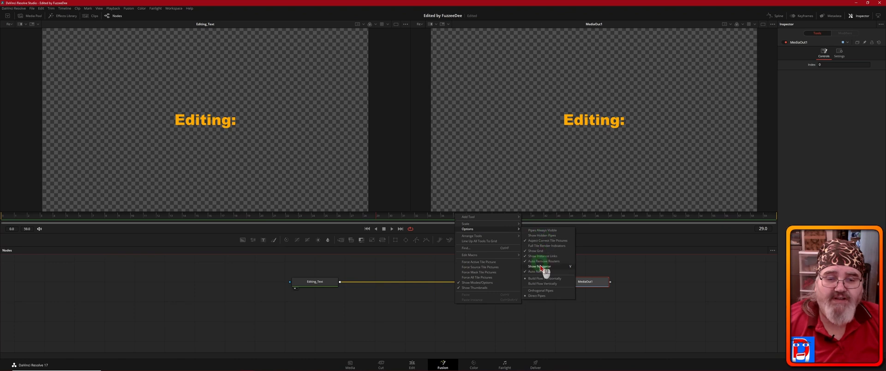
click(550, 292)
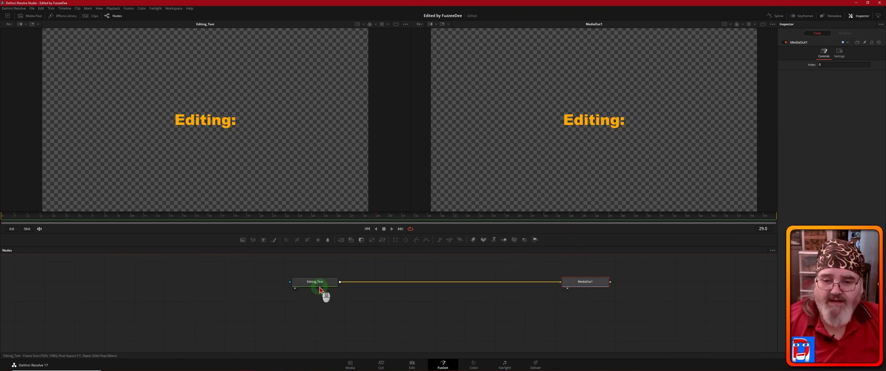
mouse_move(321, 291)
mouse_down()
mouse_move(321, 305)
mouse_move(322, 287)
mouse_up()
click(411, 318)
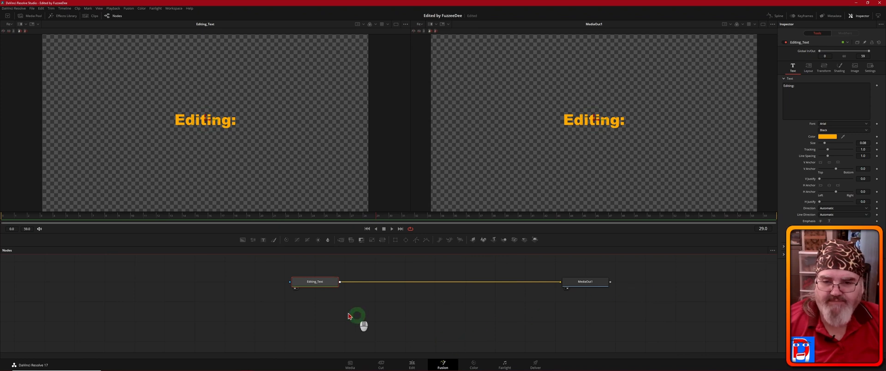
drag(328, 290, 451, 290)
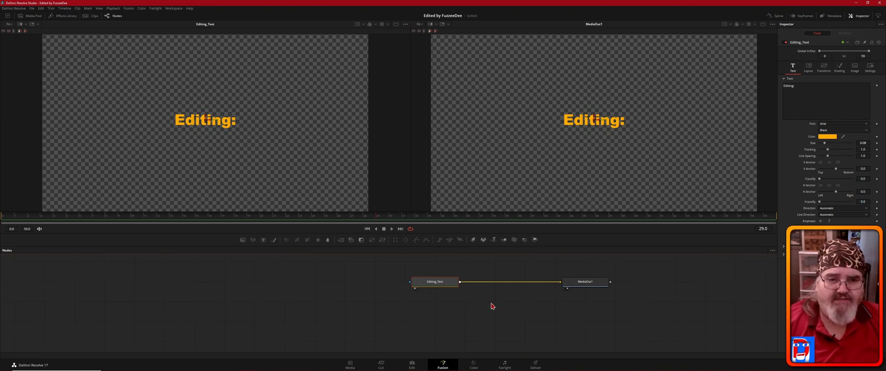
Step: Copy the Editing_Text node and paste the duplicate unconnected into empty space below the existing chain
click(436, 286)
mouse_move(437, 286)
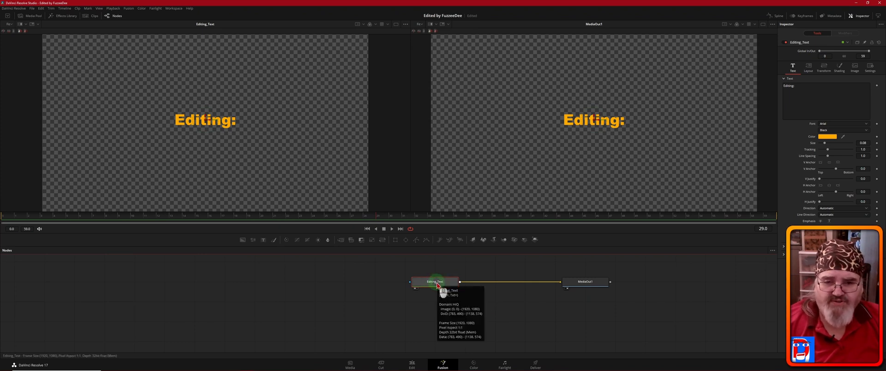
click(513, 336)
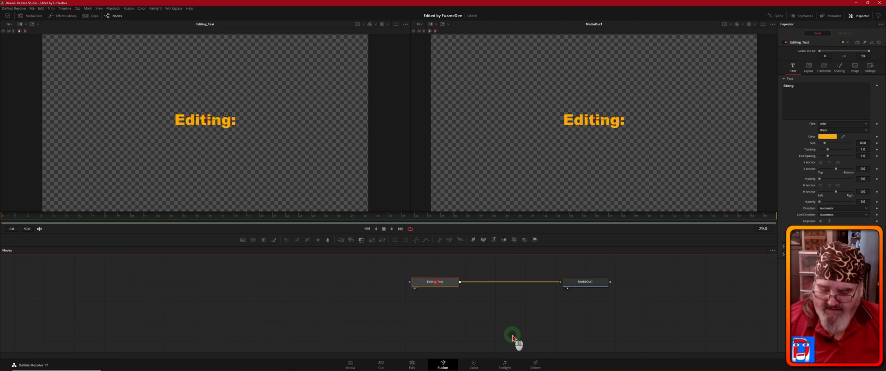
key(ctrl)
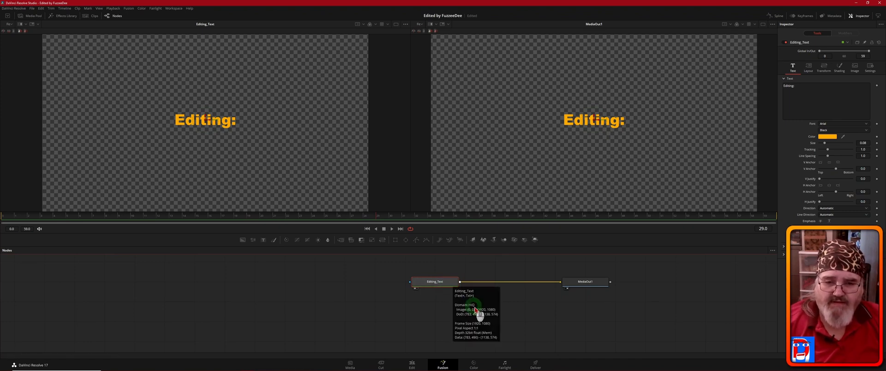
click(478, 309)
click(486, 319)
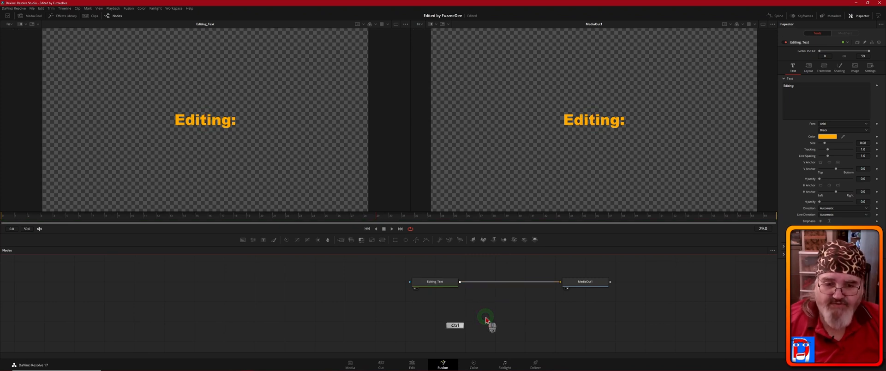
key(ctrl+v)
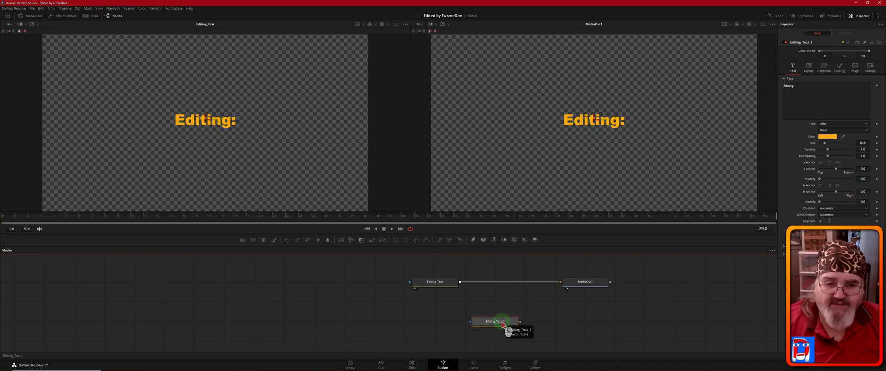
Step: Rename the duplicated text node as FuzzeeDee_Text and place it directly under Editing_Text
key(F2)
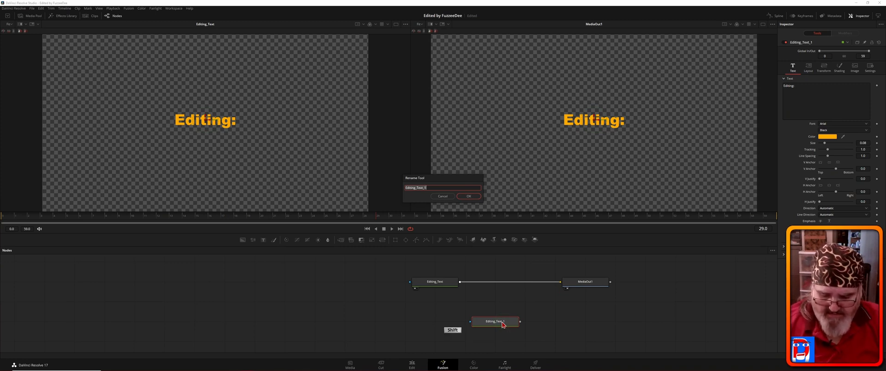
text(FuzzeeDee)
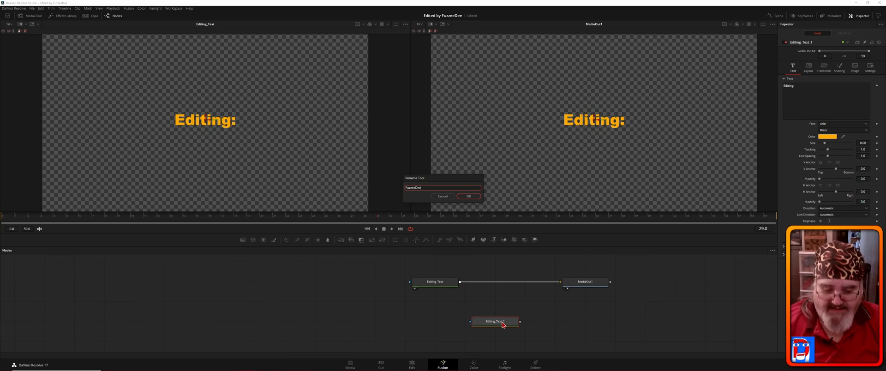
key(shift)
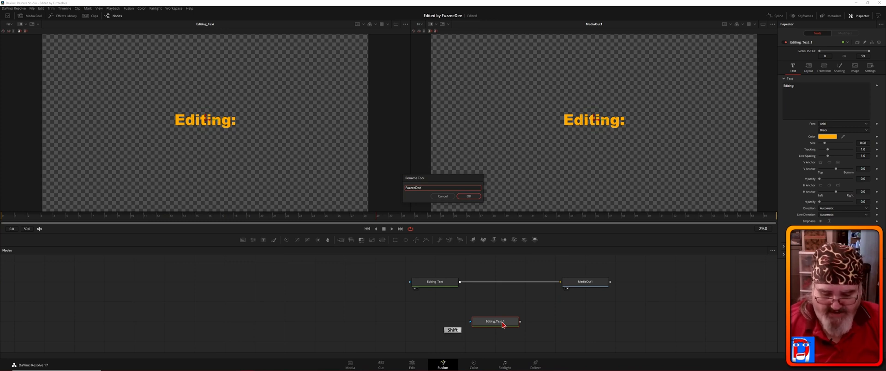
text(e_Text)
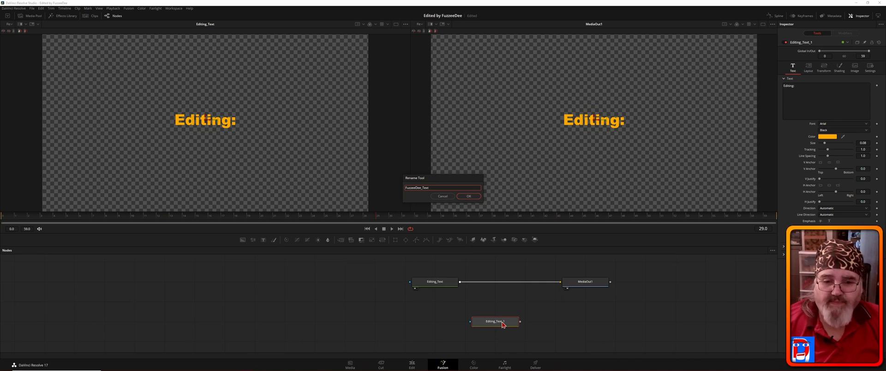
key(Return)
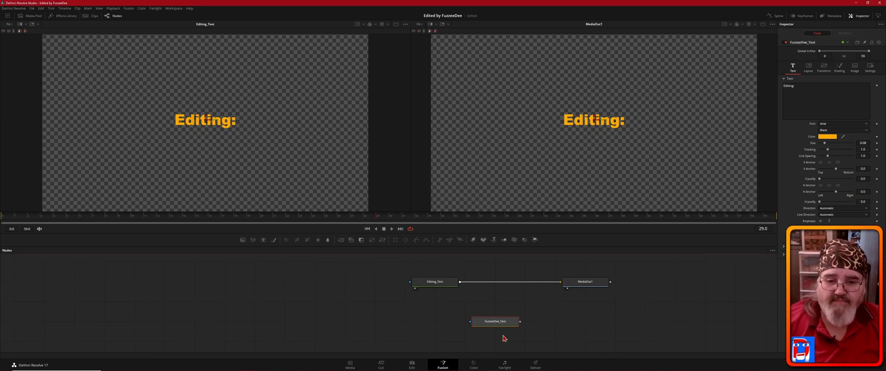
click(508, 327)
drag(507, 327, 448, 314)
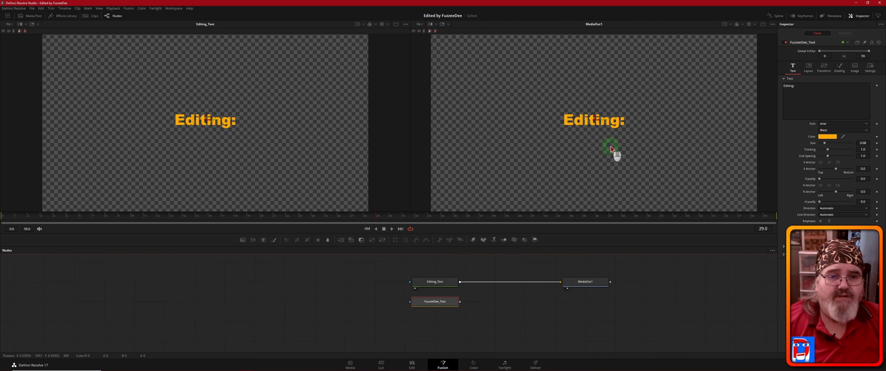
Step: Shift the FuzzeeDee_Text text to the right of "Editing:" in the frame and merge it into the connection between Editing_Text and MediaOut1
click(605, 124)
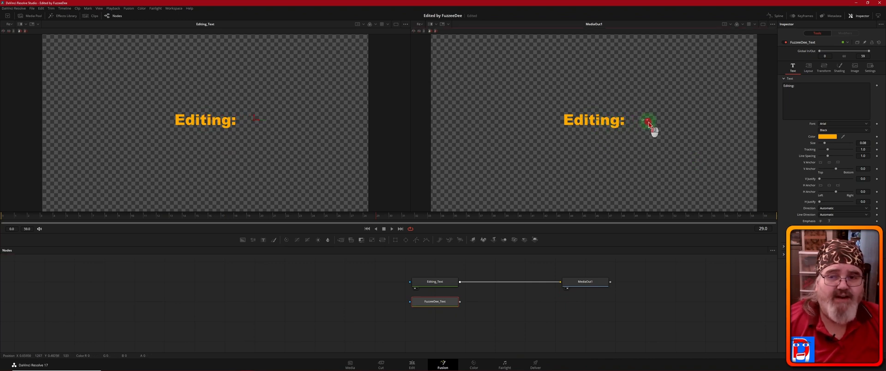
drag(652, 124, 661, 120)
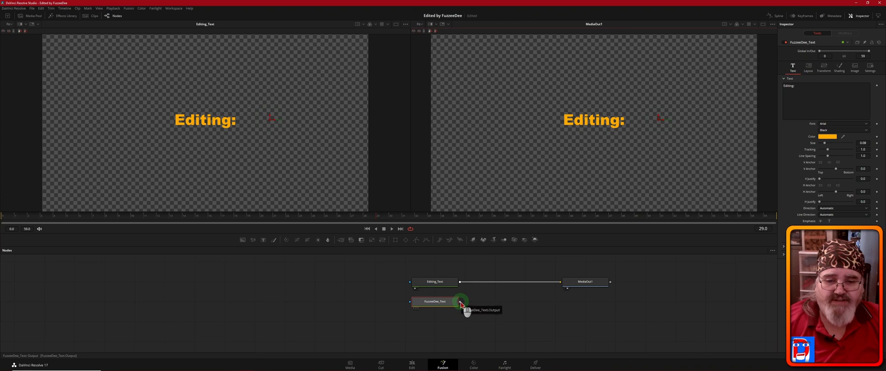
drag(460, 304, 506, 282)
click(505, 304)
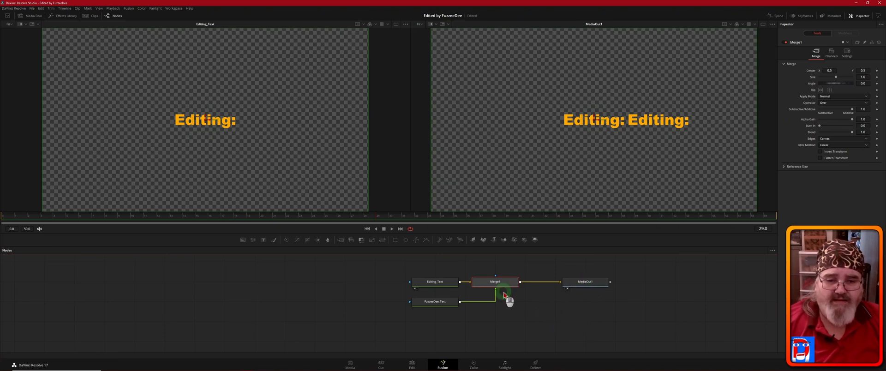
Step: Move MediaOut1 and Merge1 down into the same row as FuzzeeDee_Text
drag(588, 287, 589, 307)
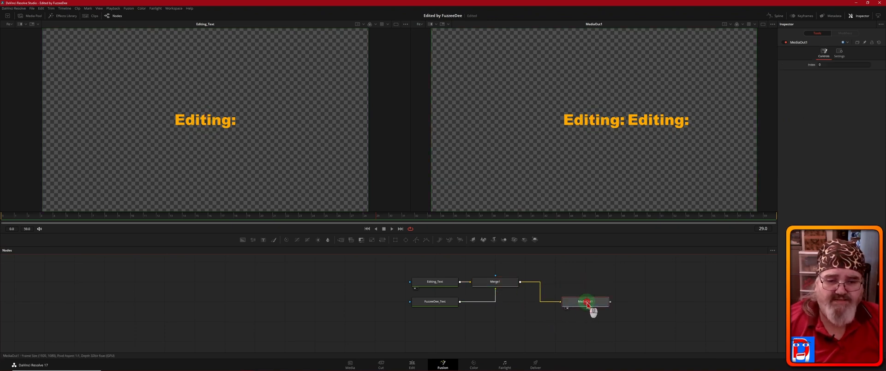
drag(503, 284, 524, 304)
click(525, 303)
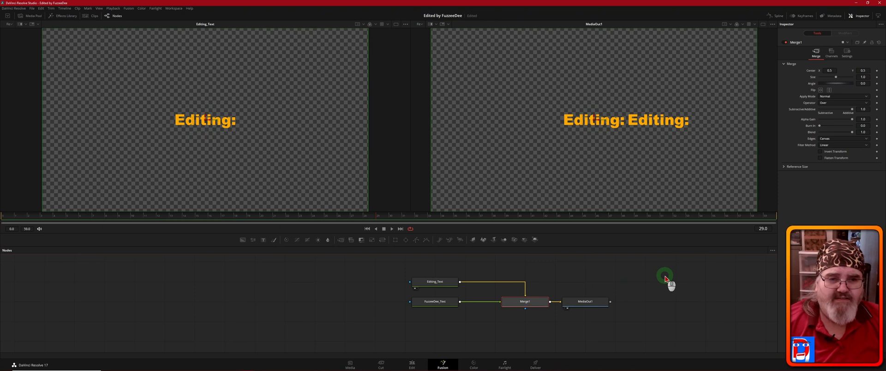
Step: Move the Editing_Text text left in the frame to leave a wide gap before the second text
click(442, 302)
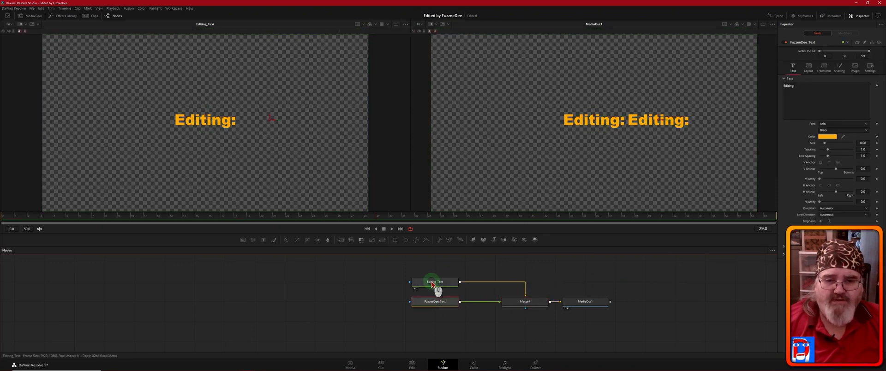
click(434, 282)
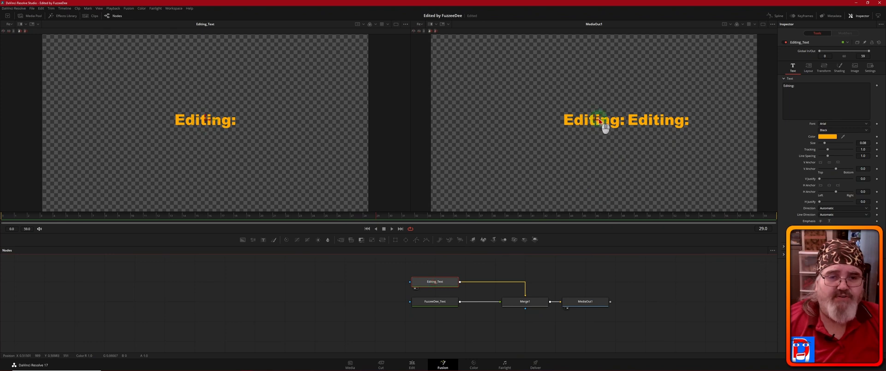
drag(598, 121, 549, 122)
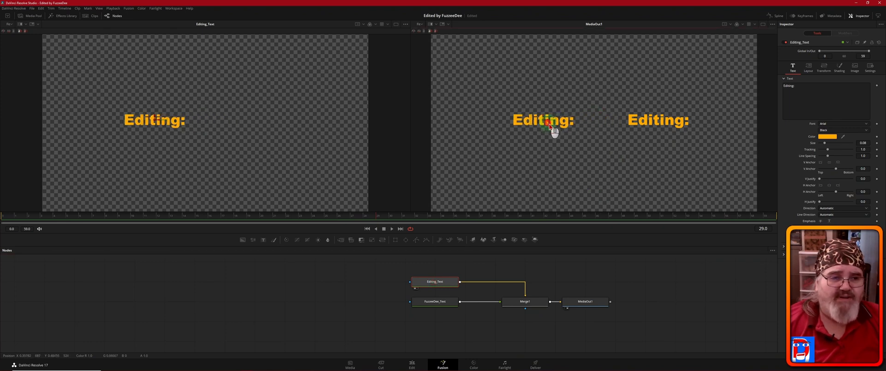
Step: Anchor the Editing_Text text horizontally to the right and move it to end just left of the frame's centre
click(838, 187)
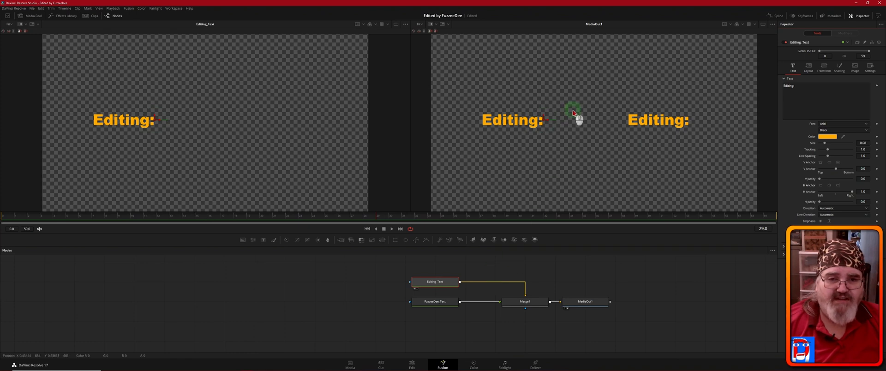
drag(549, 121, 592, 122)
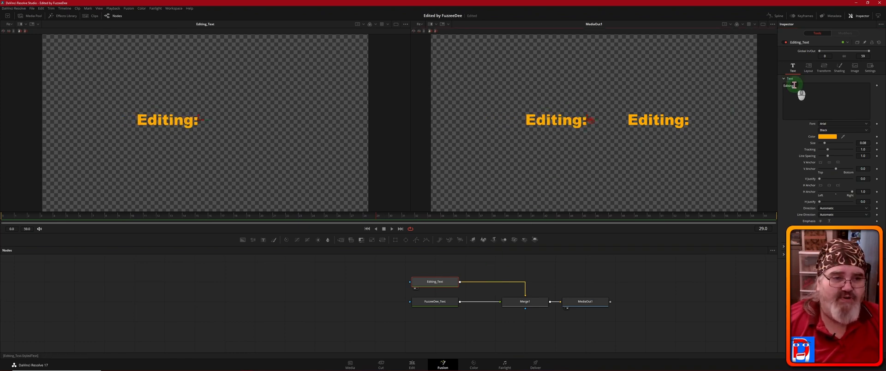
Step: Test the right anchoring by adding "ssss" in front of "Editing:" and removing it again
click(800, 99)
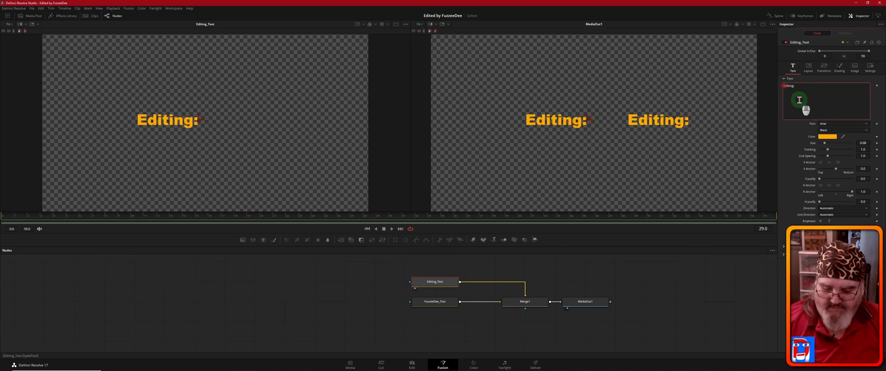
text(ssss)
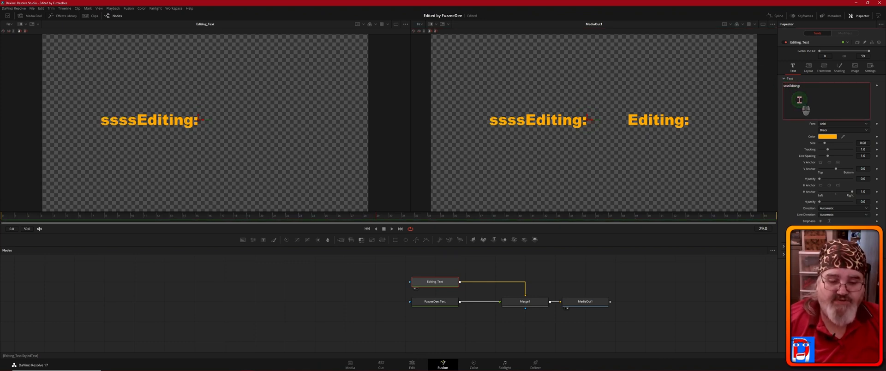
key(BackSpace)
key(BackSpace)
key(BackSpace)
key(BackSpace)
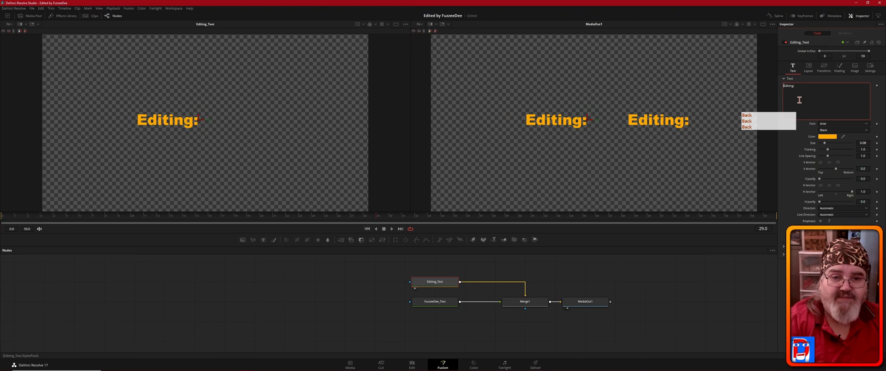
Step: Anchor the FuzzeeDee_Text text horizontally to the left and move it directly beside the first "Editing:" with a small gap
click(441, 301)
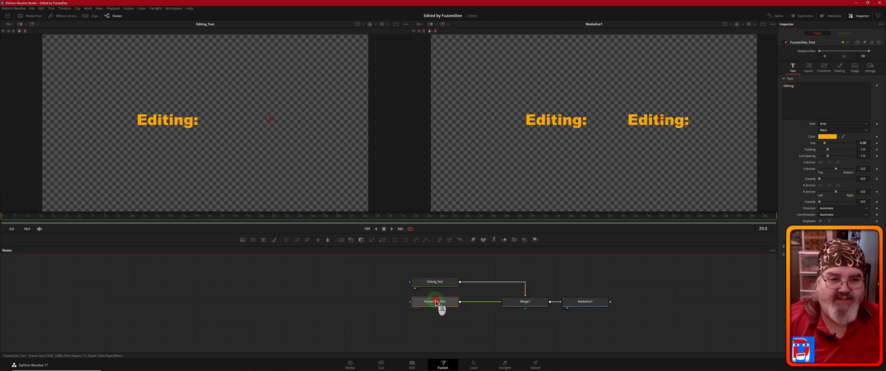
click(821, 185)
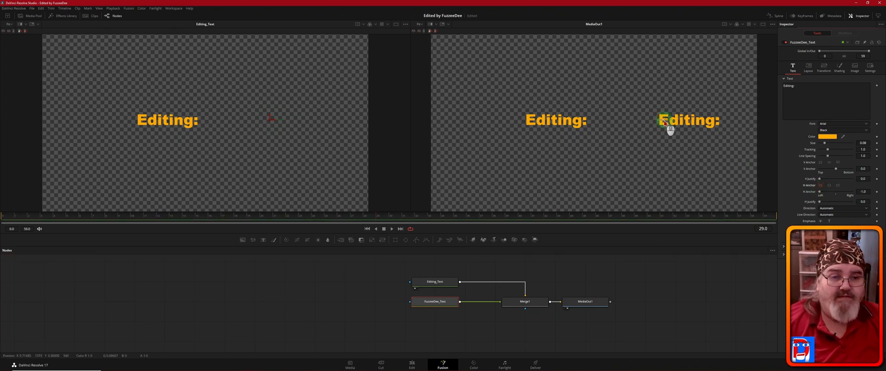
drag(663, 120, 598, 121)
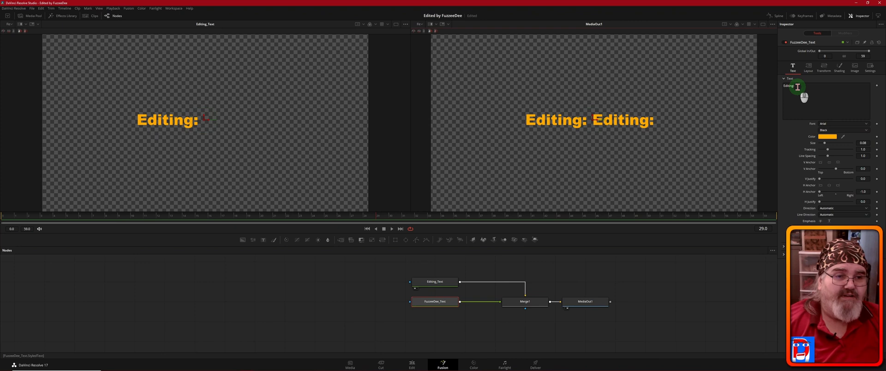
drag(797, 87, 773, 86)
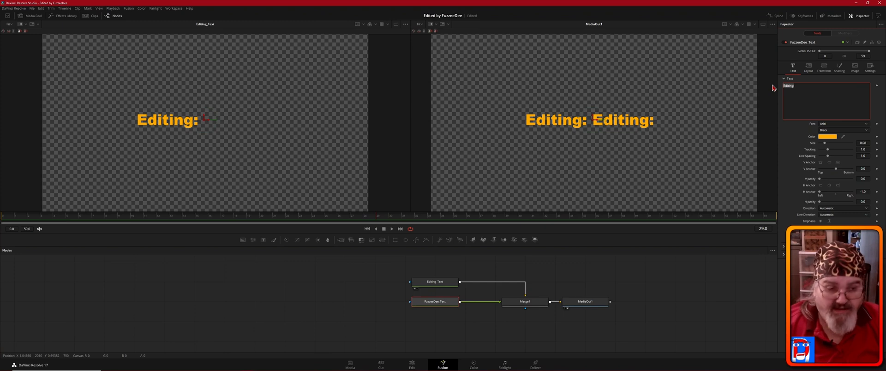
text(www)
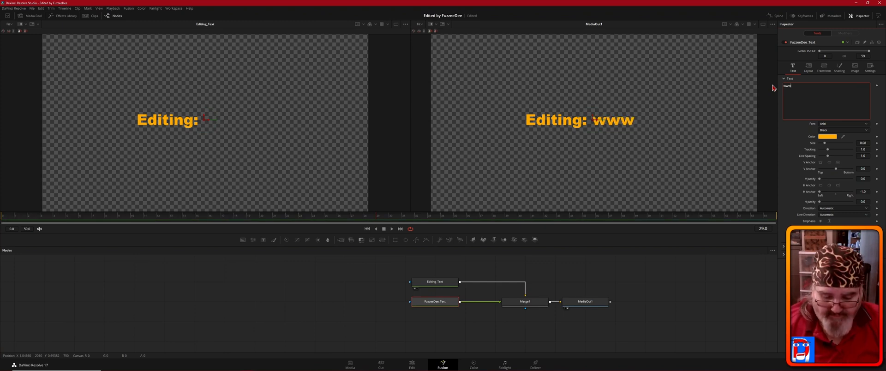
text(.Fuz)
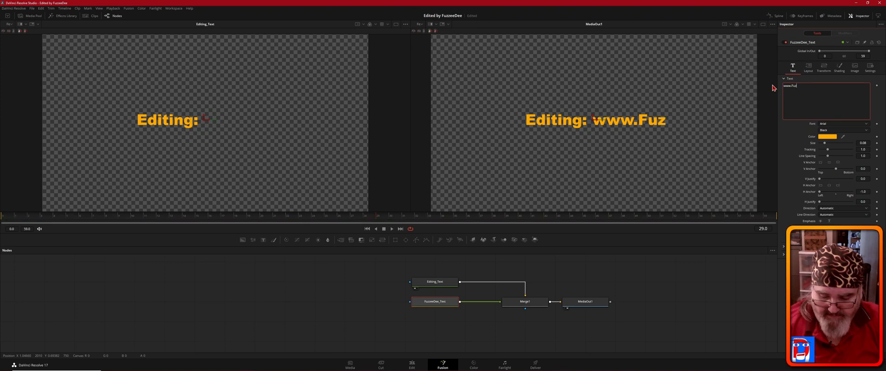
text(zeeDee)
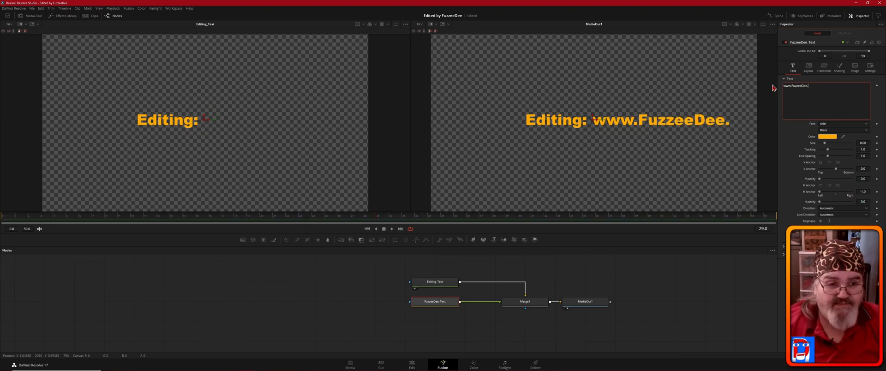
text(.ca)
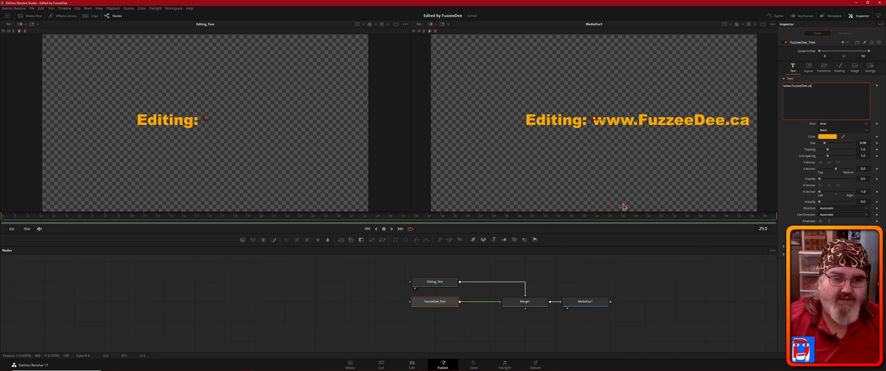
click(658, 204)
click(718, 161)
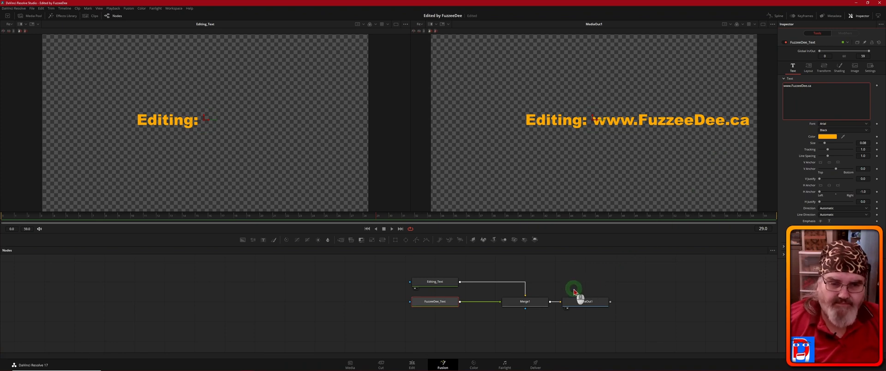
click(829, 137)
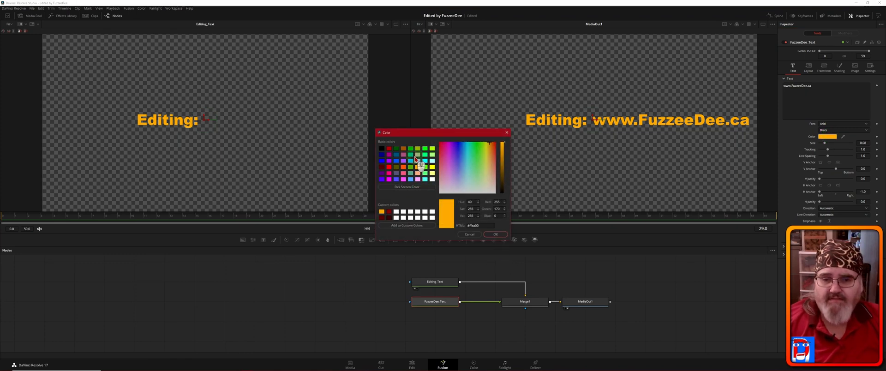
click(410, 149)
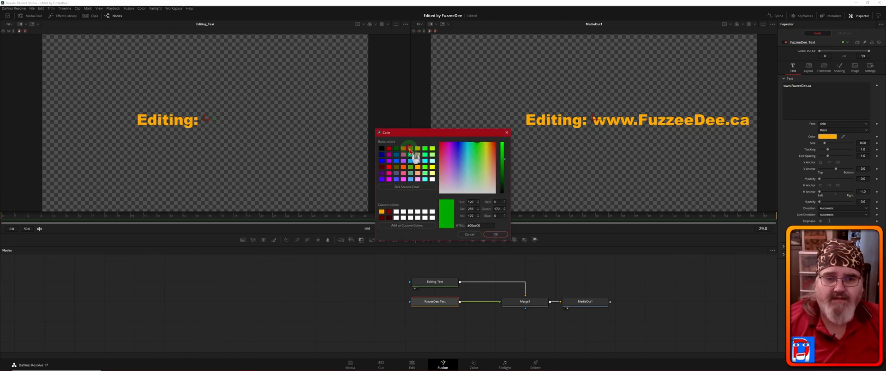
click(496, 234)
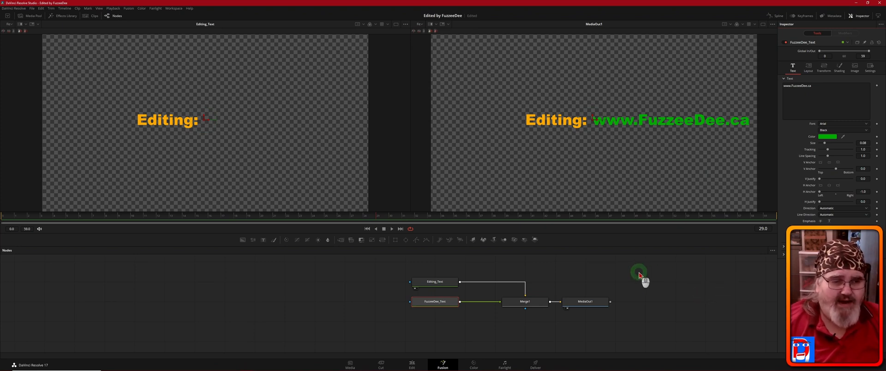
click(837, 171)
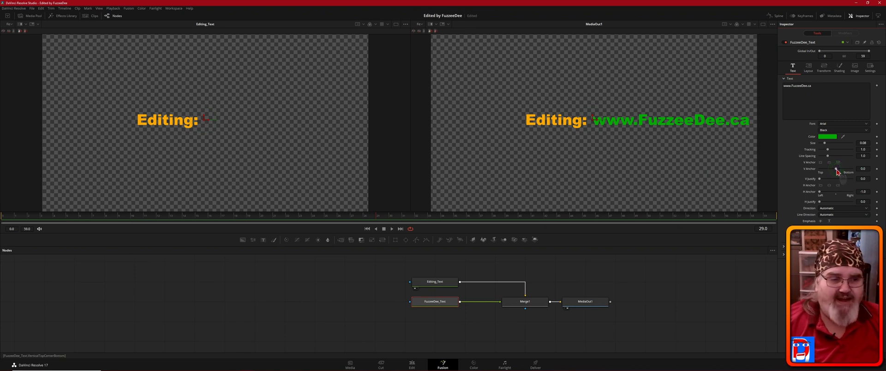
mouse_move(837, 171)
mouse_down()
mouse_move(823, 171)
mouse_move(856, 172)
mouse_move(810, 171)
mouse_move(842, 171)
mouse_up()
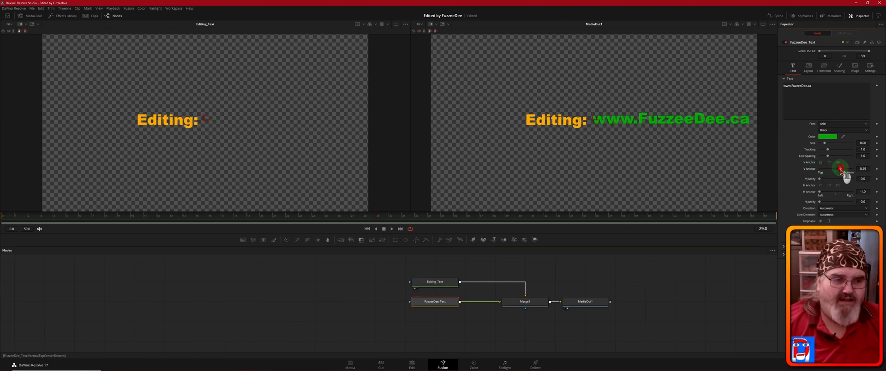
click(836, 172)
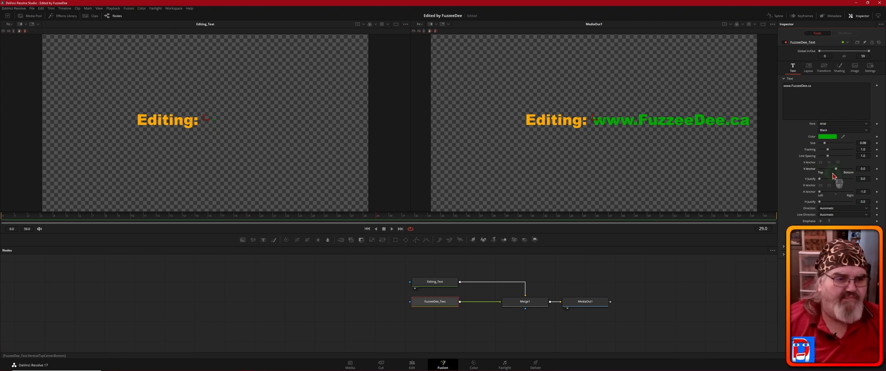
click(826, 178)
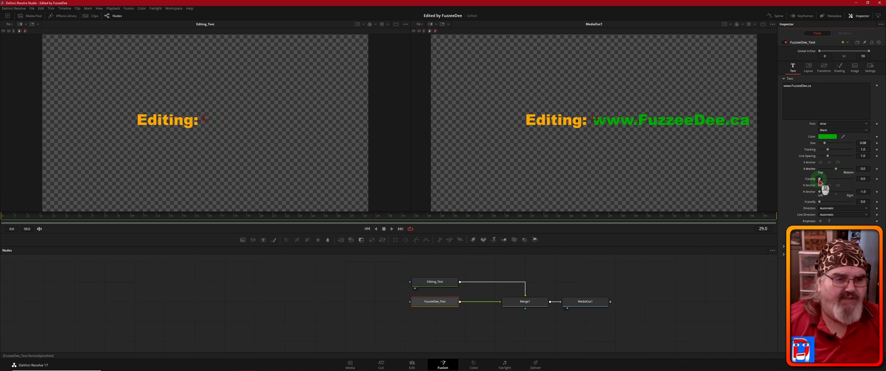
click(820, 191)
mouse_move(820, 192)
mouse_down()
mouse_move(830, 191)
mouse_move(806, 191)
mouse_up()
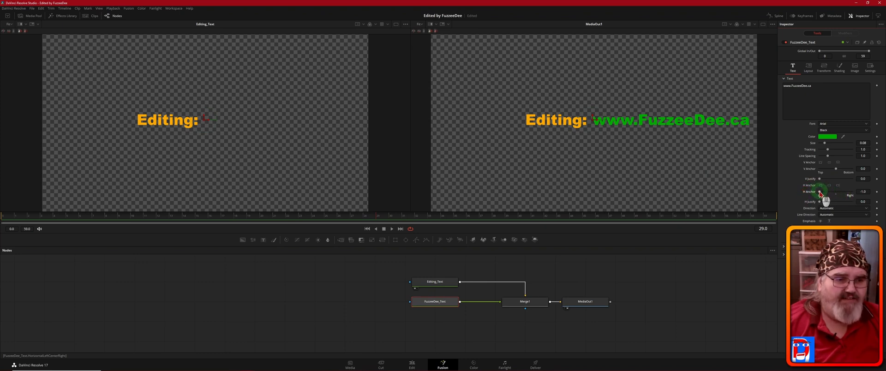
mouse_move(819, 193)
mouse_down()
mouse_move(861, 195)
mouse_move(811, 193)
mouse_up()
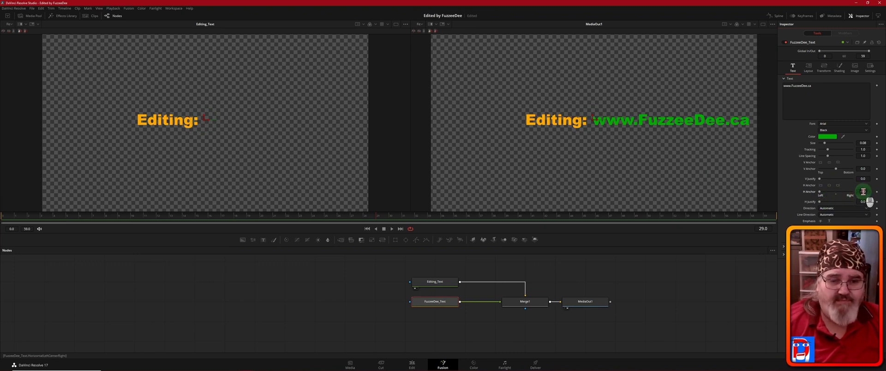
text(-1)
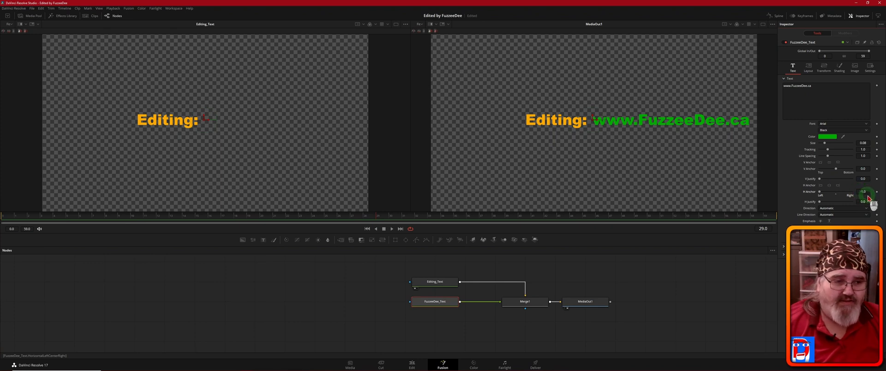
key(Return)
Step: Insert a Transform node between FuzzeeDee_Text and Merge1, spacing FuzzeeDee_Text just to the left of it
click(444, 303)
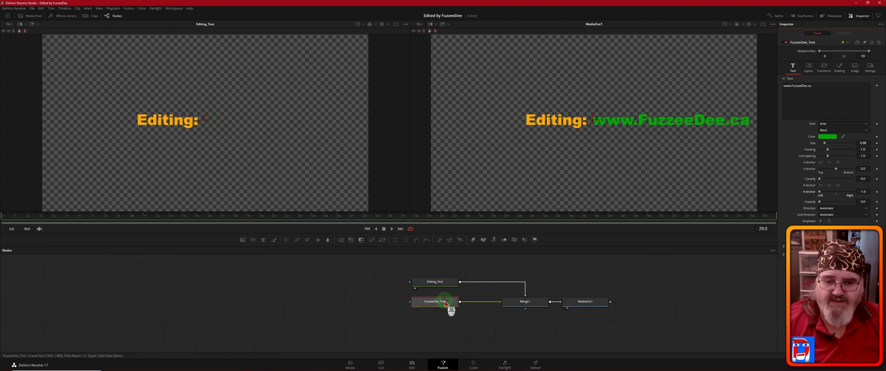
drag(446, 304, 395, 302)
click(355, 267)
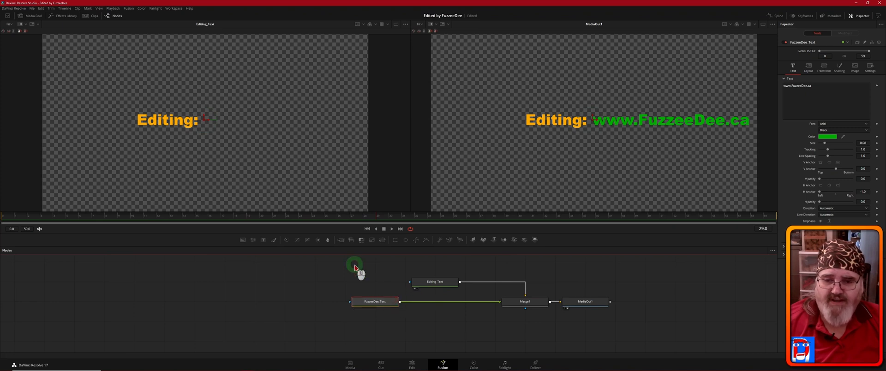
click(382, 241)
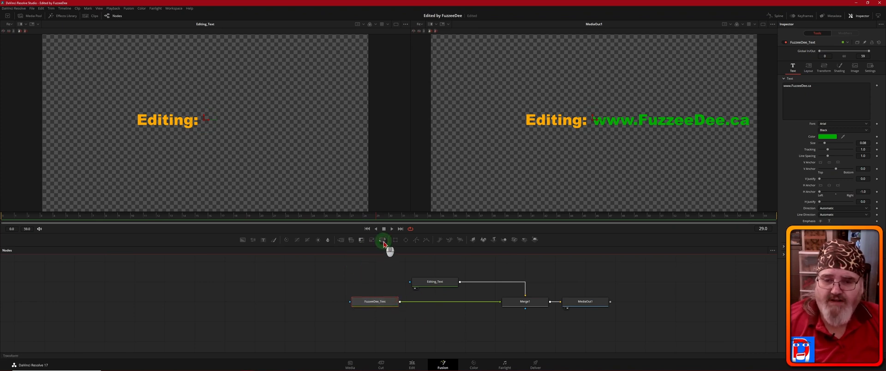
drag(382, 241, 465, 303)
key(shift)
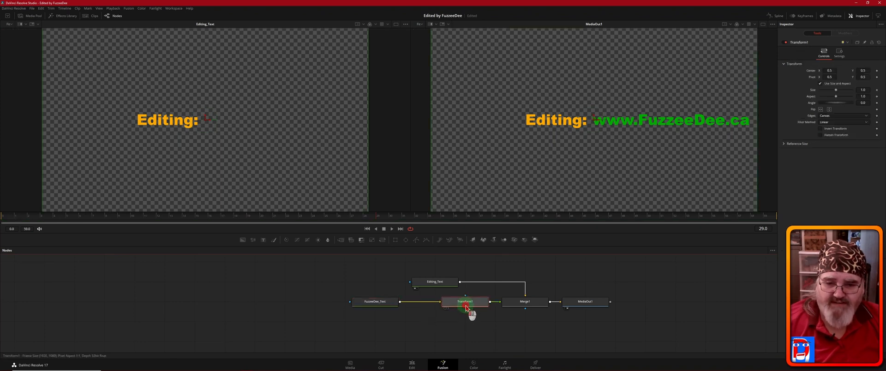
drag(380, 305, 410, 305)
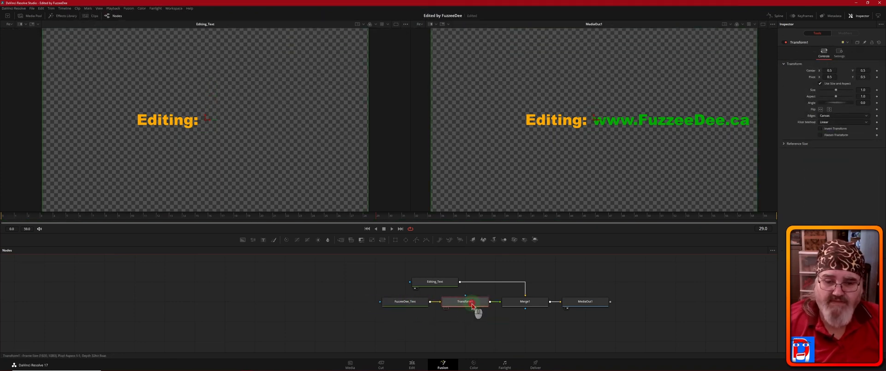
Step: Rename the new Transform node as Editing_Transform
click(472, 305)
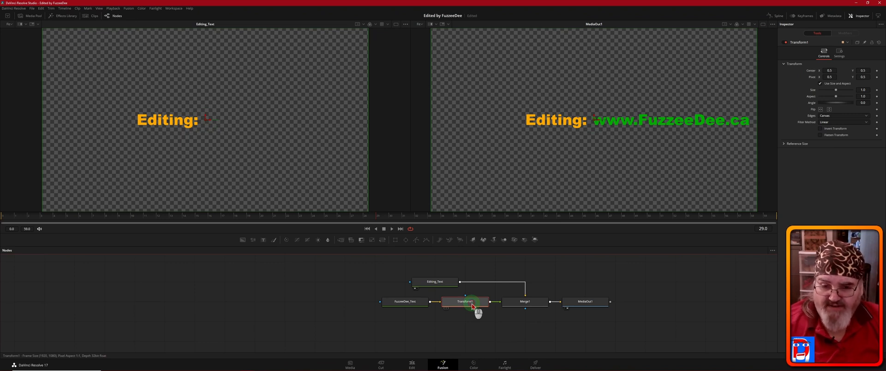
key(F2)
text(Editing)
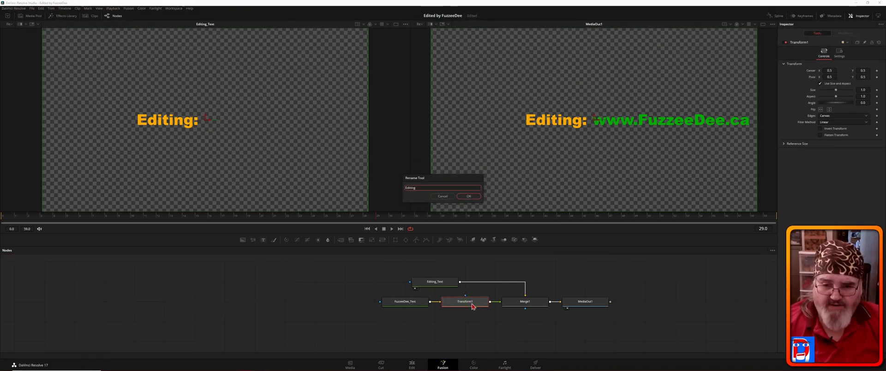
key(shift)
text(_)
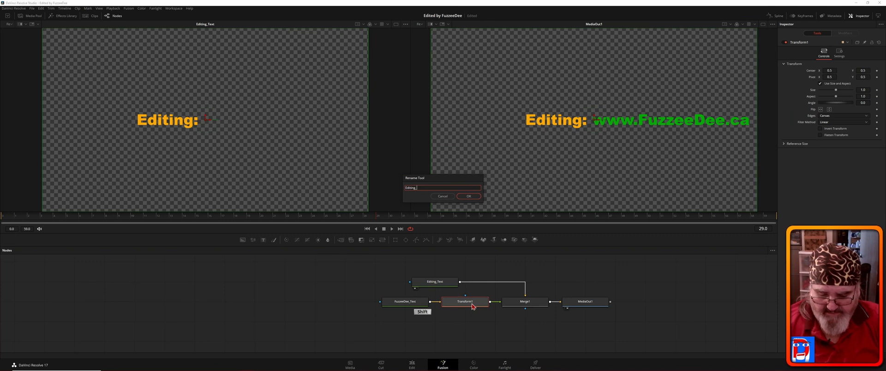
text(Transform)
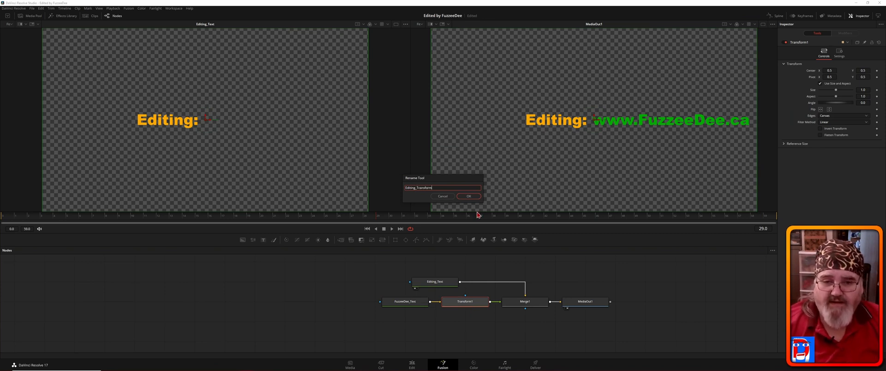
click(469, 197)
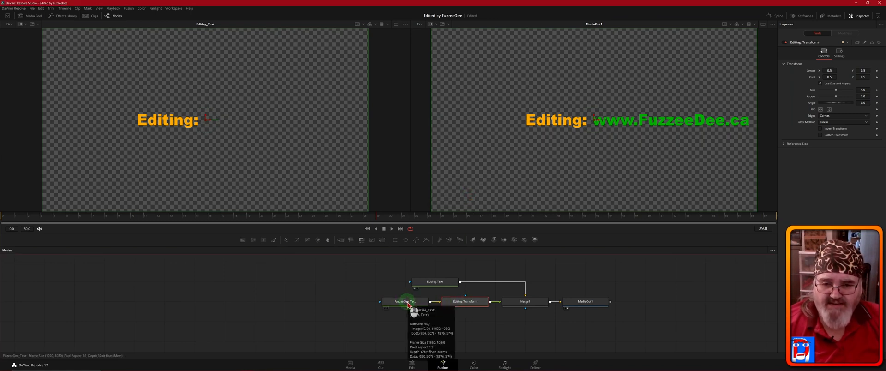
Step: Disconnect FuzzeeDee_Text from Editing_Transform and Editing_Text from Merge1, and move Editing_Text aside to the left
click(438, 301)
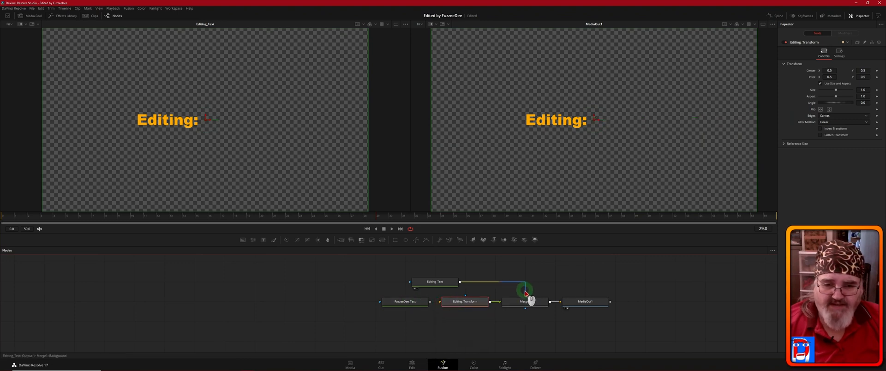
drag(525, 291, 504, 290)
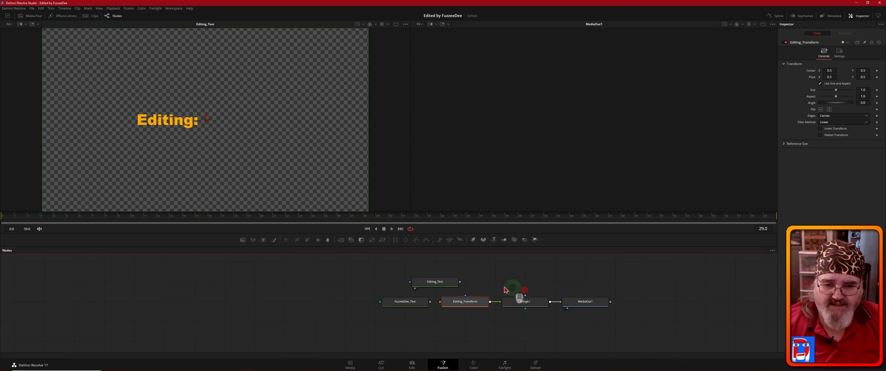
drag(436, 286, 346, 286)
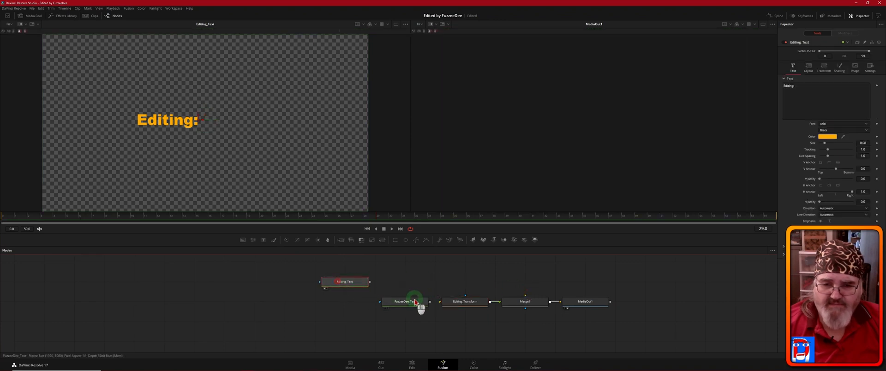
Step: Connect FuzzeeDee_Text to Merge1's free input and feed Editing_Text into Editing_Transform, aligning Editing_Text in the lower row
drag(415, 302, 525, 298)
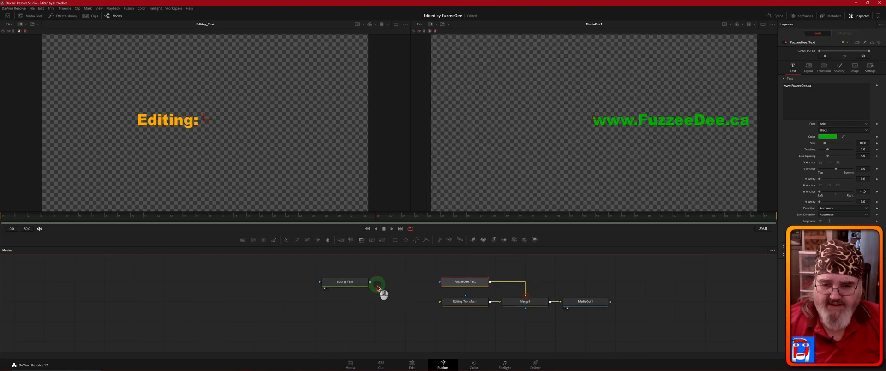
drag(372, 285, 441, 302)
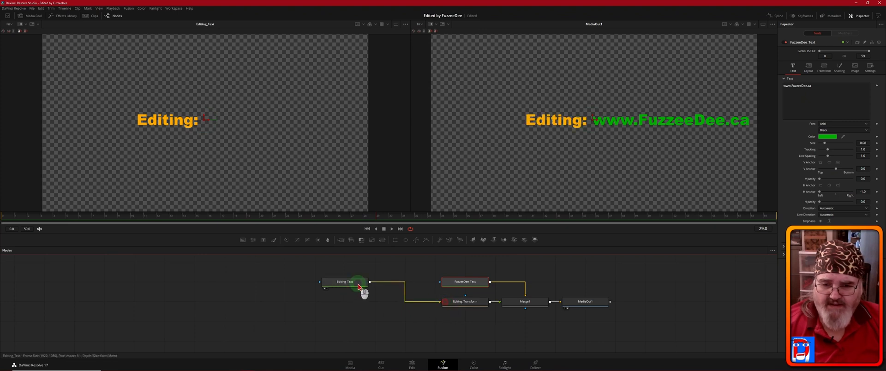
drag(359, 286, 415, 305)
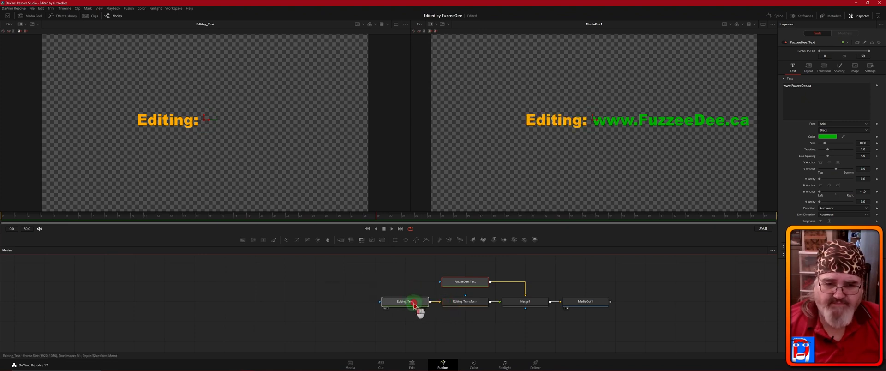
click(502, 329)
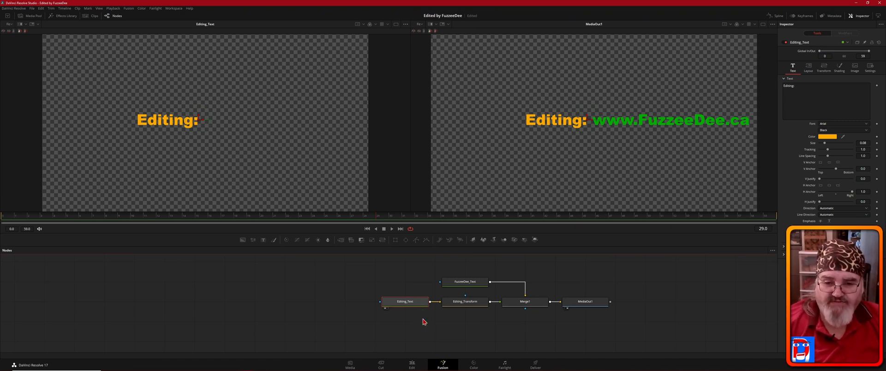
Step: Add an unconnected Rectangle mask node just to the left of FuzzeeDee_Text, above Editing_Text
click(418, 269)
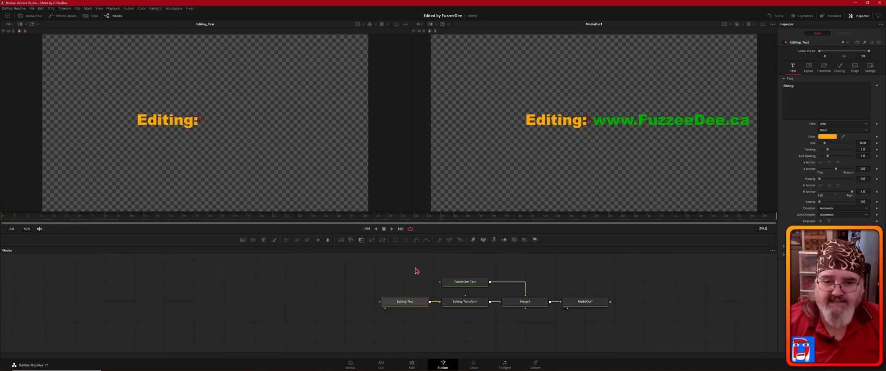
click(396, 240)
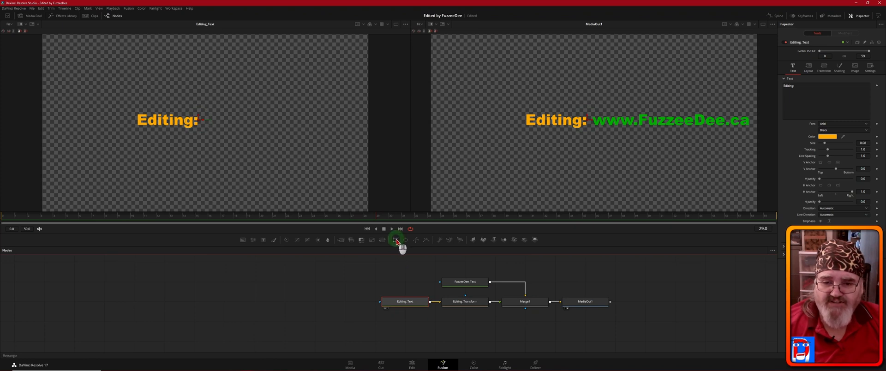
click(396, 242)
drag(396, 241, 398, 277)
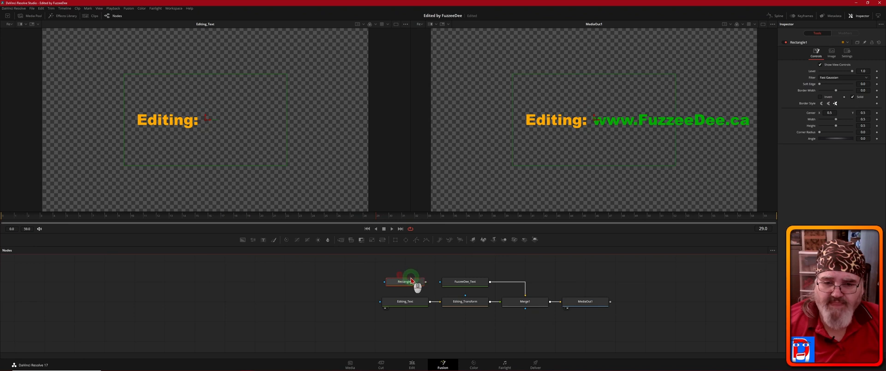
Step: Rename the Rectangle node as FuzzeeDee_Mask and connect its output to the effect mask input of FuzzeeDee_Text
key(F2)
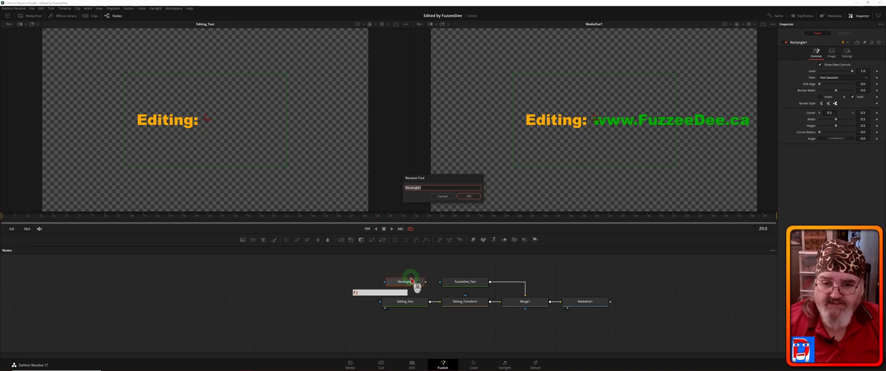
text(FuzzeeDee_Mask)
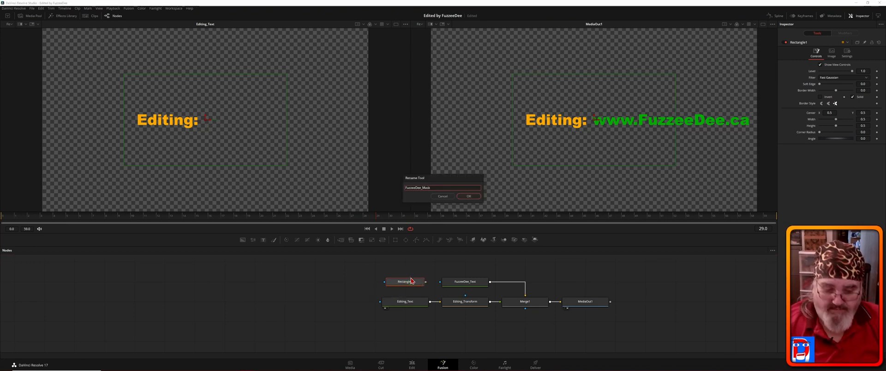
key(Return)
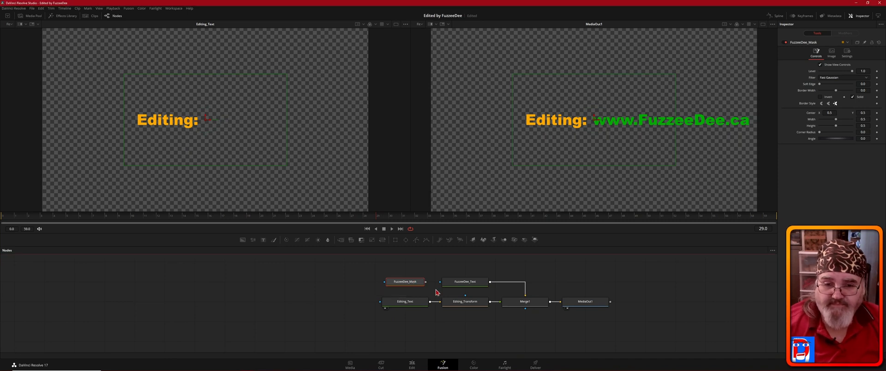
click(426, 287)
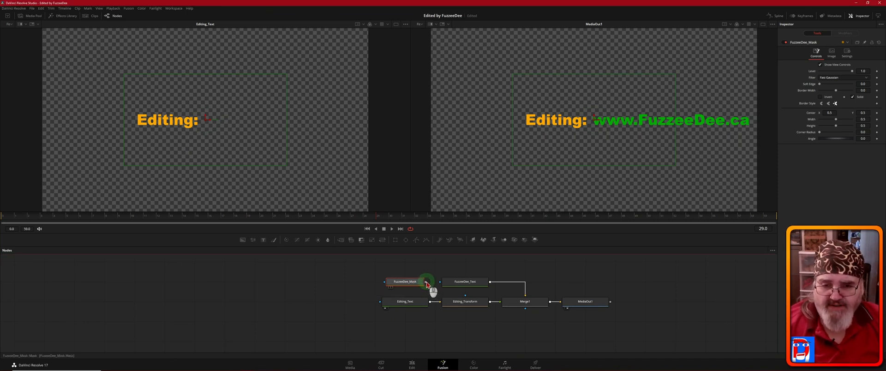
drag(426, 283, 444, 285)
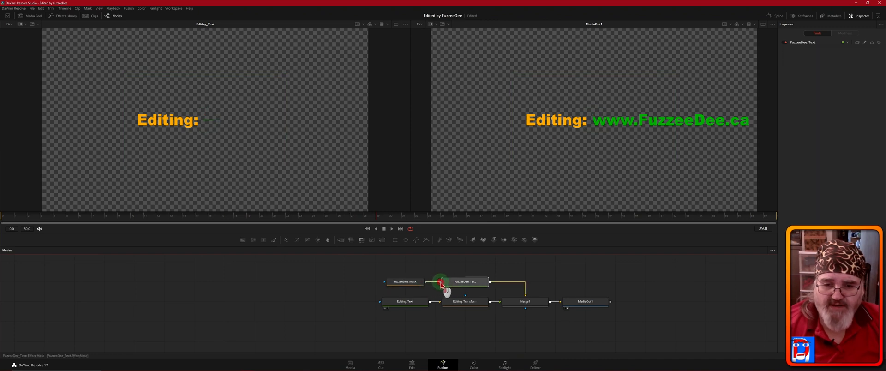
click(405, 283)
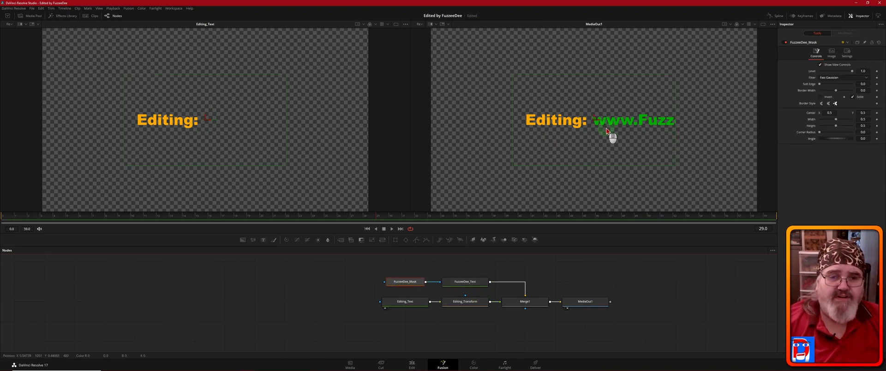
drag(598, 121, 675, 125)
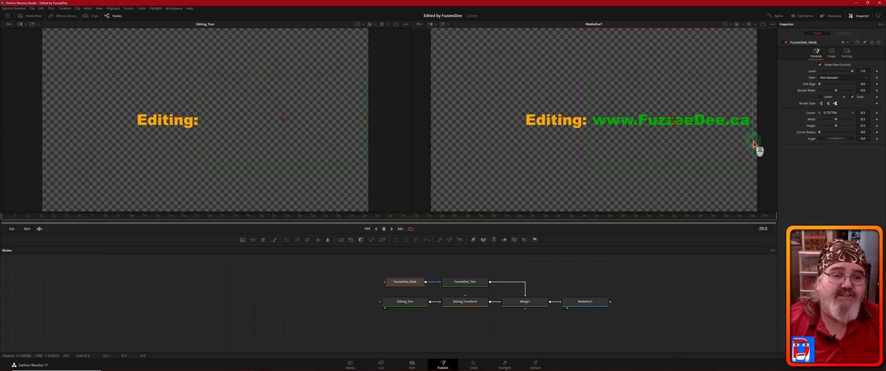
drag(753, 144, 756, 147)
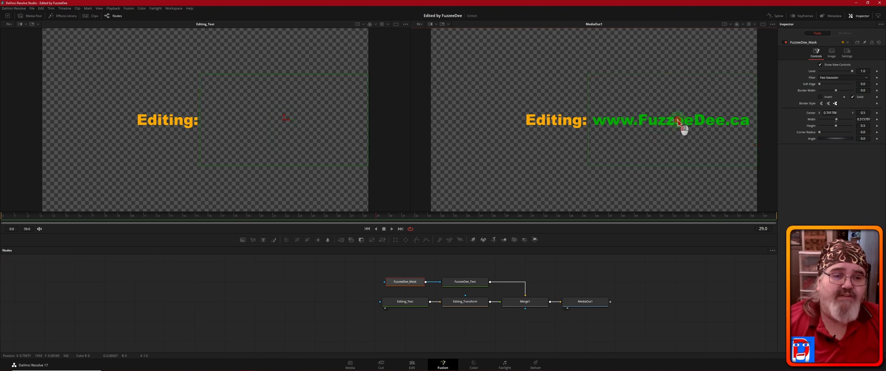
drag(678, 121, 679, 123)
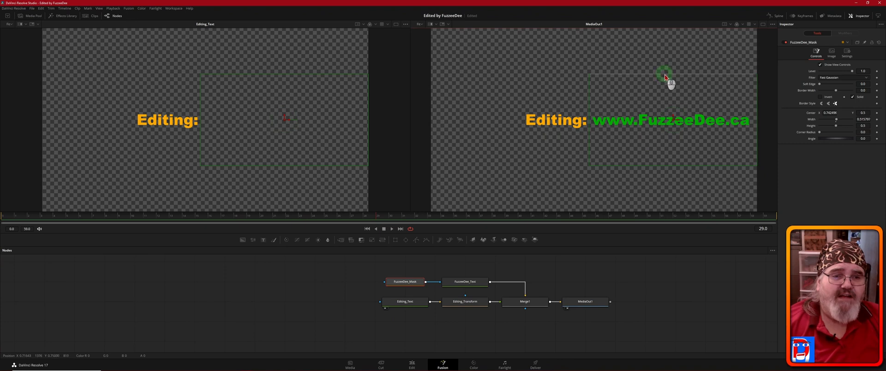
drag(666, 77, 667, 110)
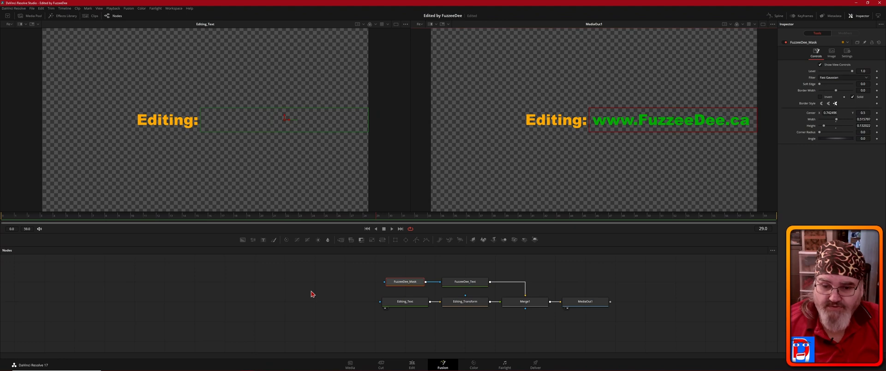
Step: Find Prism Blur by searching for "pris" and add it to the node graph
key(shift+space)
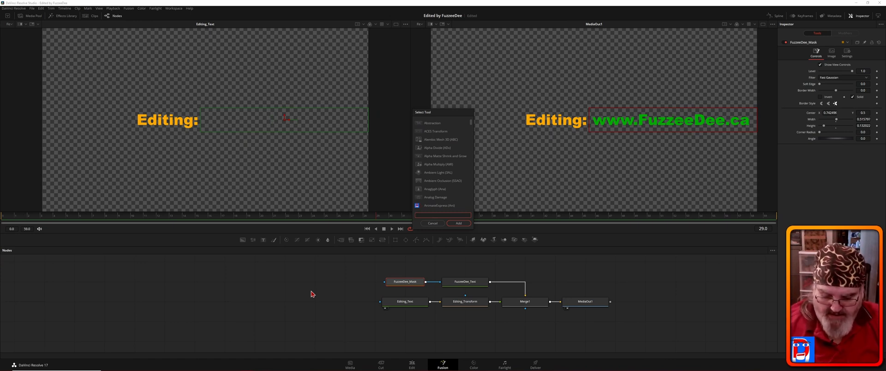
text(pris)
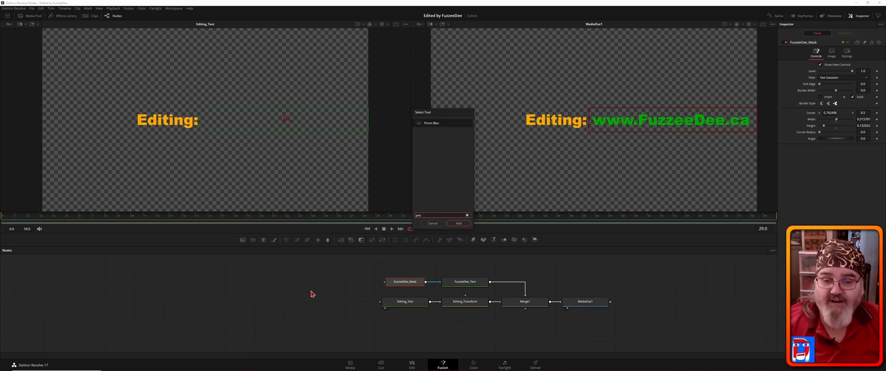
click(459, 223)
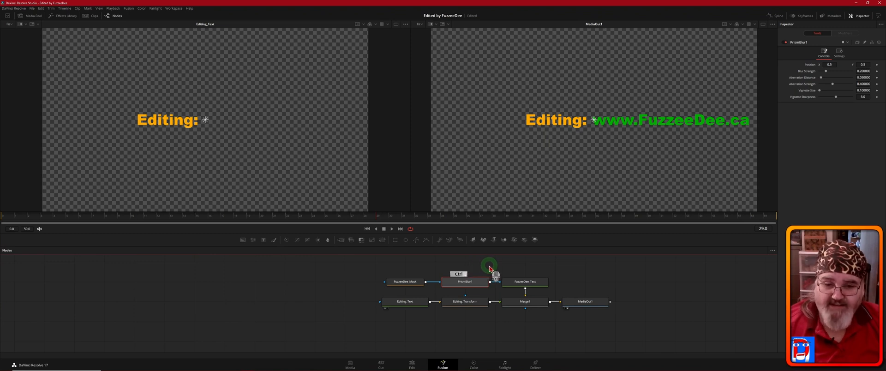
Step: Pull the Prism Blur node out of the mask branch and place FuzzeeDee_Mask beside FuzzeeDee_Text, connected directly to it
click(474, 282)
drag(474, 283, 353, 283)
click(397, 281)
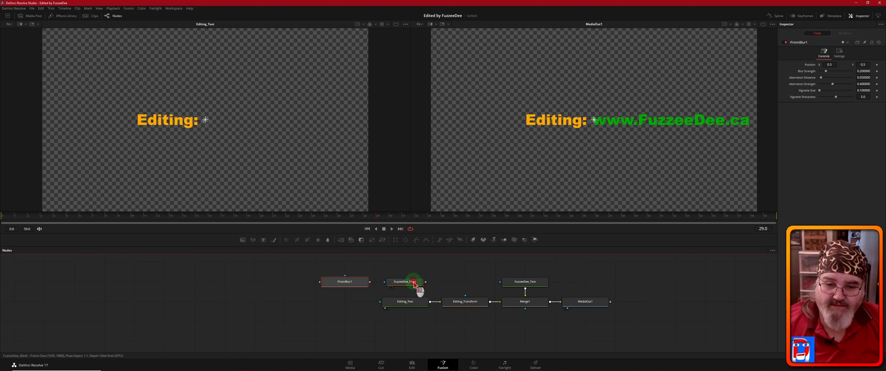
drag(417, 282, 502, 284)
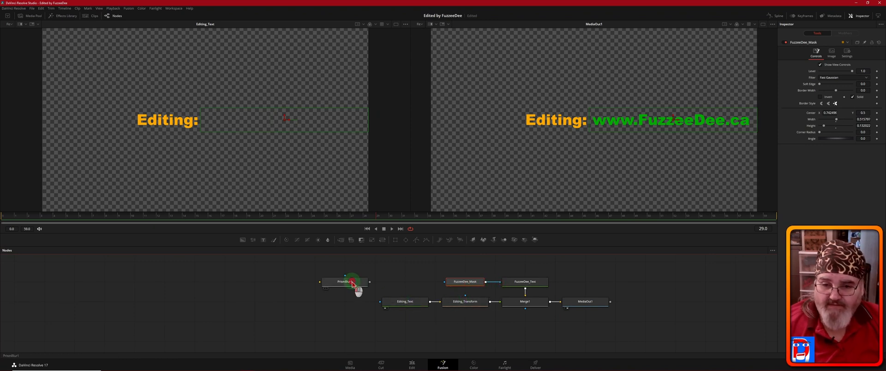
Step: Insert the Prism Blur node between Editing_Text and Editing_Transform, with Editing_Text moved left to make room
drag(352, 284, 359, 323)
mouse_move(421, 306)
mouse_down()
mouse_move(363, 306)
mouse_move(413, 305)
mouse_up()
click(363, 324)
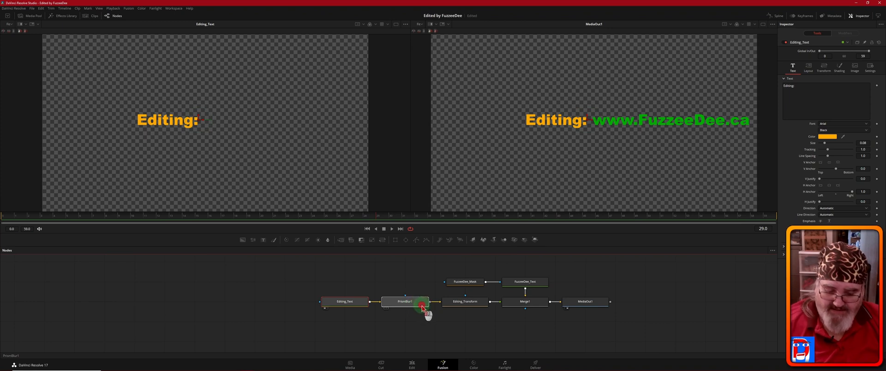
shift+click(422, 307)
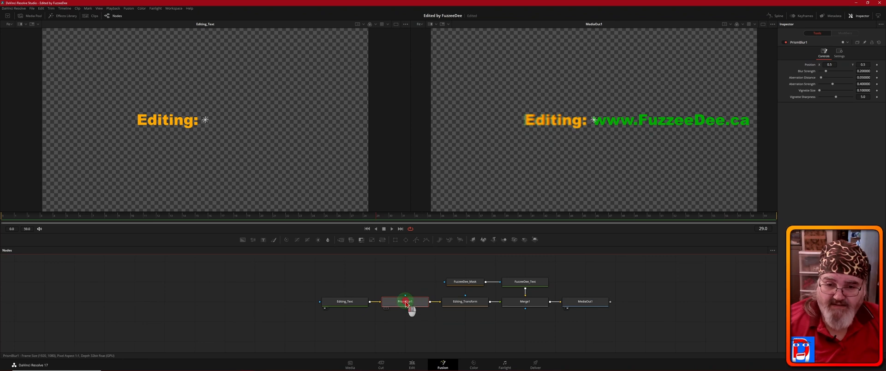
mouse_move(406, 300)
mouse_down()
mouse_move(406, 316)
mouse_move(406, 301)
mouse_up()
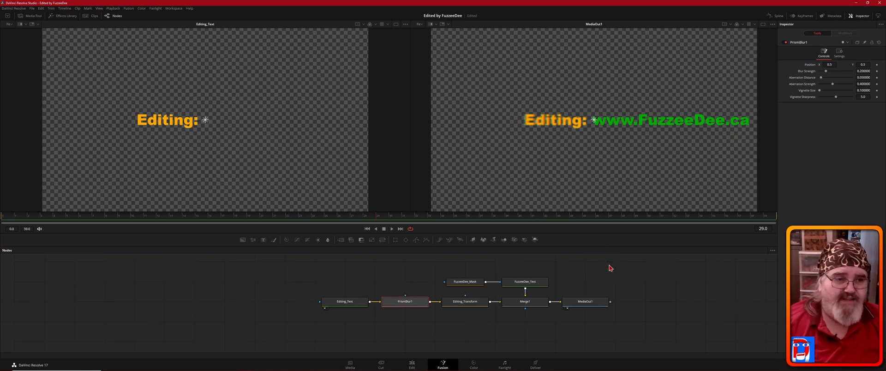
Step: Adjust the Prism Blur to Blur Strength 0.227, Aberration Distance 0.073 and Aberration Strength 0.389
click(849, 146)
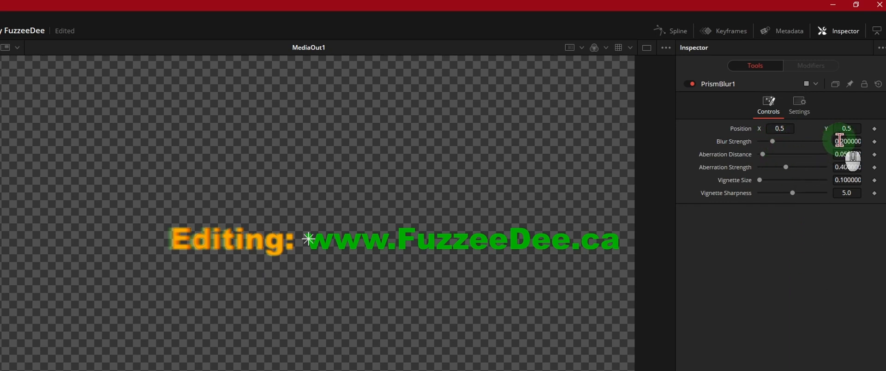
drag(839, 141, 838, 185)
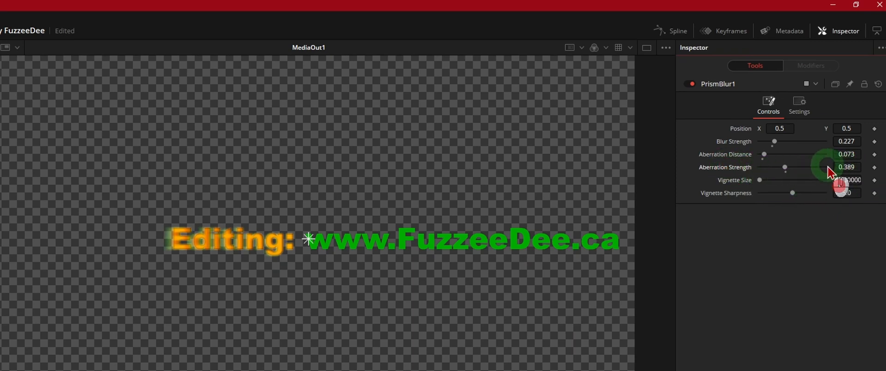
Step: Reset the Prism Blur's Aberration Strength to its default 0.4 and set its Aberration Distance to 0.065
double_click(786, 174)
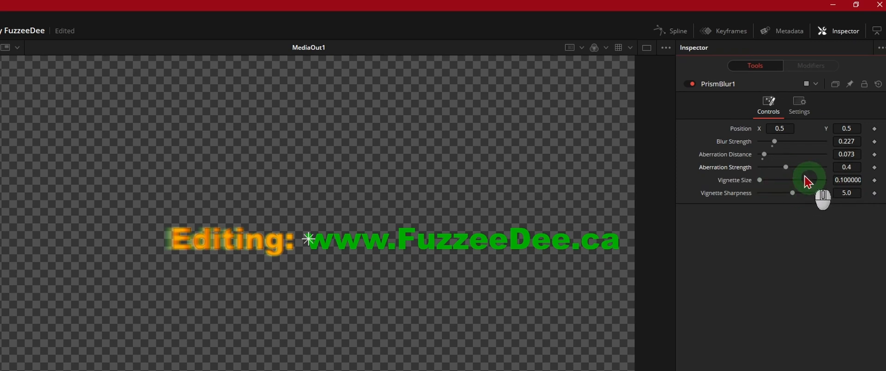
click(763, 159)
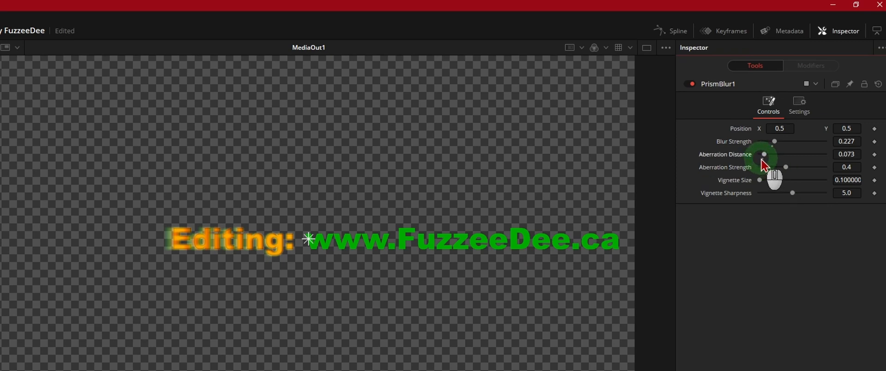
double_click(763, 160)
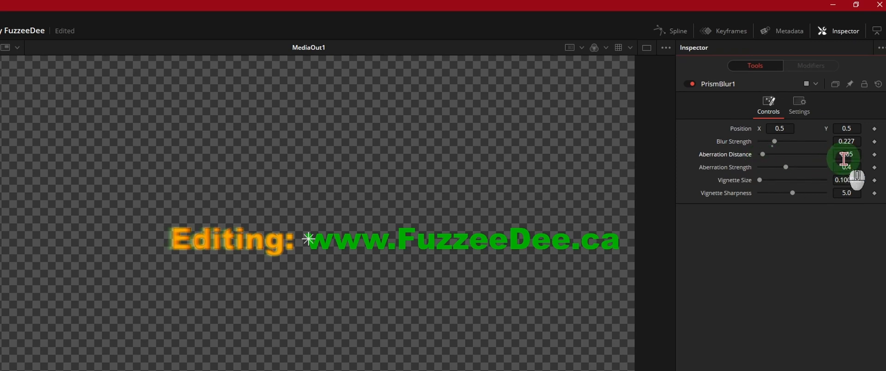
drag(845, 157, 851, 160)
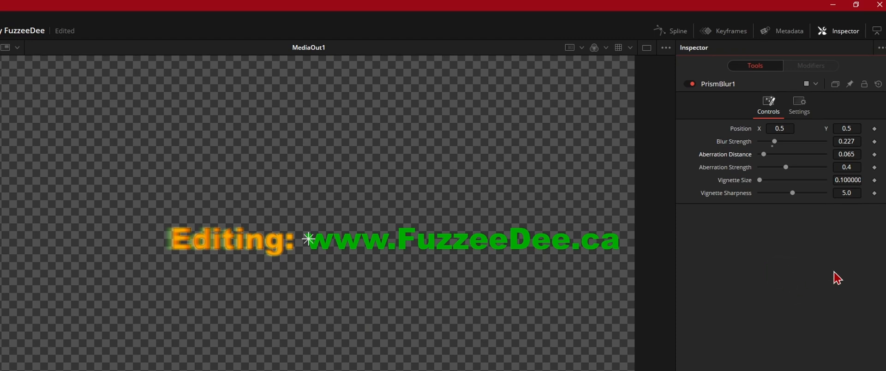
click(804, 147)
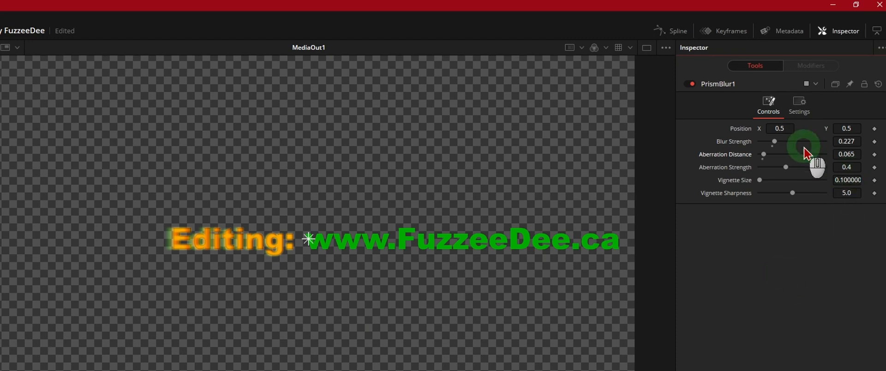
Step: Set the Prism Blur's overall Blend to 0.0
click(800, 104)
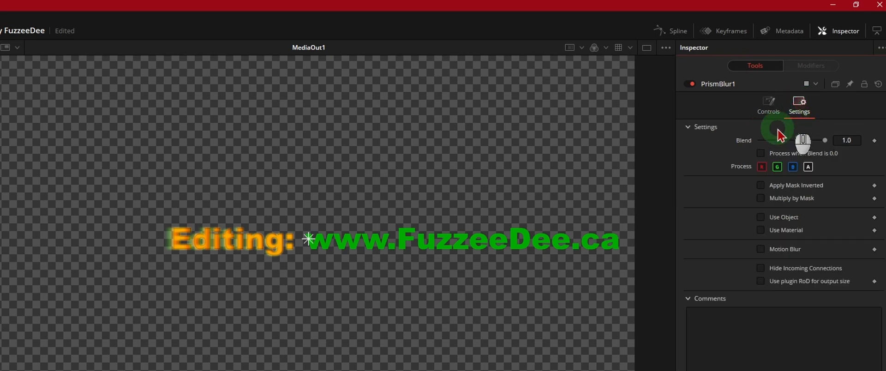
click(762, 141)
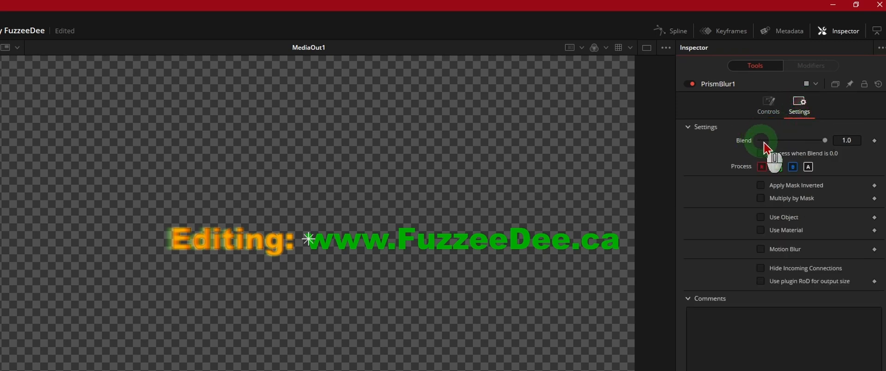
click(825, 142)
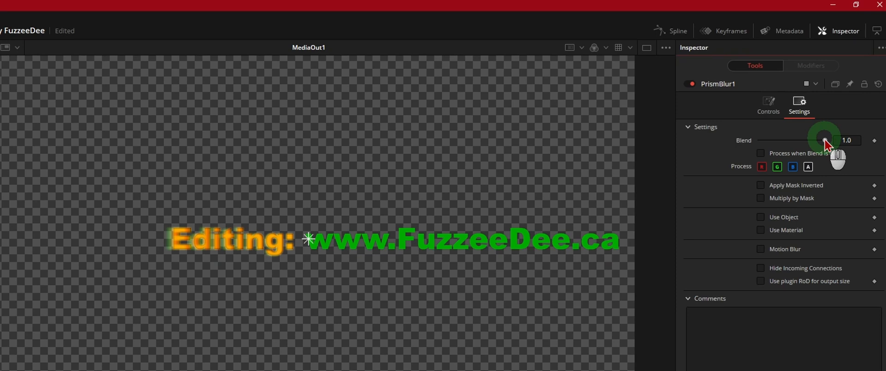
drag(825, 142, 752, 153)
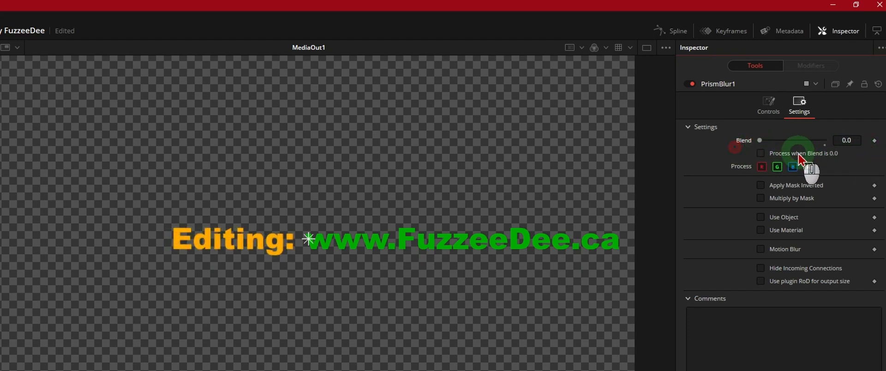
click(770, 106)
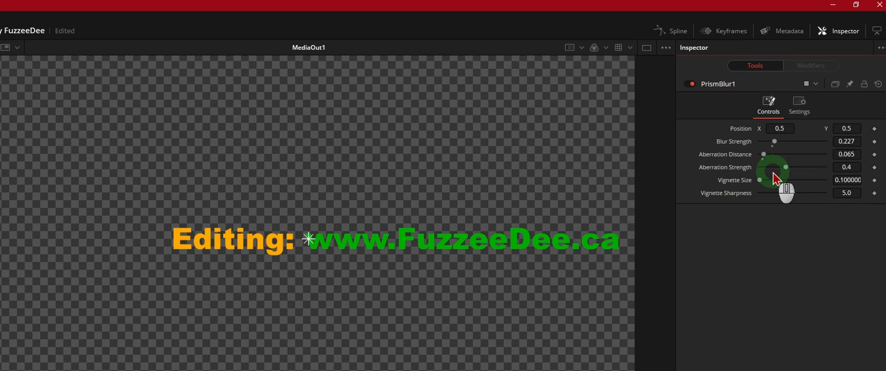
click(800, 102)
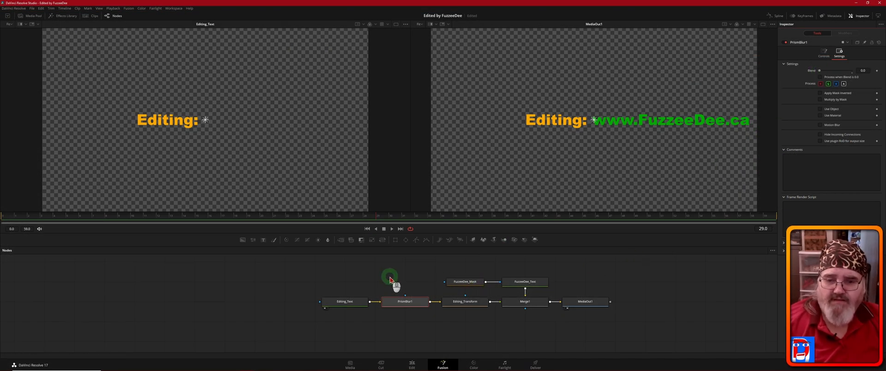
Step: Rename the Prism Blur node as PrismBlur_Editing_TXT
click(410, 303)
key(F2)
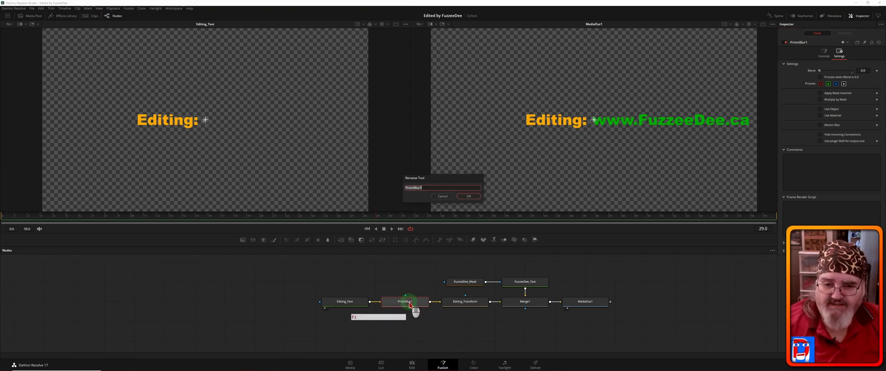
text(PrismBlur_Editing_TXT)
key(Return)
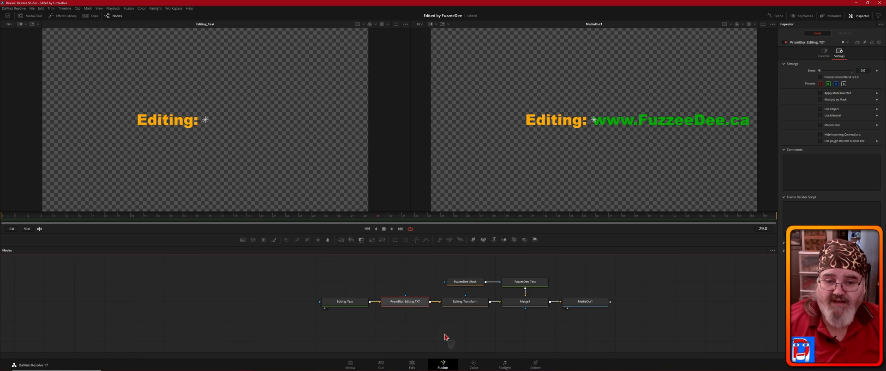
click(464, 339)
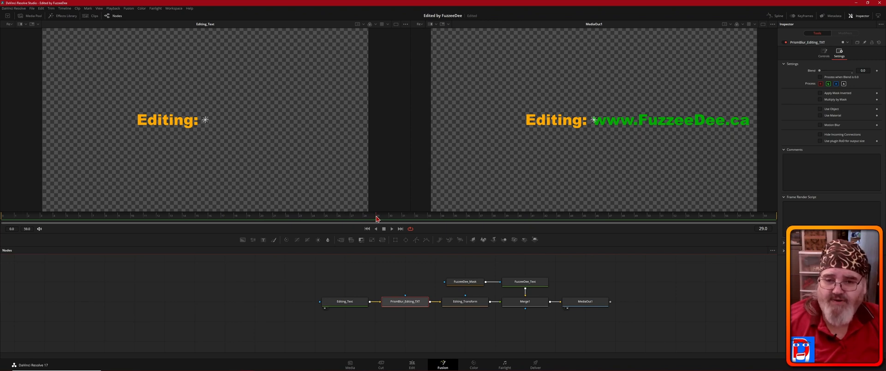
Step: Add a keyframe at frame 8 for the PrismBlur_Editing_TXT Blend at 0.0
click(376, 217)
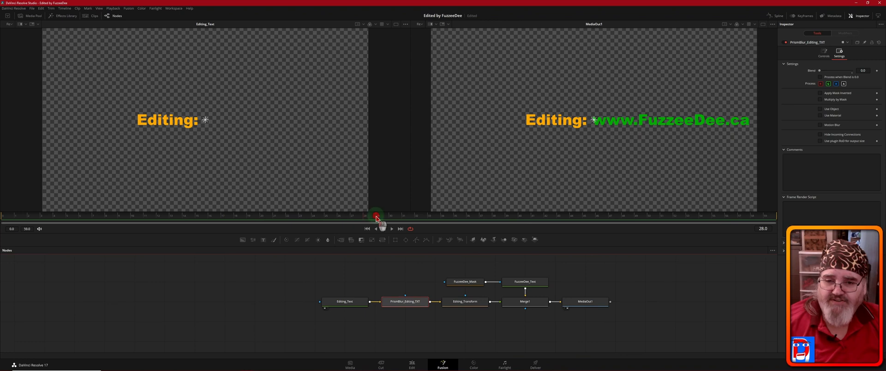
drag(376, 217, 95, 218)
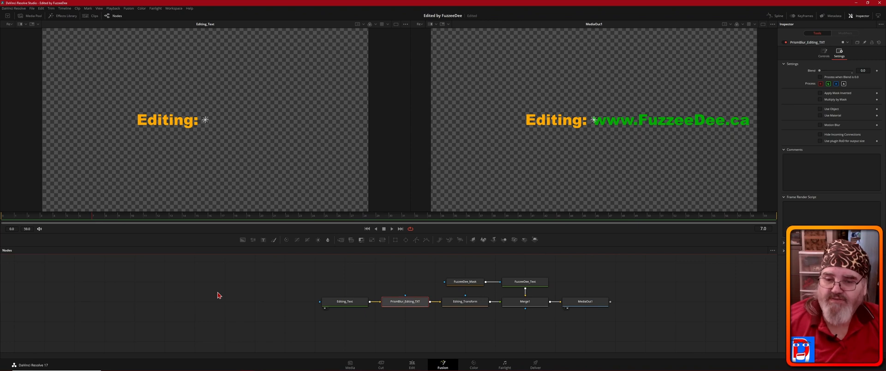
click(132, 218)
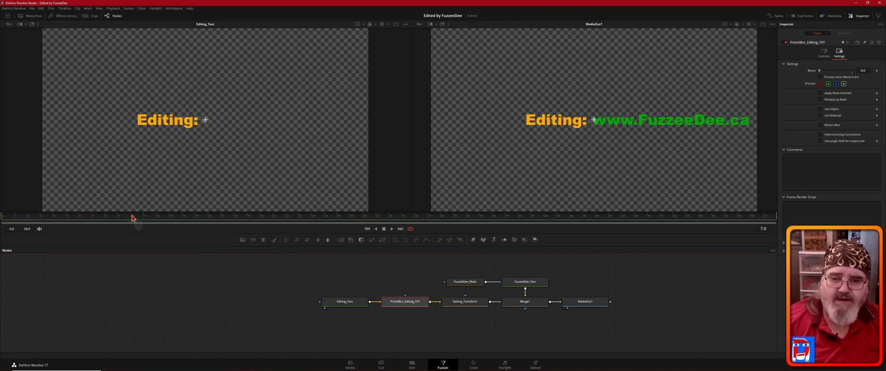
click(94, 217)
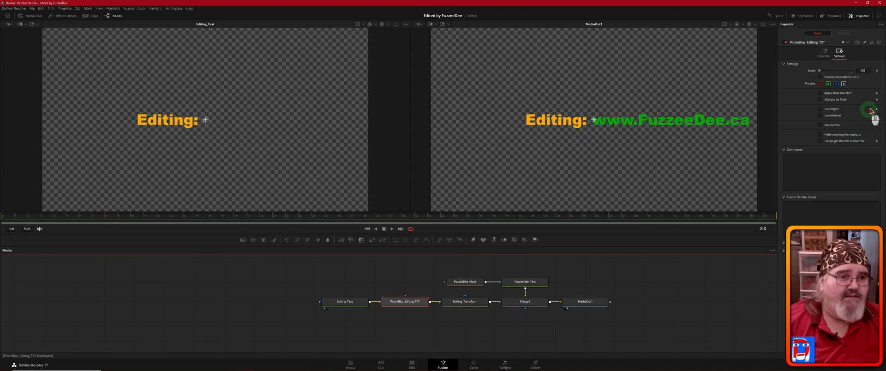
click(877, 70)
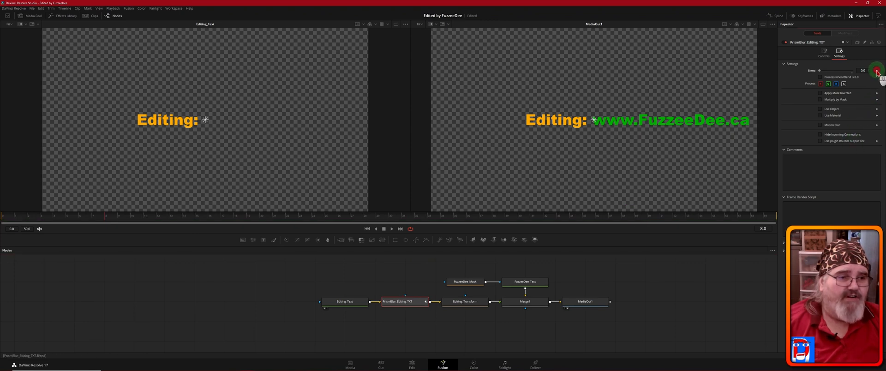
Step: Keyframe the PrismBlur_Editing_TXT Blend at 1.0 on frame 7
click(93, 218)
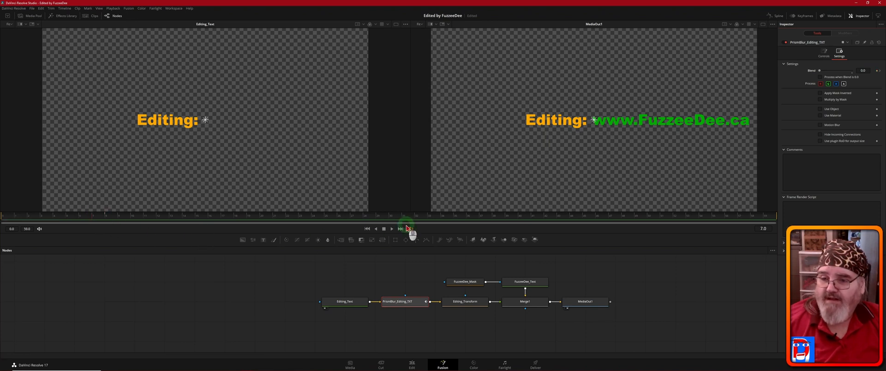
click(877, 71)
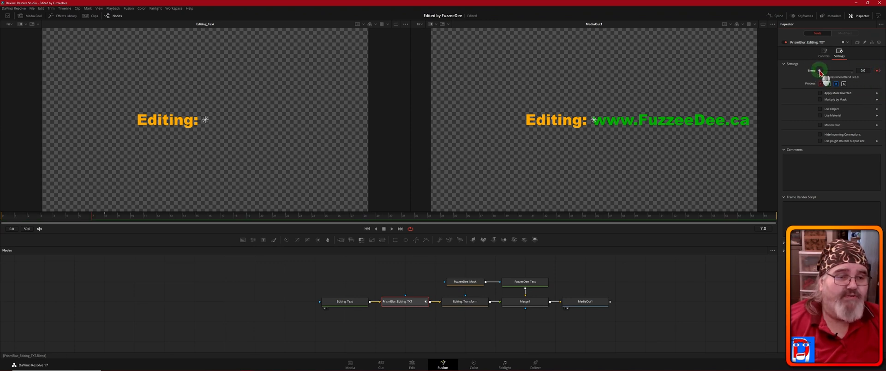
drag(820, 72, 858, 71)
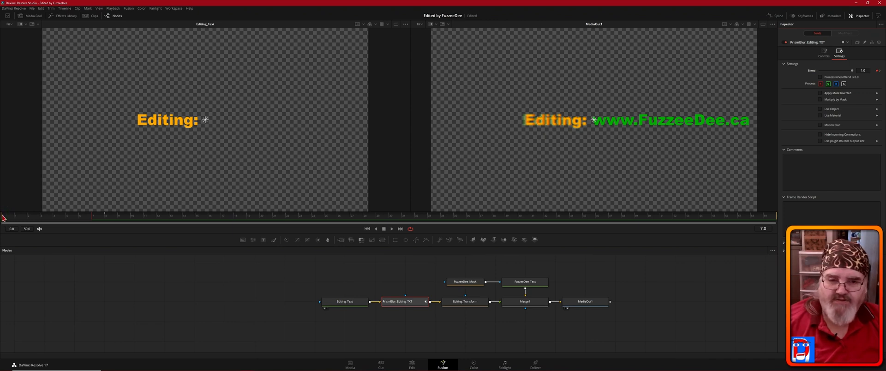
Step: Keyframe varied Blend values for the glitch: 0.551 on frame 6, 0.787 on frame 5 and 0.268 on frame 4
click(78, 216)
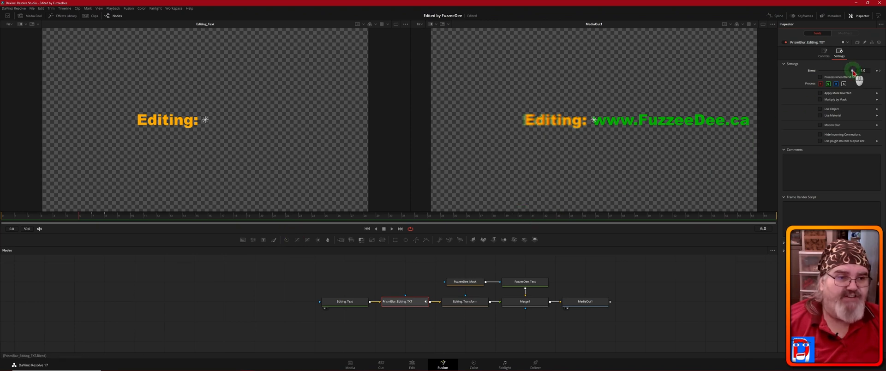
mouse_move(853, 71)
mouse_down()
mouse_move(823, 73)
mouse_move(838, 73)
mouse_up()
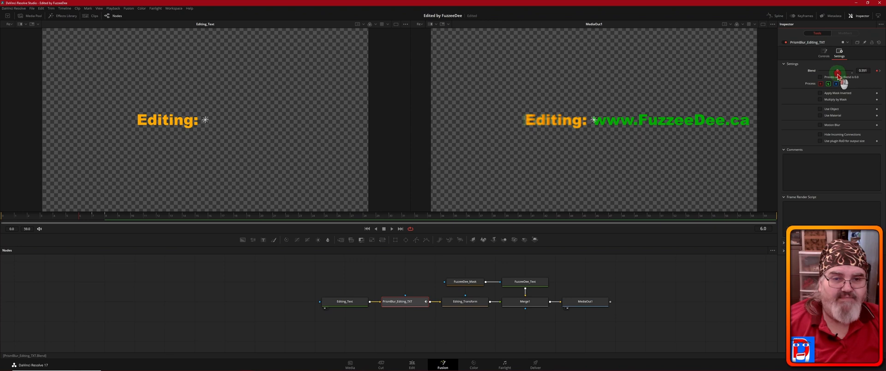
click(67, 216)
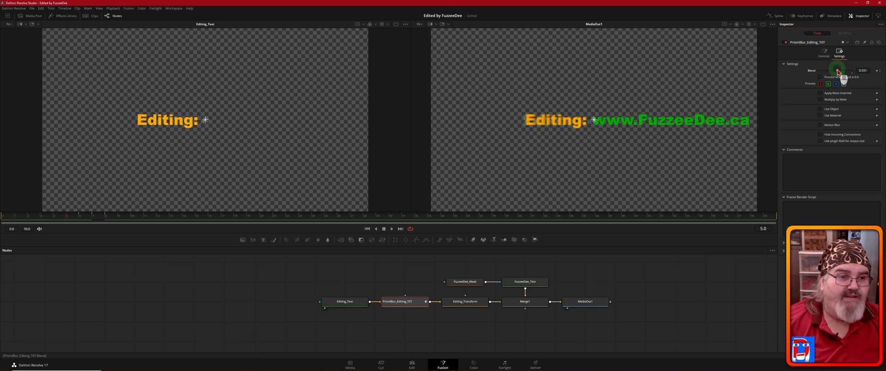
drag(838, 72, 845, 73)
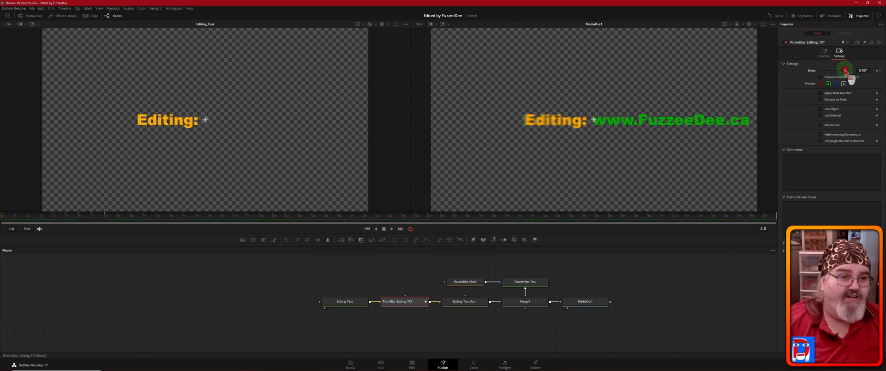
drag(845, 71, 828, 74)
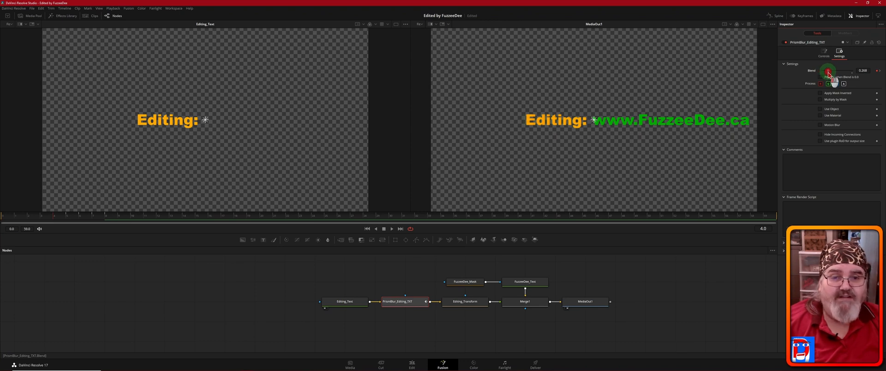
Step: Continue the flickering Blend keyframes with 0.803 on frame 2 and 1.0 on frame 1
click(41, 220)
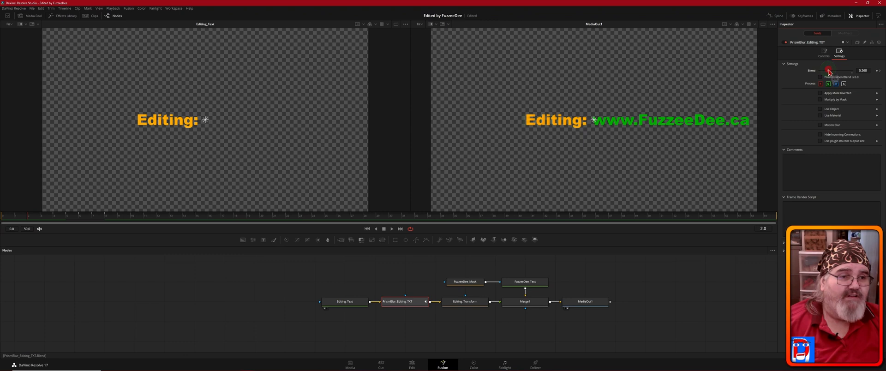
drag(829, 71, 846, 72)
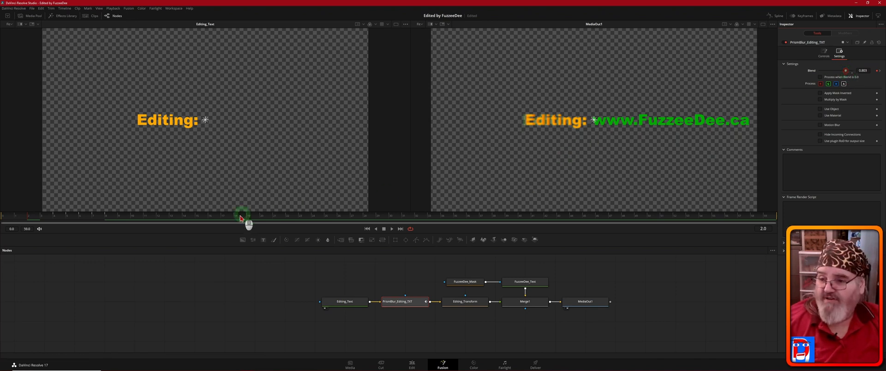
click(14, 216)
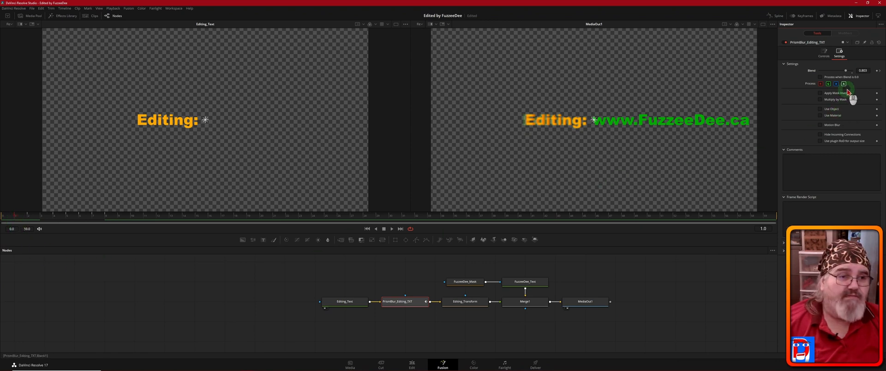
drag(846, 74, 860, 77)
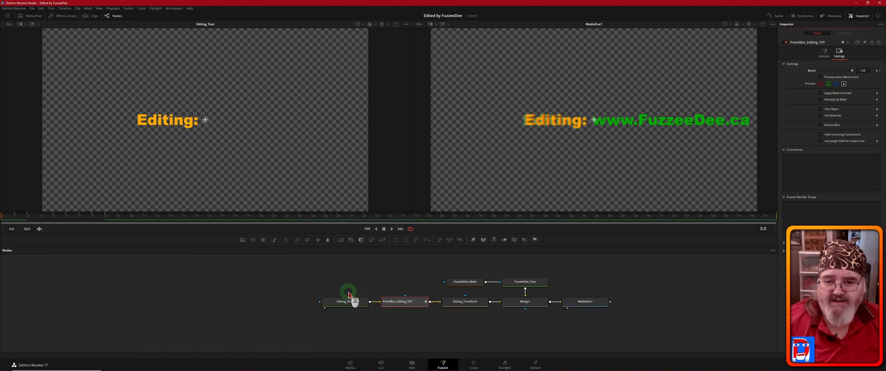
Step: Add a Rectangle mask node beside Editing_Text and connect its output to Editing_Text's mask input
mouse_move(353, 304)
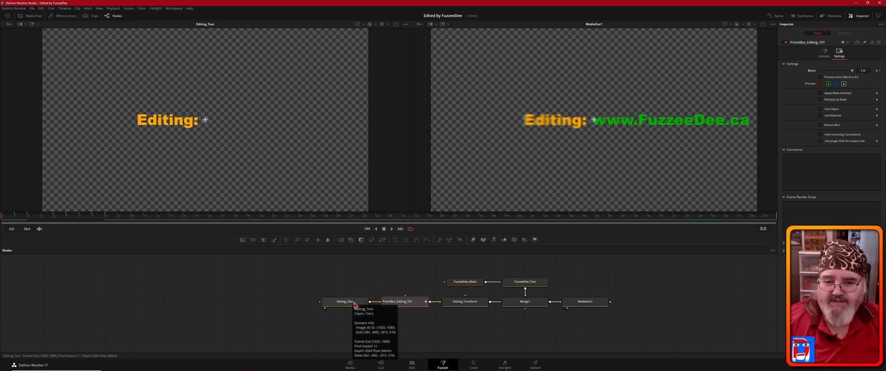
click(352, 304)
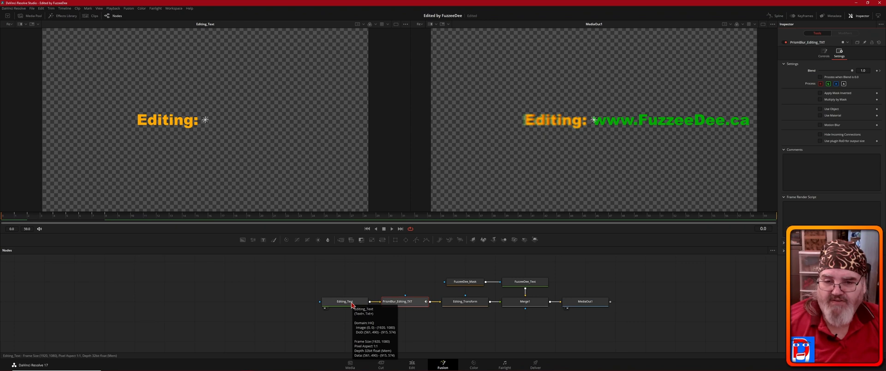
click(381, 277)
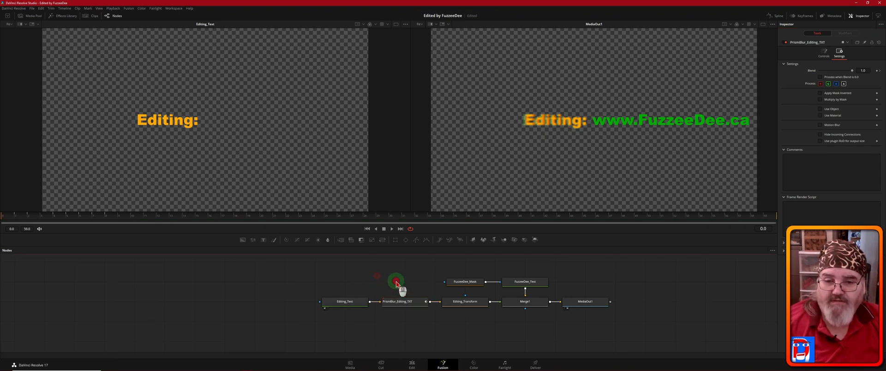
click(376, 270)
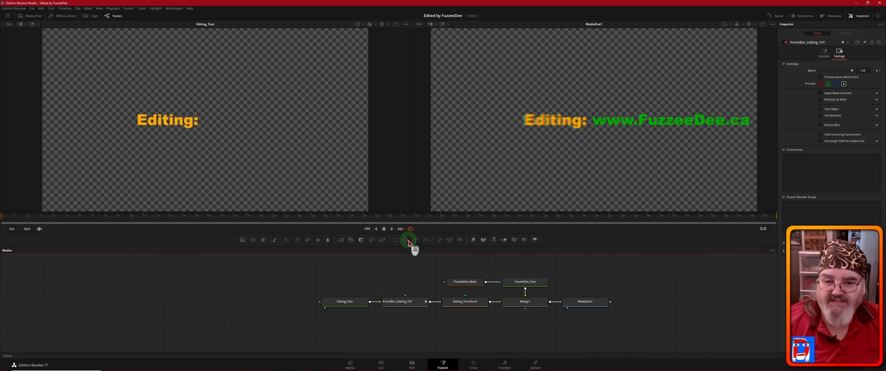
drag(396, 240, 273, 299)
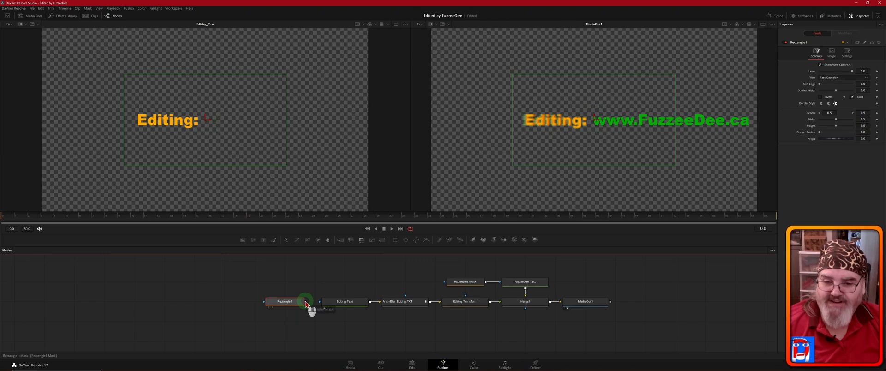
drag(306, 303, 324, 305)
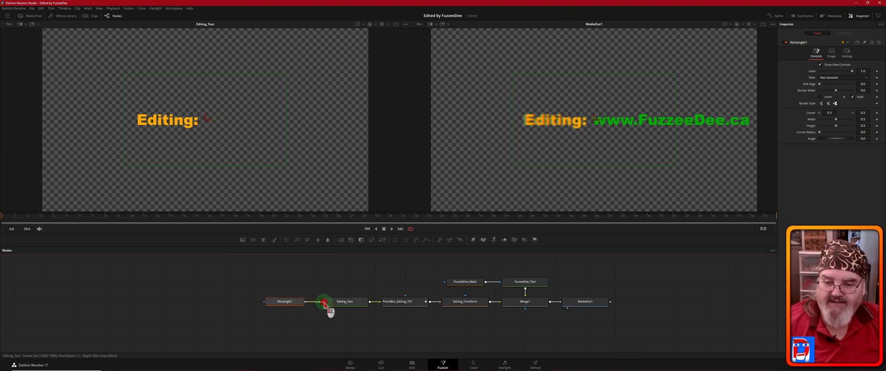
drag(324, 305, 325, 305)
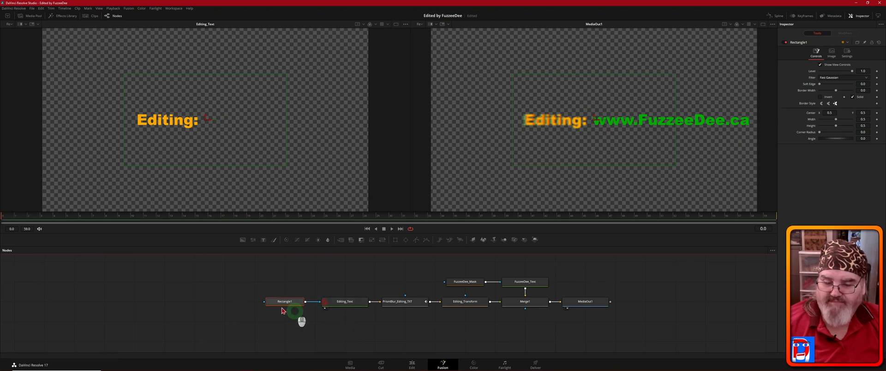
Step: Fit the rectangle mask around "Editing:" with Center X about 0.239, width about 0.478 and height about 0.126, and rename it Editing_Mask
click(646, 176)
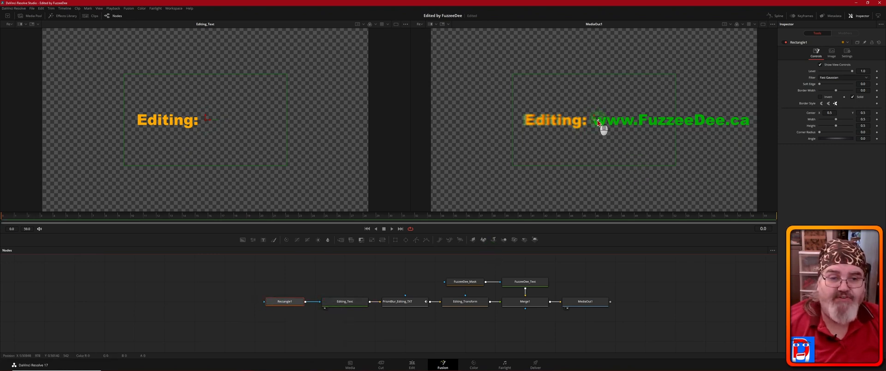
drag(599, 121, 514, 122)
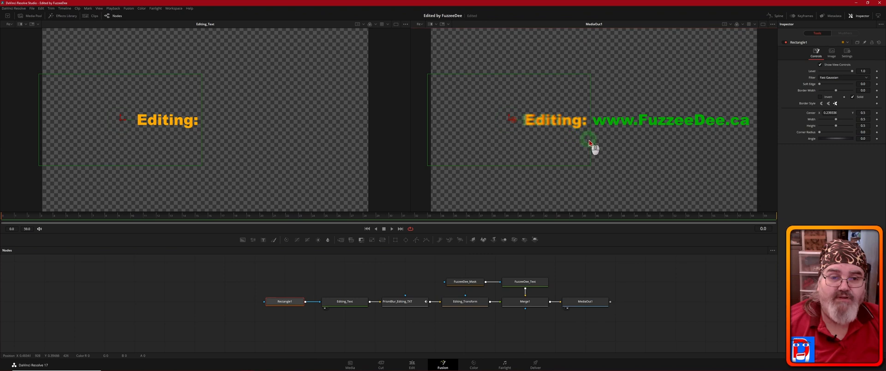
drag(590, 143, 587, 142)
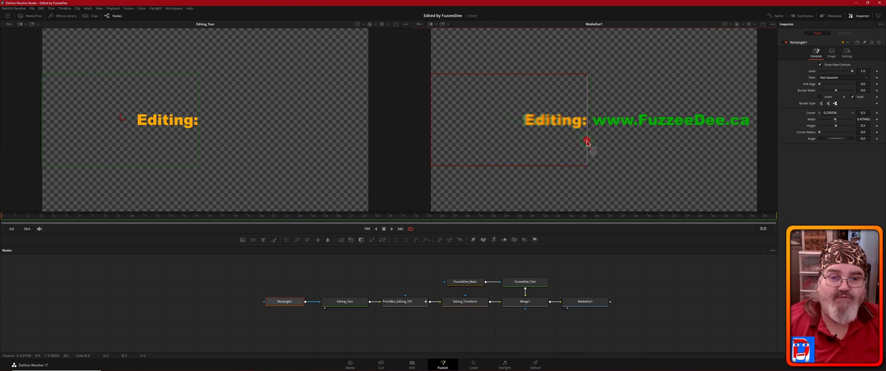
drag(588, 142, 587, 144)
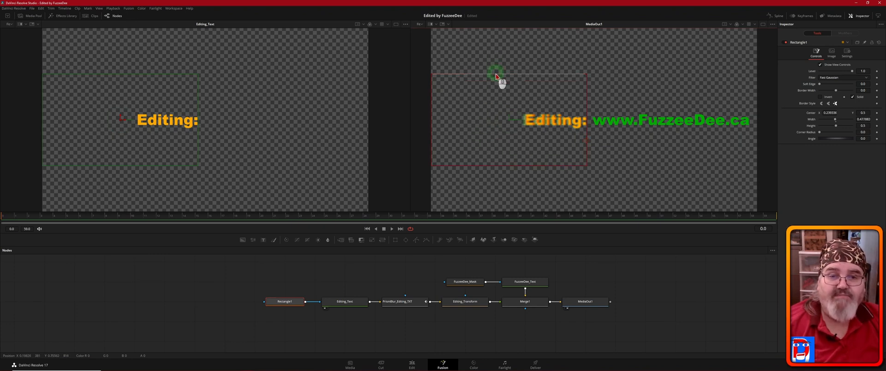
drag(496, 76, 497, 110)
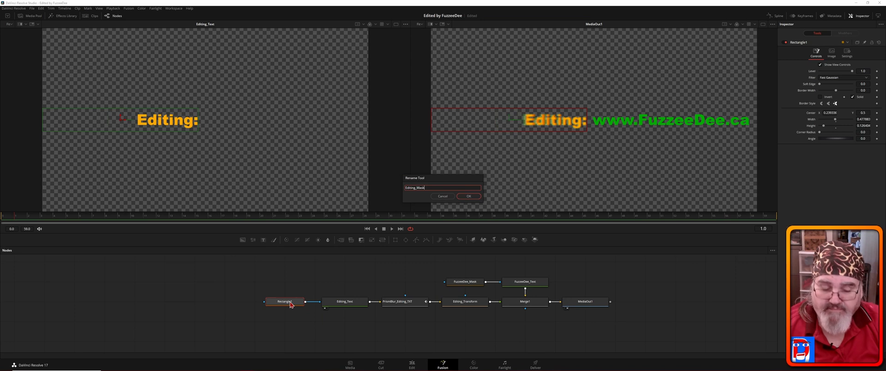
key(Return)
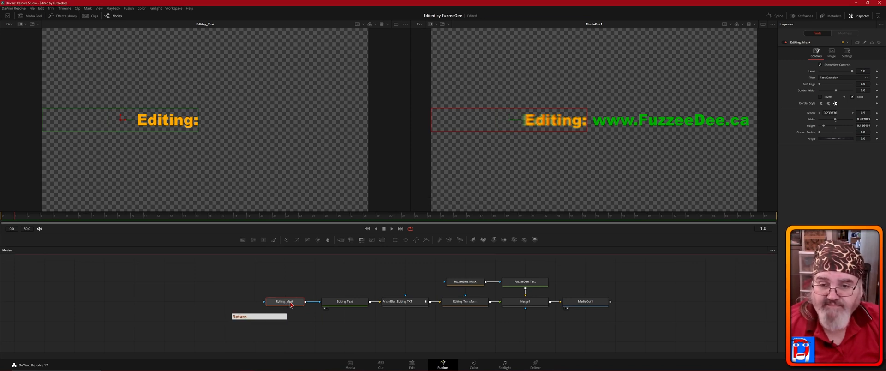
click(292, 304)
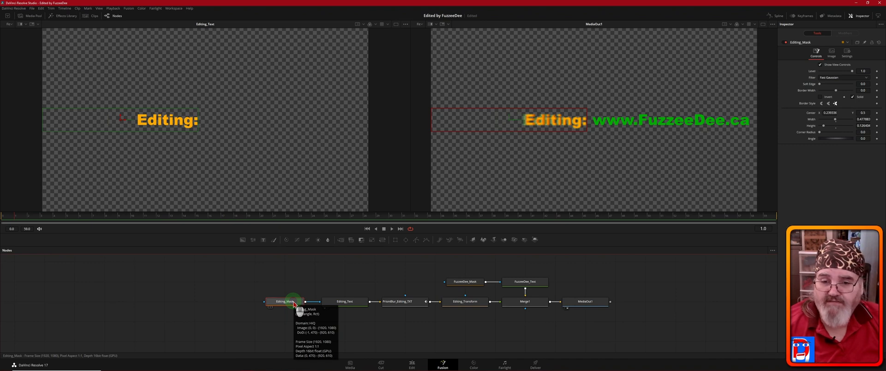
Step: Keyframe the Editing_Mask Level at 1.0 on frame 1 and 0.0 on frame 0
click(21, 224)
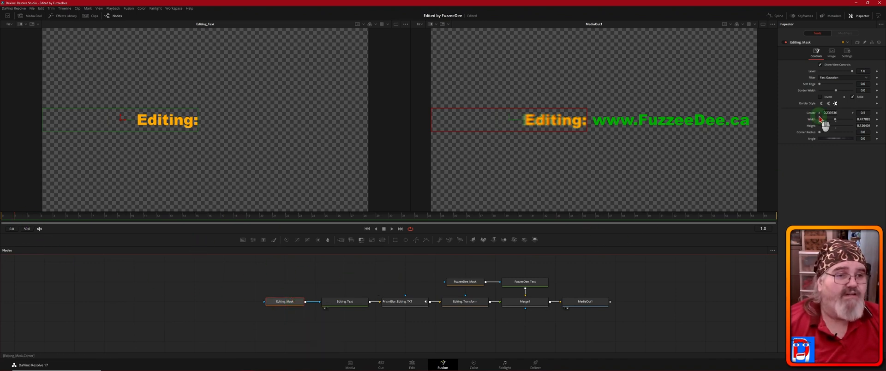
click(835, 56)
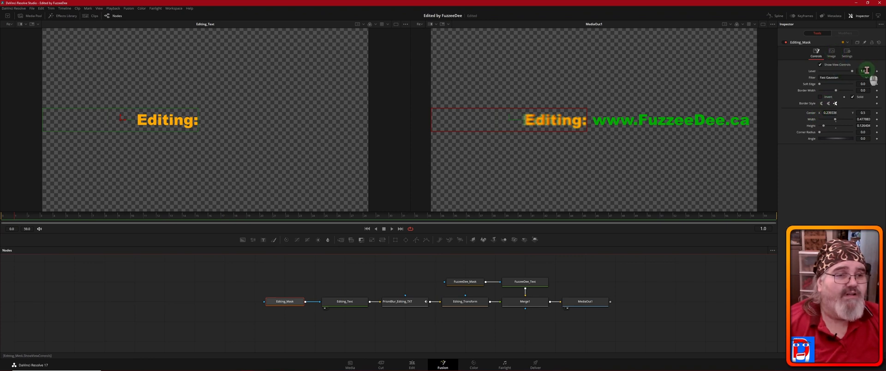
click(852, 71)
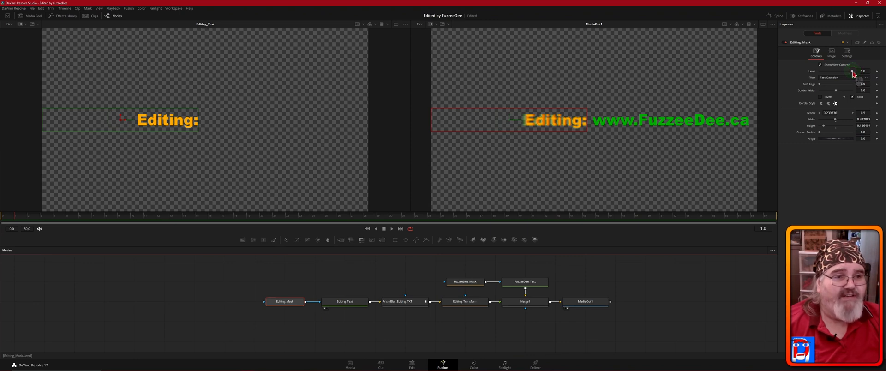
mouse_move(852, 72)
mouse_down()
mouse_move(802, 78)
mouse_move(856, 75)
mouse_up()
click(877, 72)
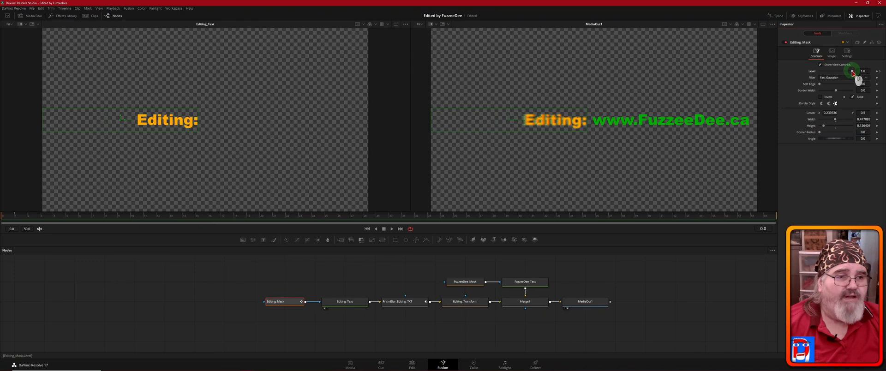
drag(852, 72, 802, 74)
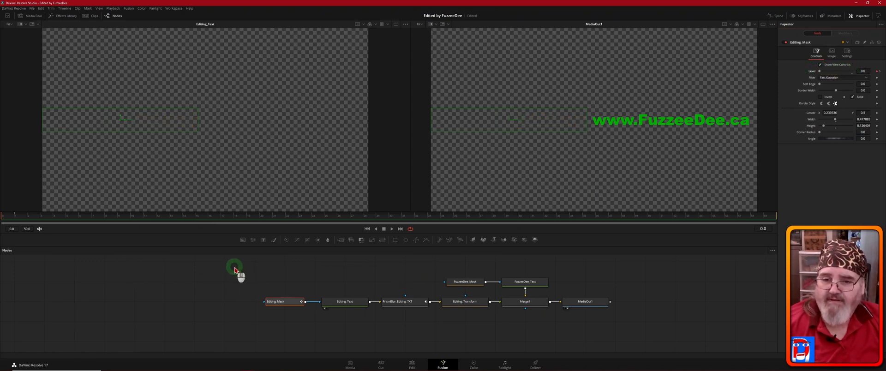
Step: Play the title animation through from the first frame and turn off loop playback
click(352, 304)
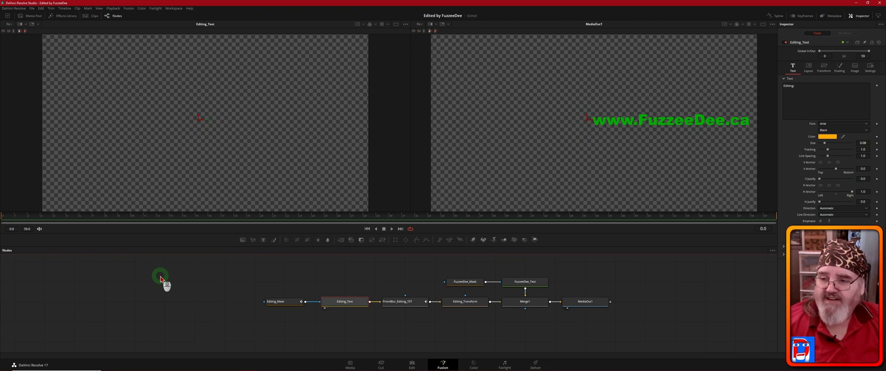
key(space)
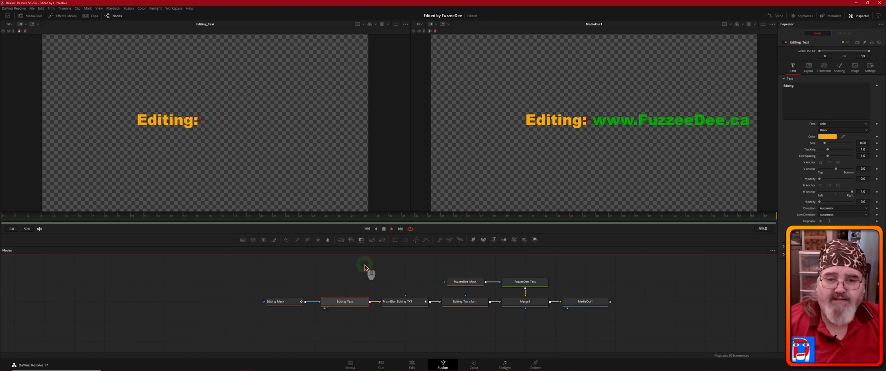
click(367, 229)
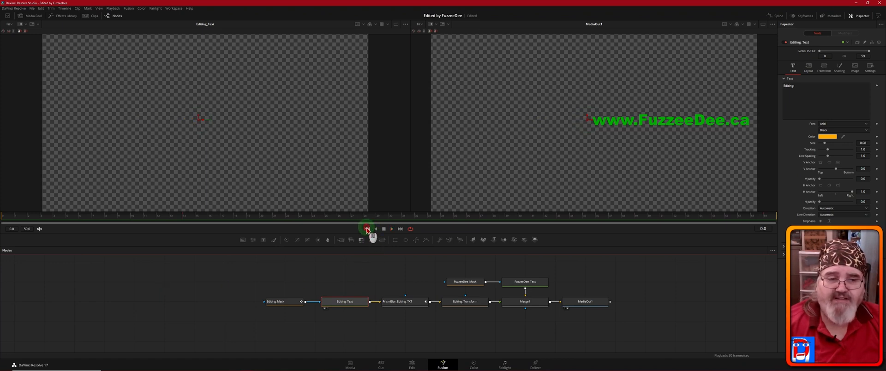
click(411, 229)
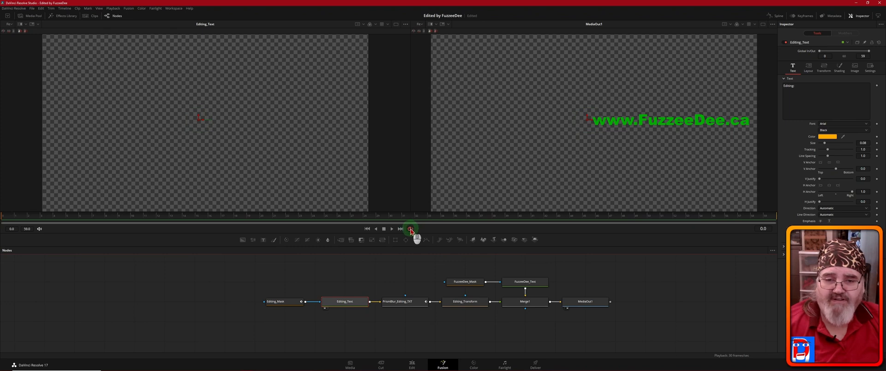
key(space)
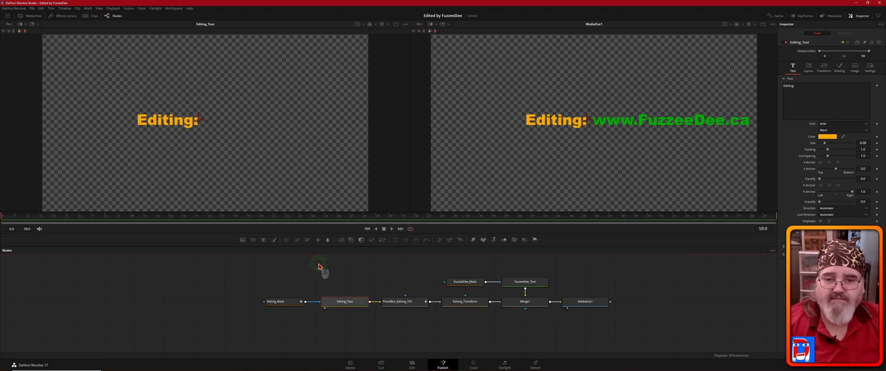
click(367, 229)
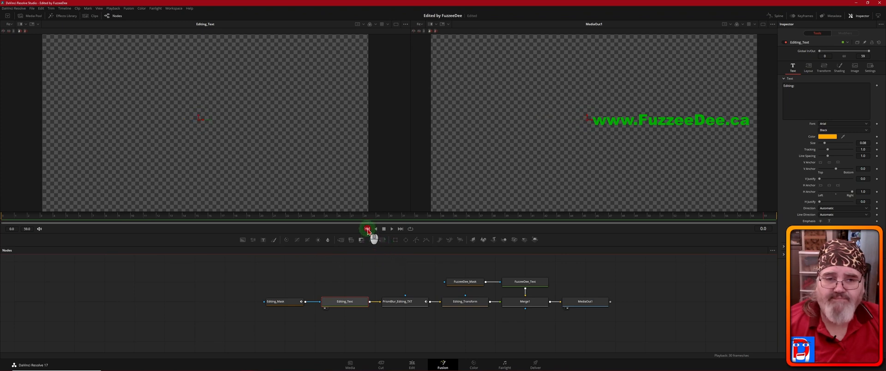
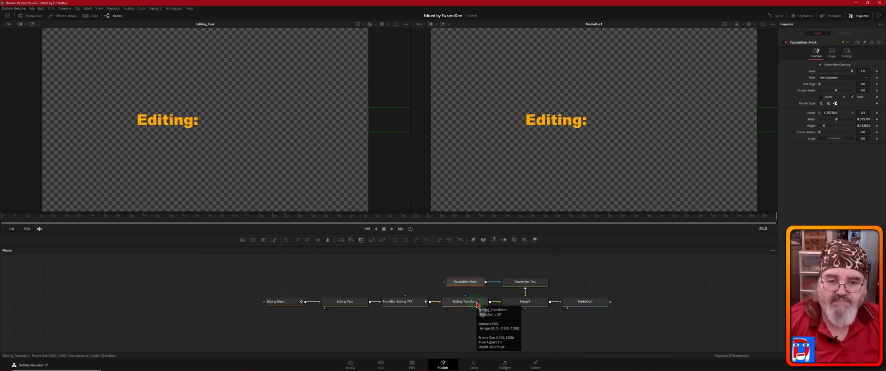
Step: Keyframe the Editing_Transform Center X at 0.5 on frame 25 and 1.017 on frame 8
click(476, 303)
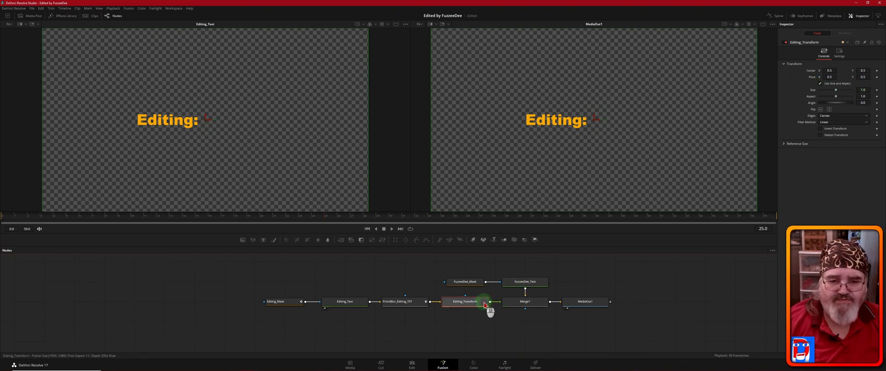
click(877, 71)
click(253, 254)
click(161, 232)
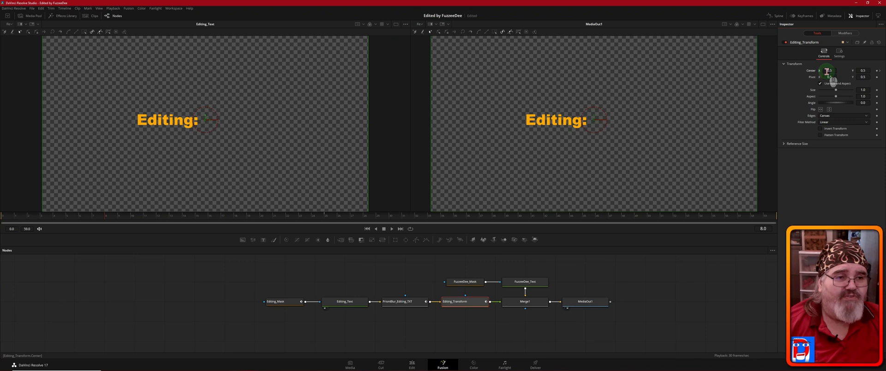
drag(827, 71, 528, 102)
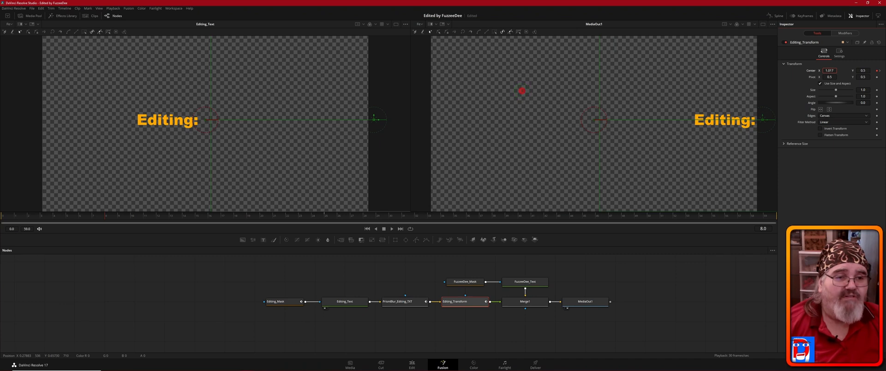
click(820, 168)
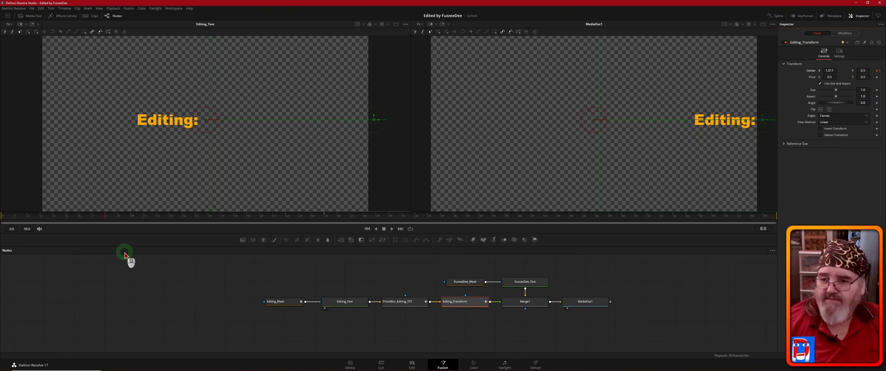
Step: Play the composition from frame 0 to check how the "Editing:" text glitches and slides across
drag(16, 217, 2, 217)
click(60, 255)
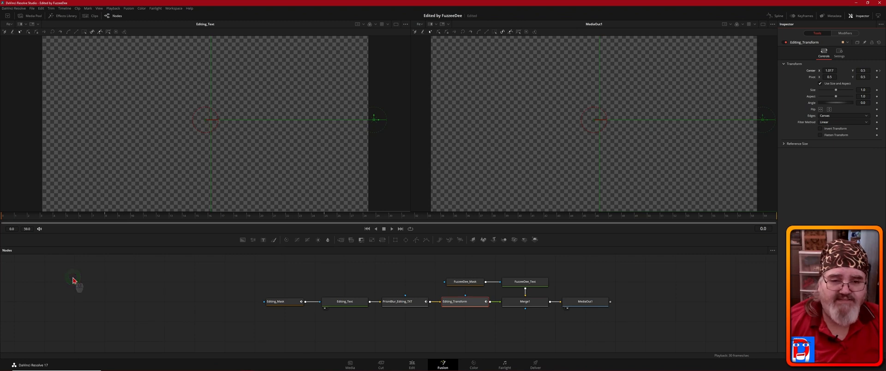
key(space)
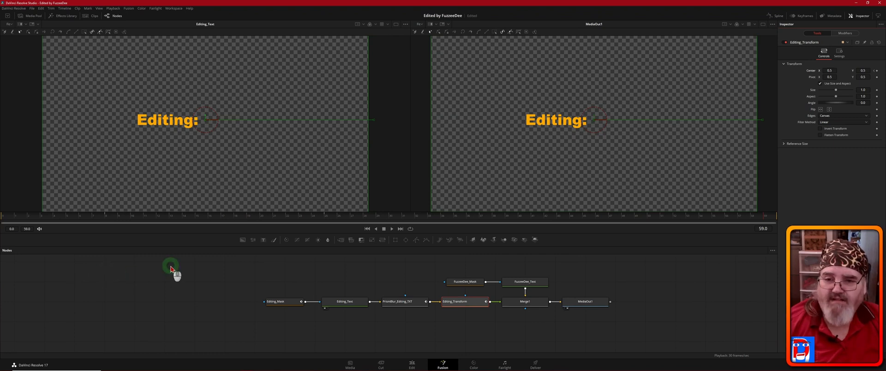
click(367, 229)
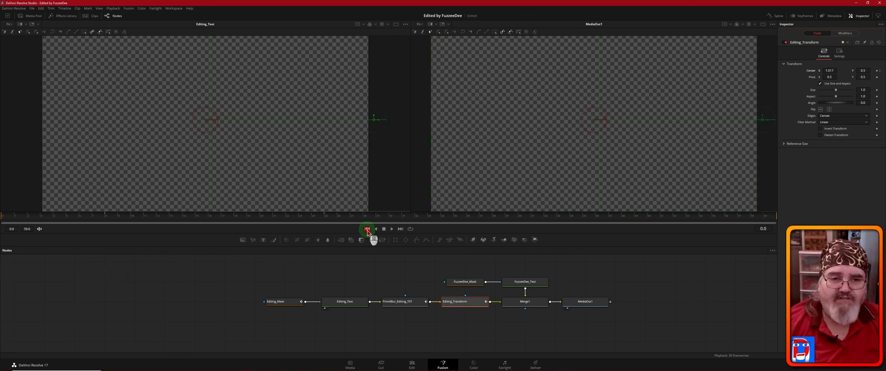
key(space)
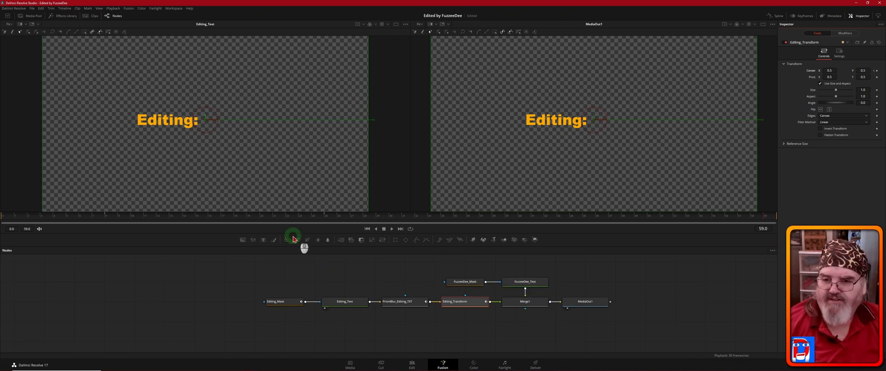
Step: Keyframe the FuzzeeDee_Mask Center X at 1.257504 on frame 8 and about 0.74 on frame 25, and return to frame 0
click(106, 216)
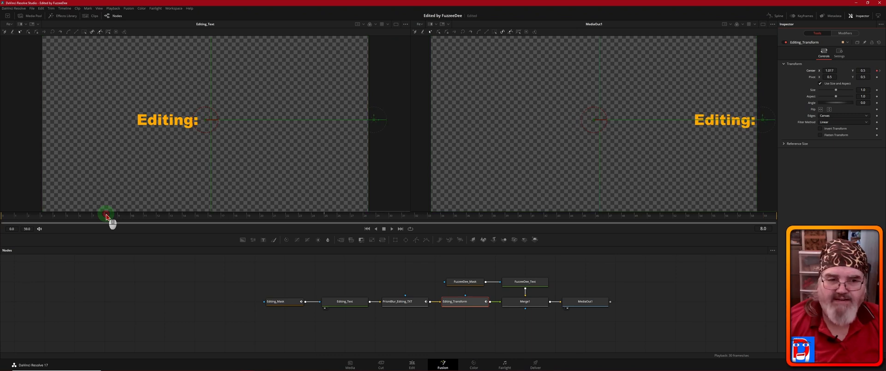
click(472, 283)
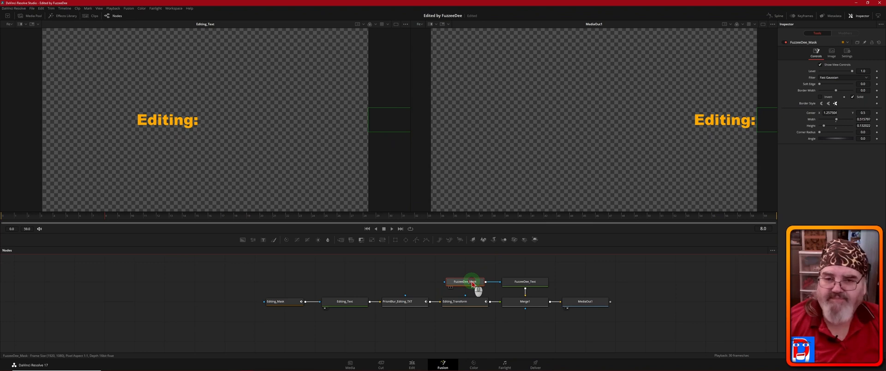
click(868, 72)
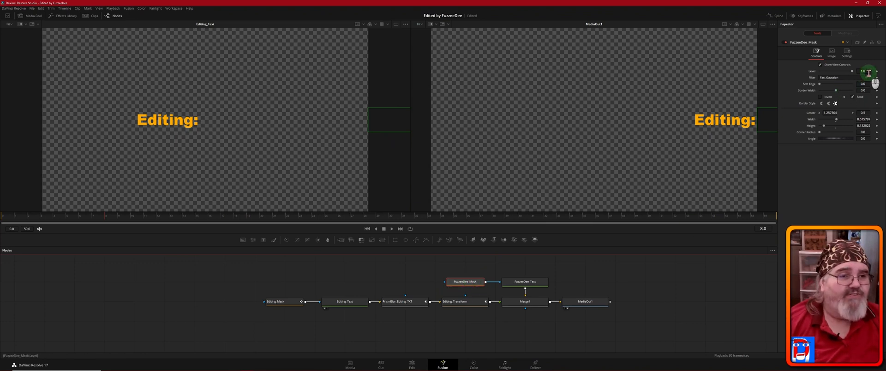
click(877, 113)
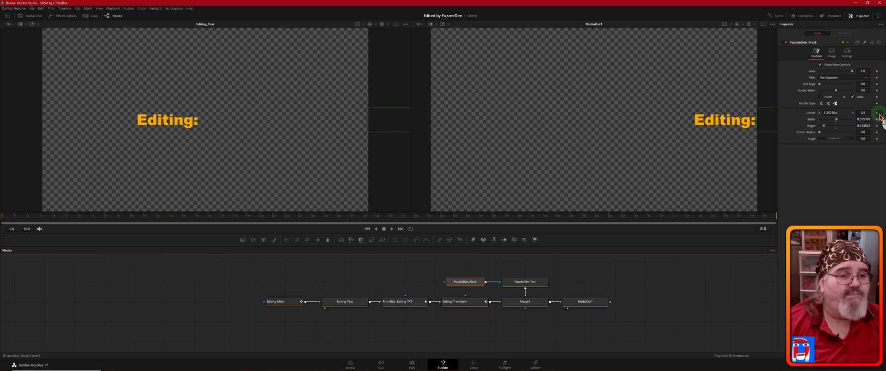
click(878, 113)
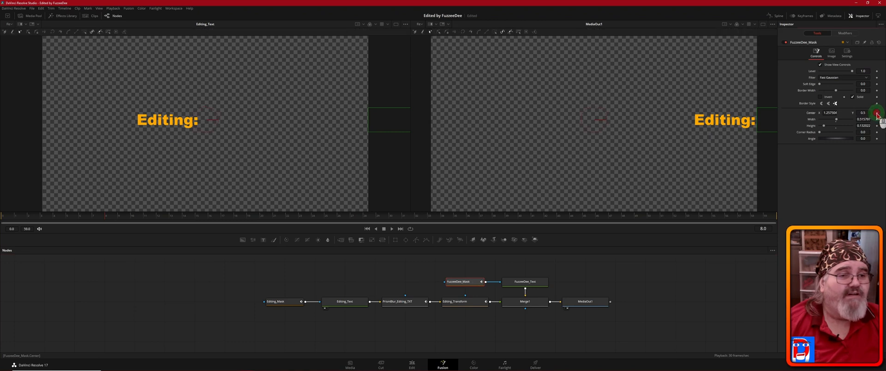
drag(544, 208, 360, 220)
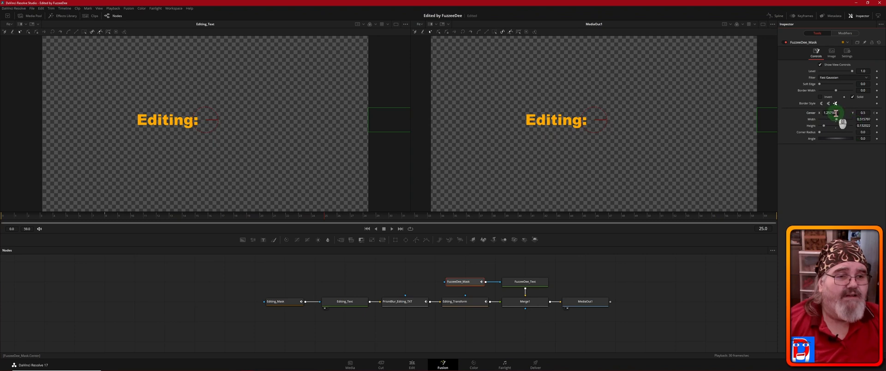
drag(836, 113, 709, 130)
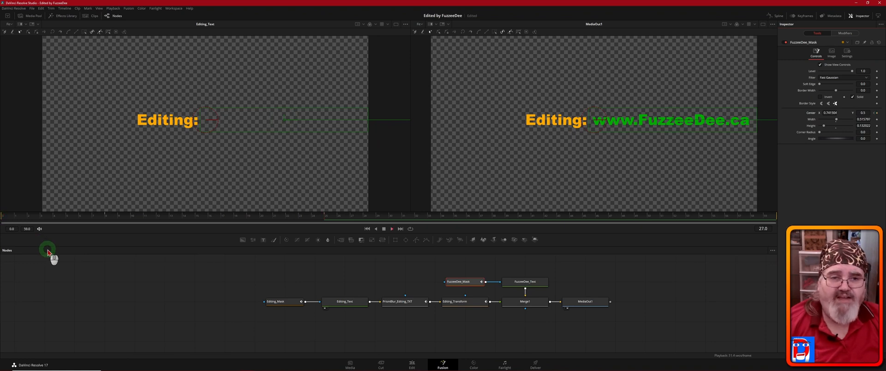
click(9, 215)
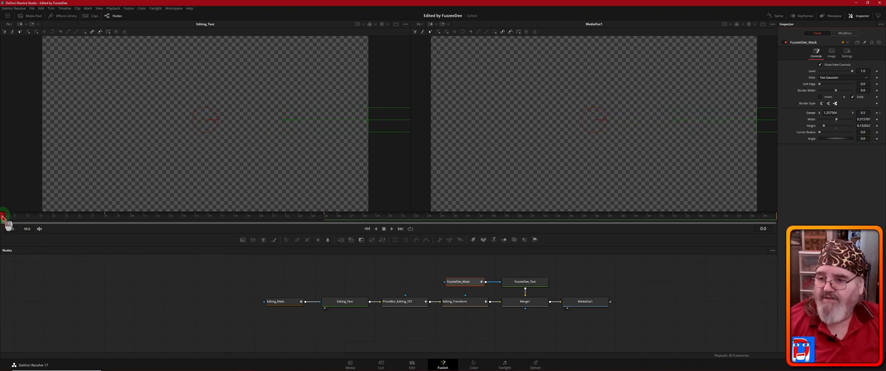
Step: Play the title animation from frame 0, check the text positions at frame 25, and return to the first frame
key(space)
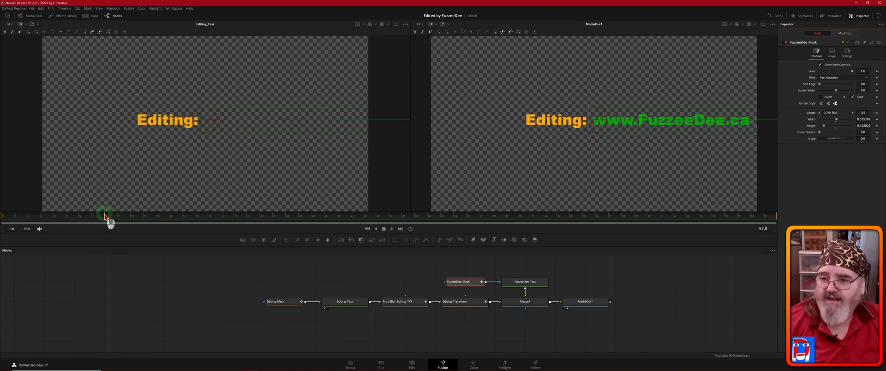
drag(105, 217, 330, 234)
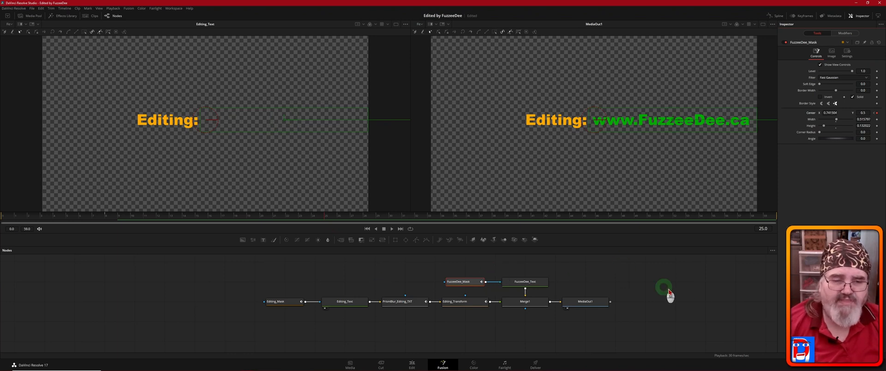
click(367, 229)
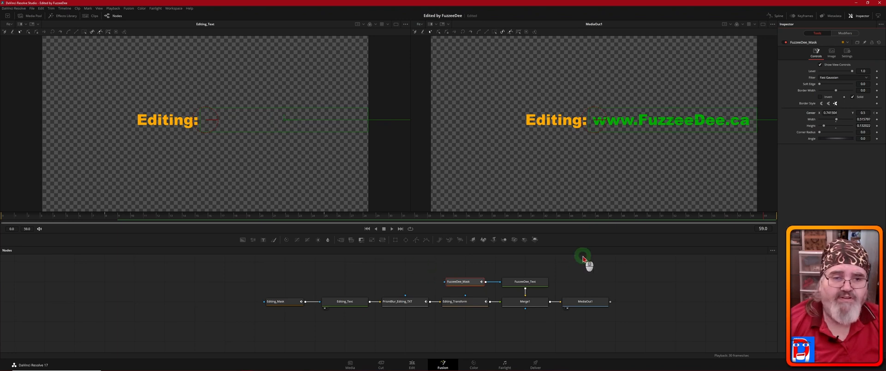
Step: Show the Editing_Transform displacement curve in the Spline editor, fit it to view, and smooth both of its keyframes
click(778, 17)
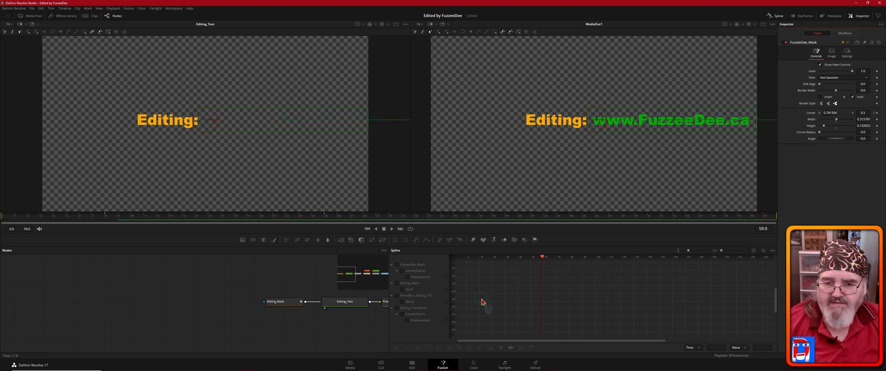
click(449, 298)
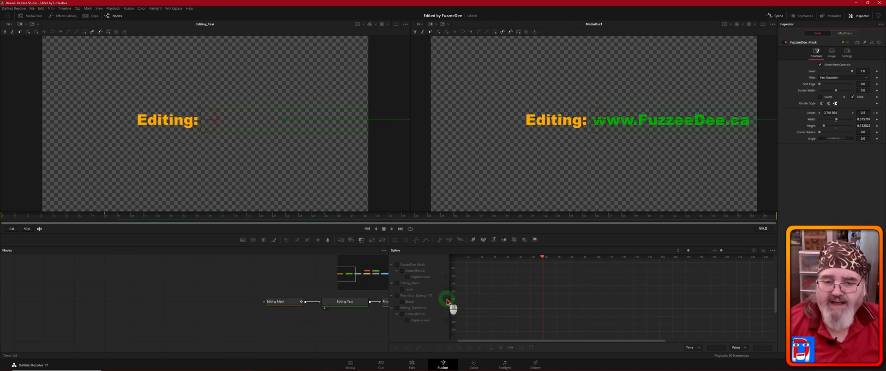
click(397, 308)
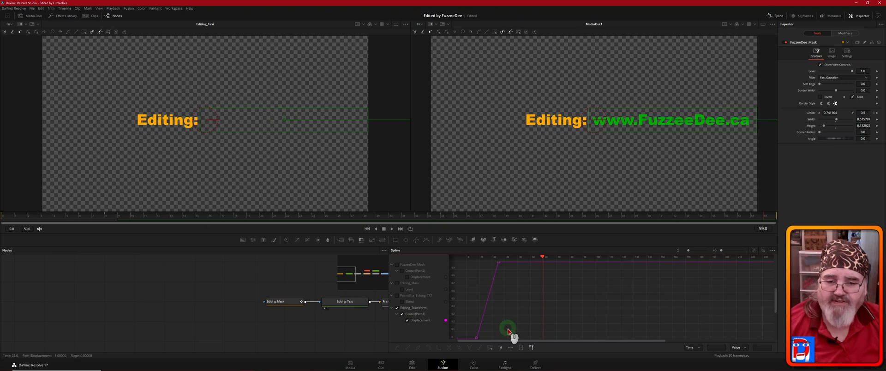
click(754, 252)
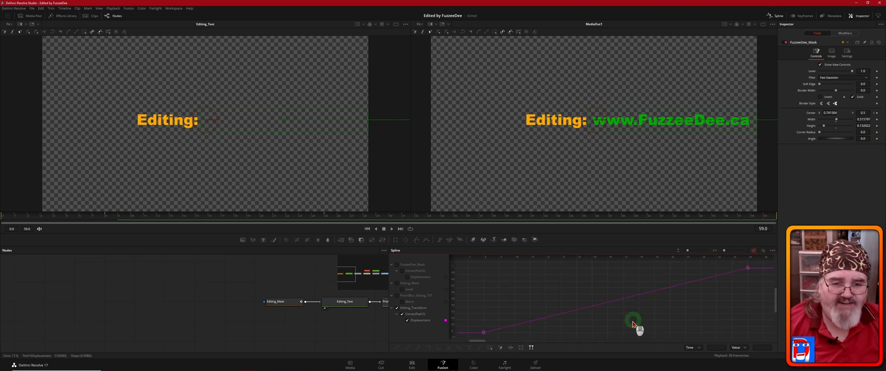
click(476, 265)
drag(476, 266, 761, 342)
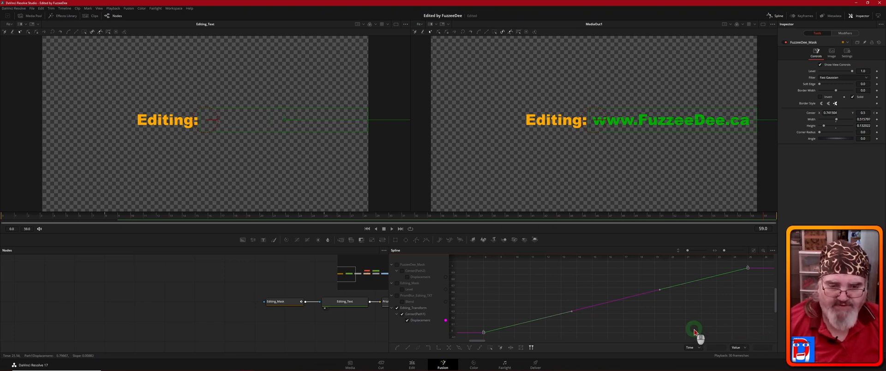
key(shift+s)
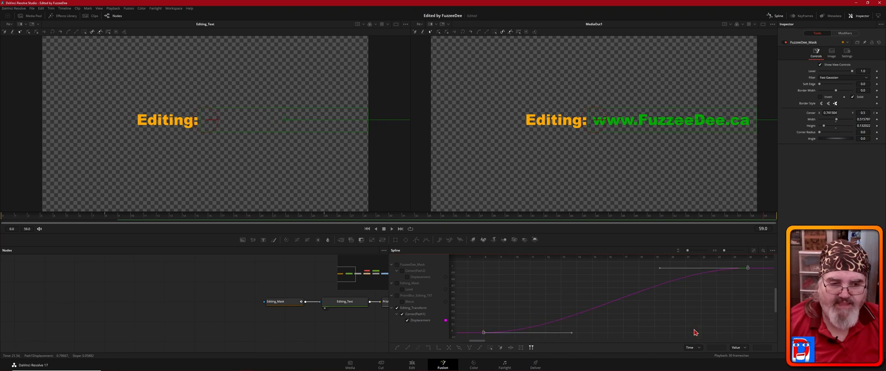
click(639, 313)
click(531, 313)
click(519, 295)
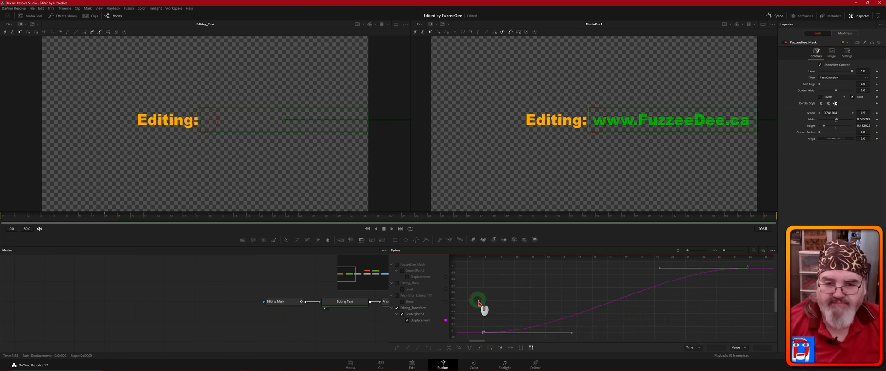
Step: Smooth both keyframes of the FuzzeeDee_Mask displacement curve and close the Spline editor
click(397, 309)
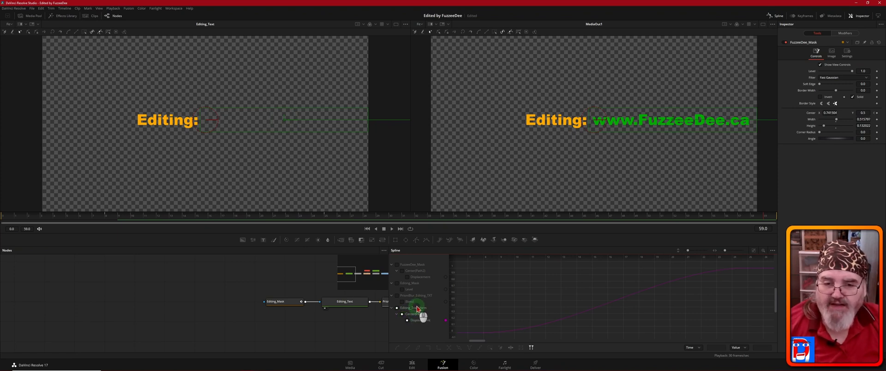
click(397, 264)
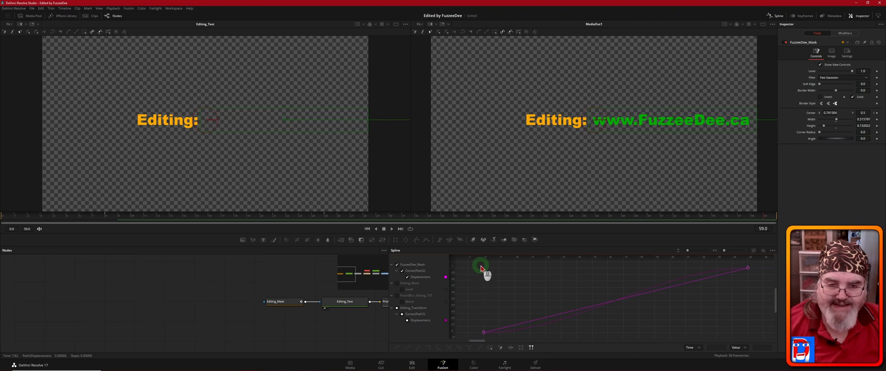
drag(481, 265, 755, 340)
key(s)
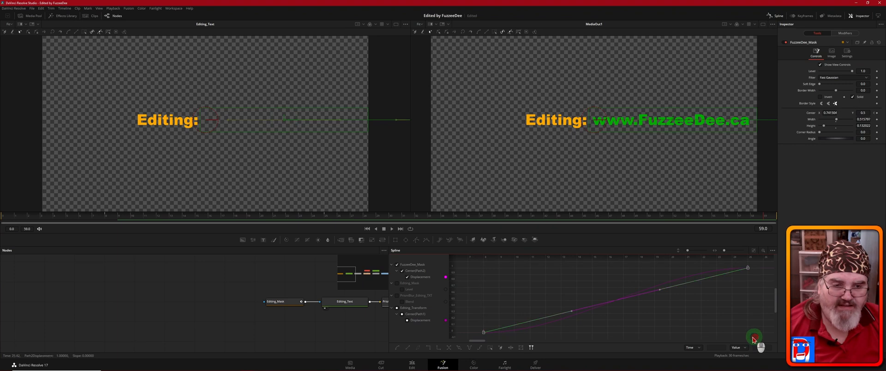
key(f)
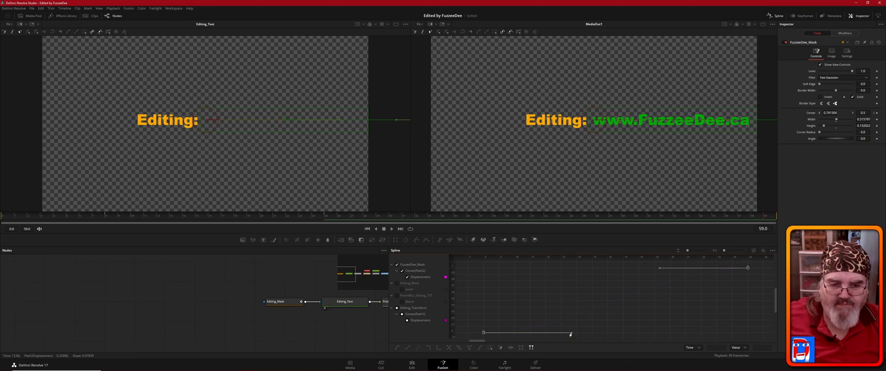
click(640, 336)
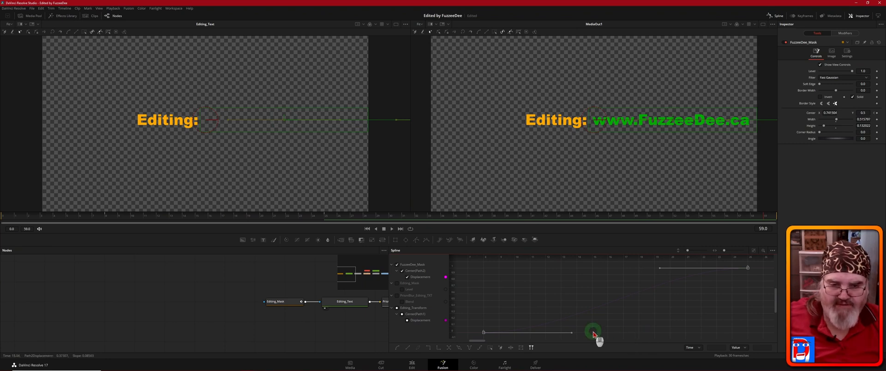
click(427, 274)
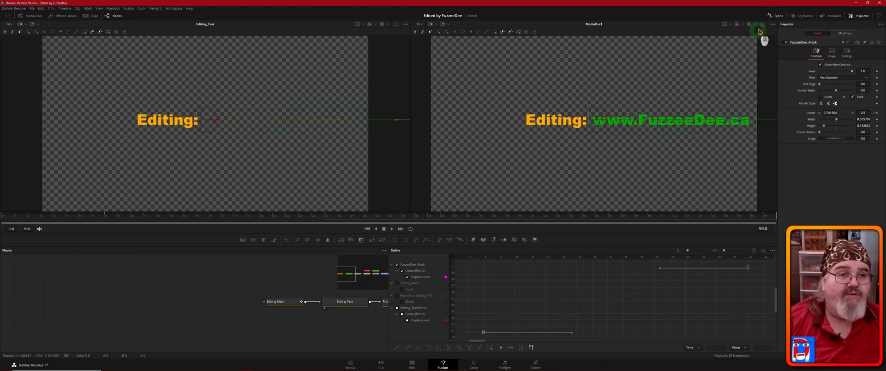
click(779, 16)
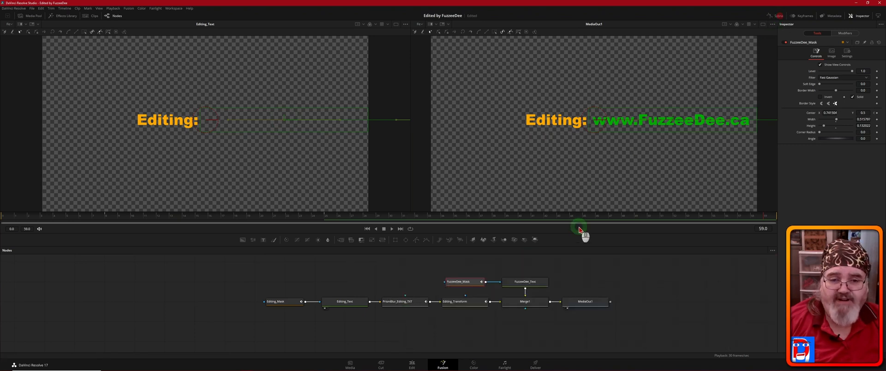
Step: Play the composition twice from frame 0 to check the eased slide and mask reveal
click(367, 229)
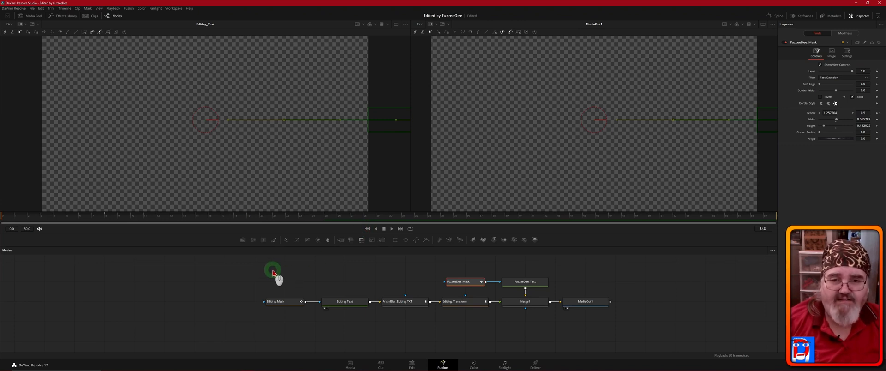
key(space)
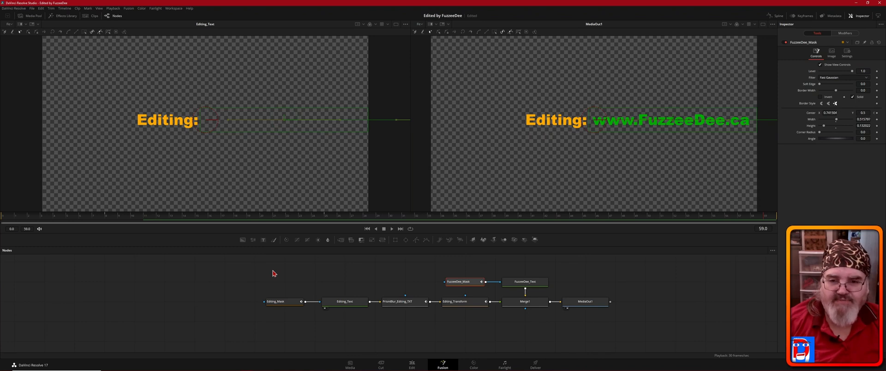
click(367, 229)
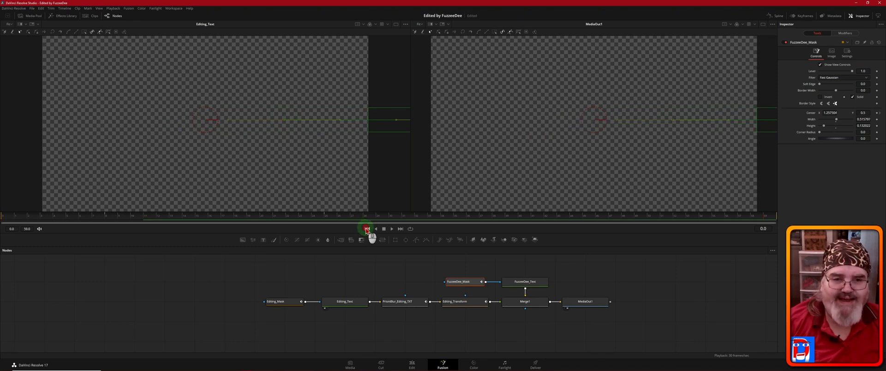
key(space)
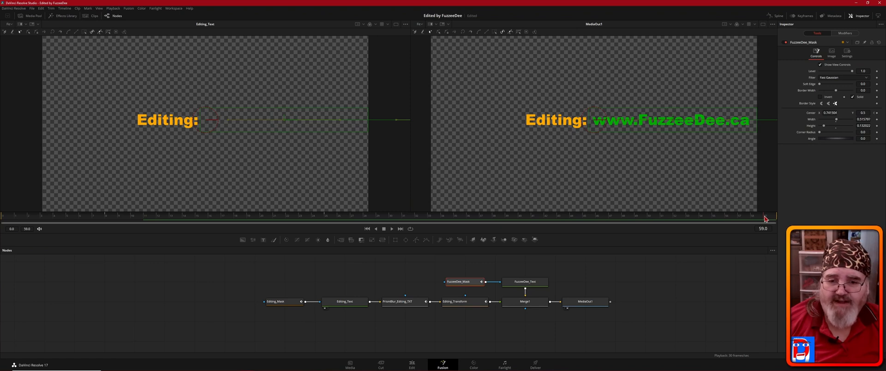
Step: Keyframe the FuzzeeDee_Mask Center at its current position on frame 42 and set its Center X to 1.257504 on frame 52
drag(397, 218, 380, 218)
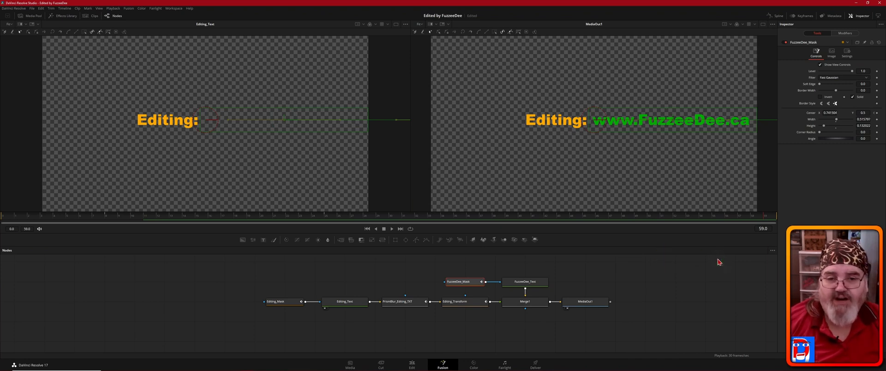
click(758, 217)
drag(757, 219, 674, 217)
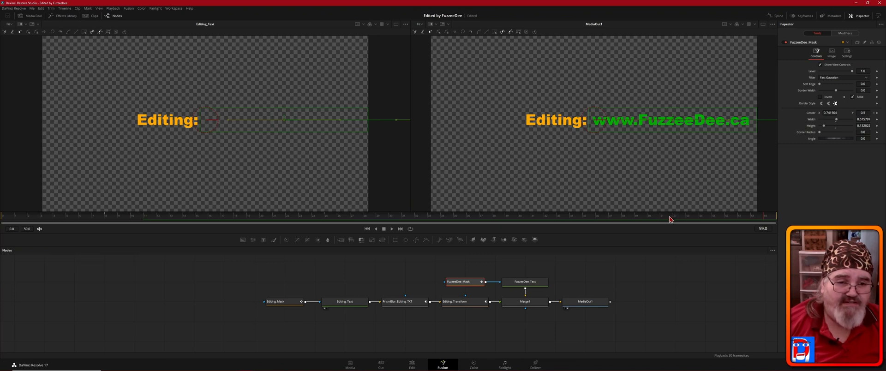
drag(549, 222, 547, 220)
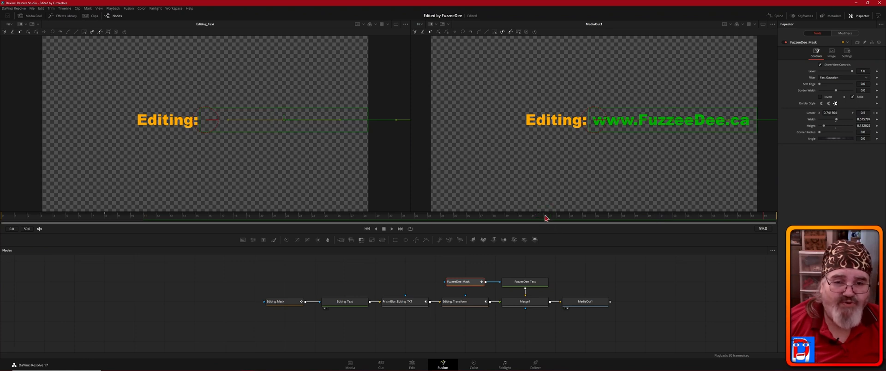
drag(455, 223, 452, 223)
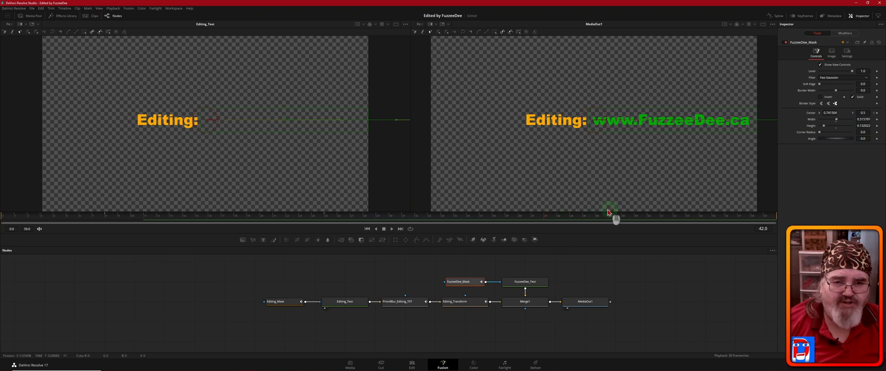
click(471, 284)
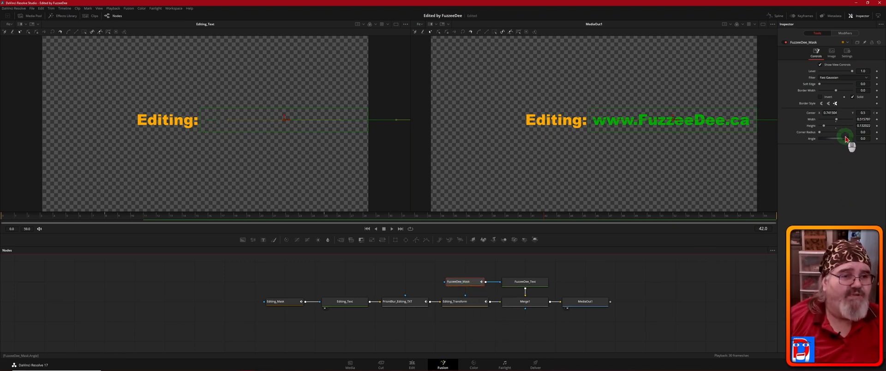
click(877, 113)
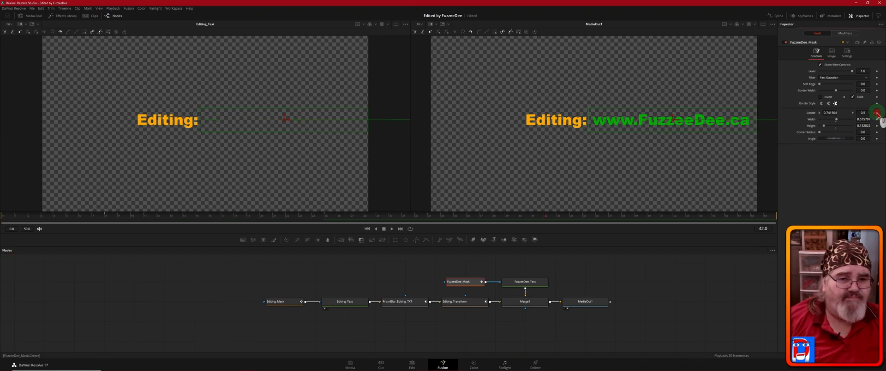
click(675, 218)
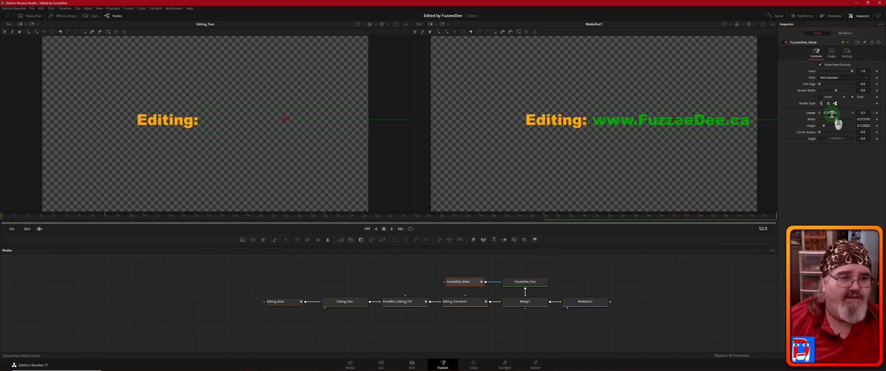
drag(827, 112, 528, 138)
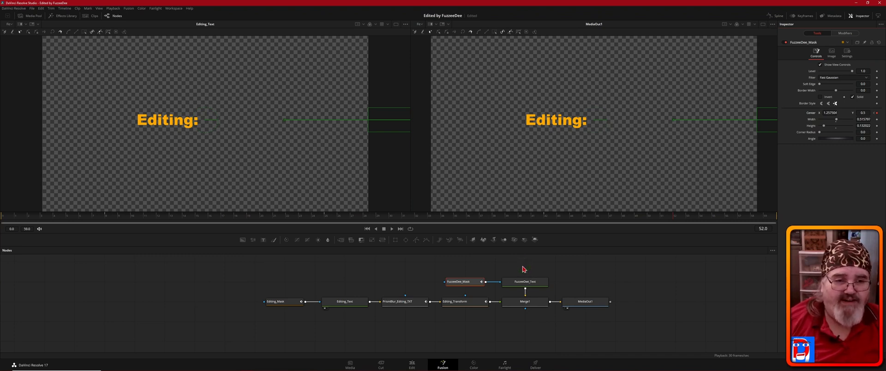
Step: Keyframe Editing_Transform's Center at frame 42, and set its Center X to 1.016 at frame 52
click(551, 215)
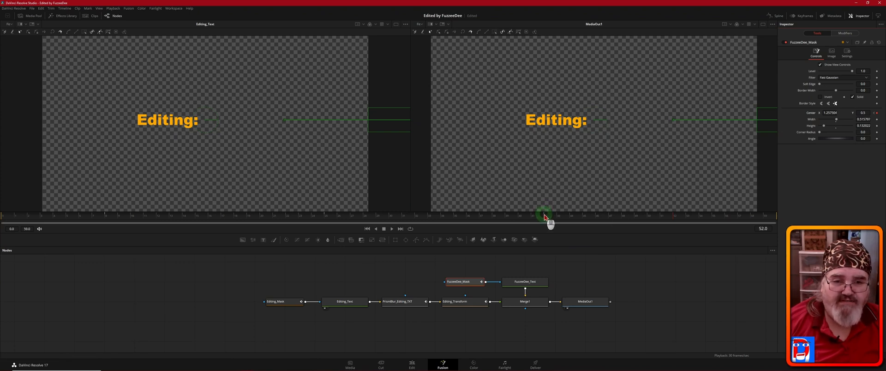
click(544, 215)
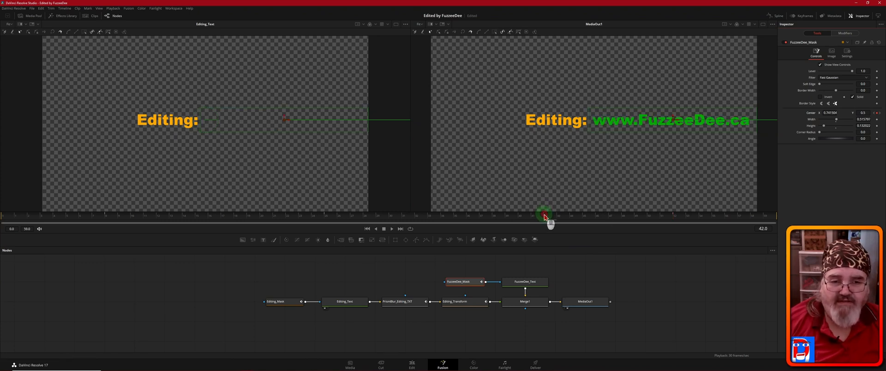
click(461, 303)
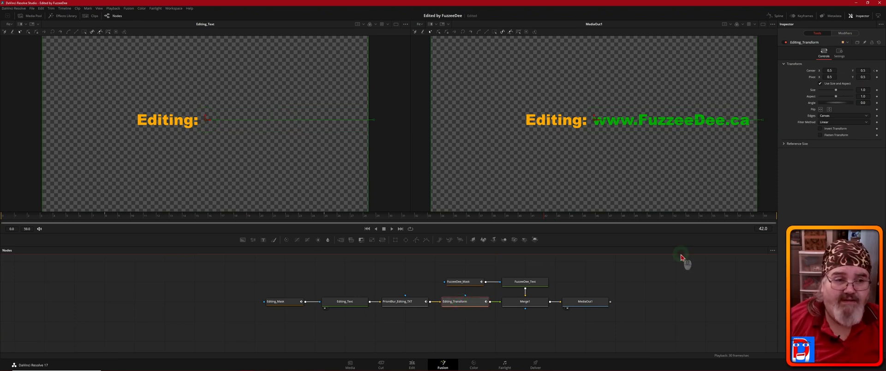
click(877, 71)
click(675, 217)
click(760, 213)
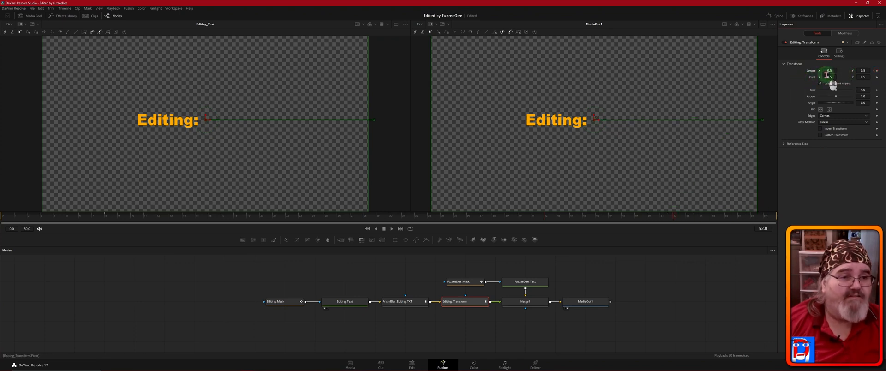
drag(827, 70, 527, 111)
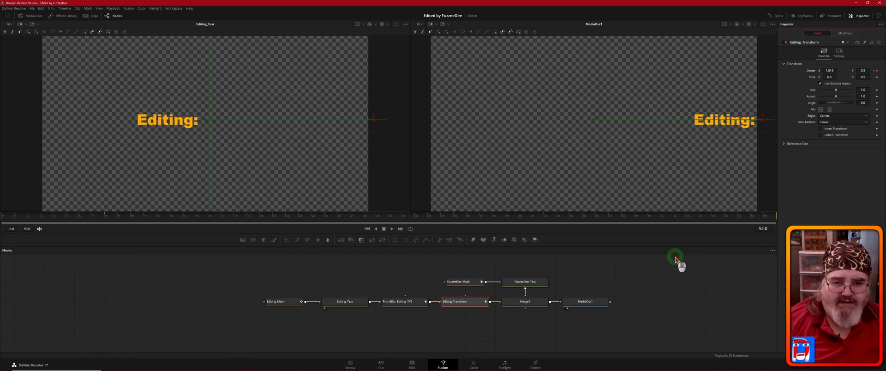
right_click(401, 304)
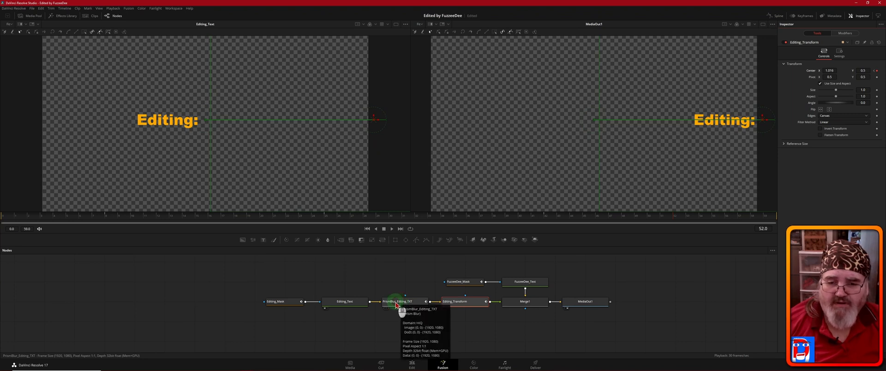
click(396, 305)
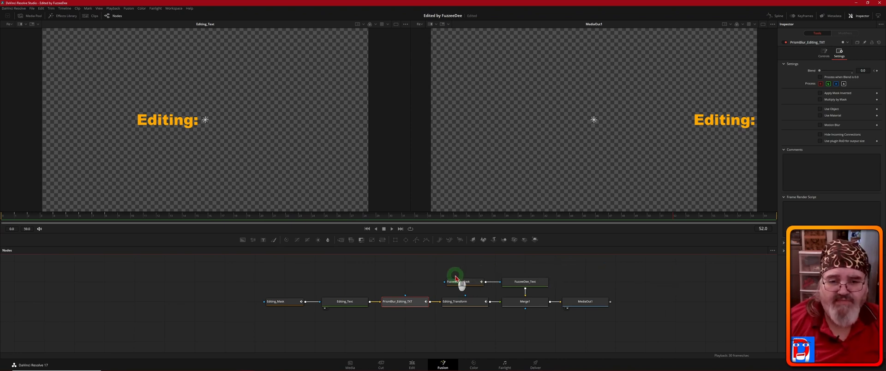
click(475, 304)
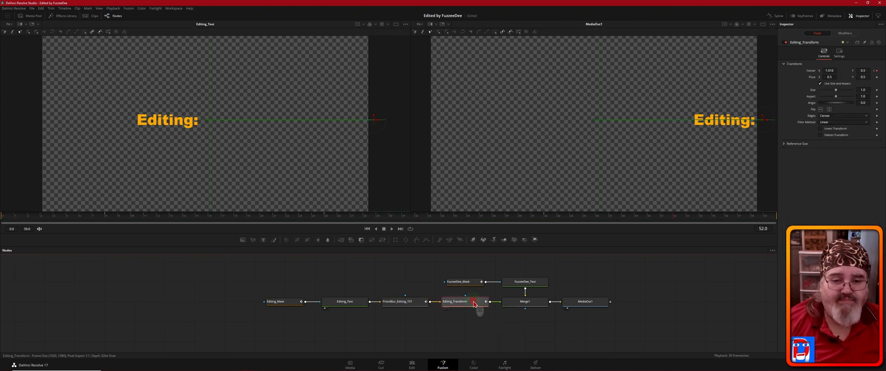
Step: Show the composition's keyframe tracks with FuzzeeDee_Mask's Center displacement expanded and the whole duration fitted in view
click(804, 18)
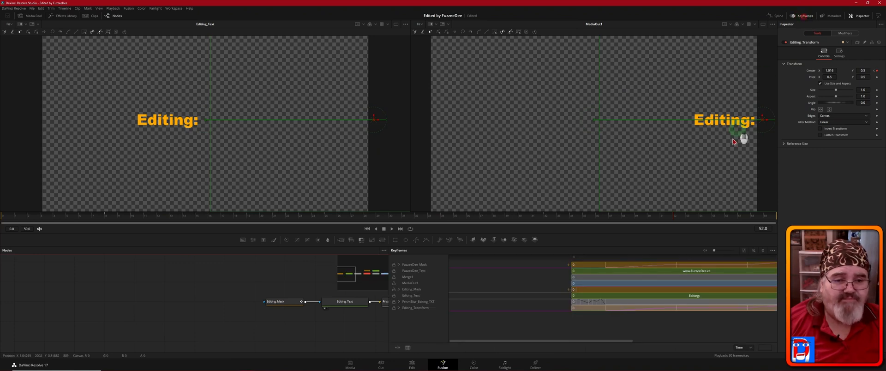
click(400, 265)
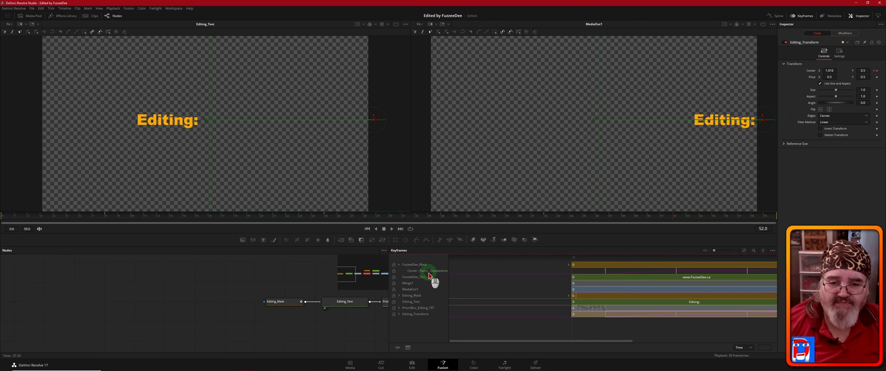
click(433, 273)
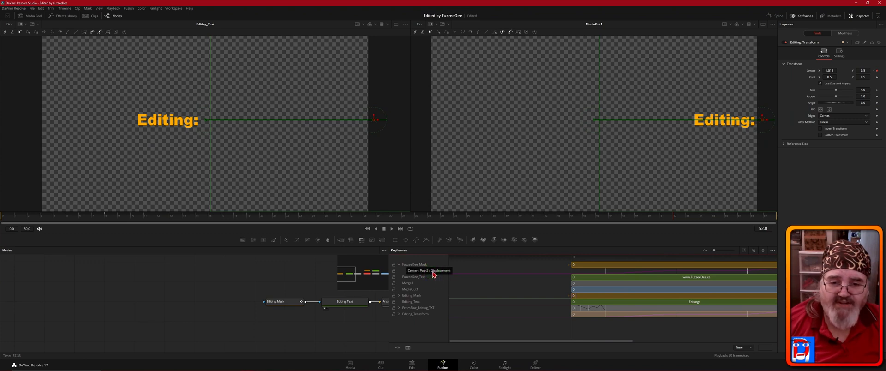
click(433, 273)
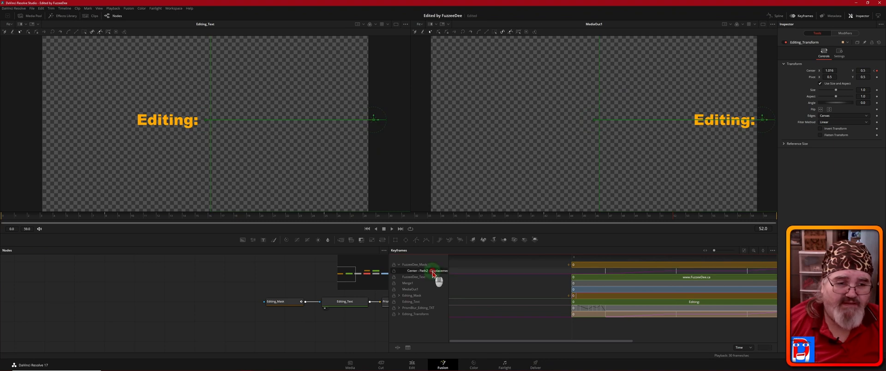
mouse_move(433, 274)
mouse_down()
mouse_move(604, 279)
mouse_move(780, 265)
mouse_up()
click(744, 251)
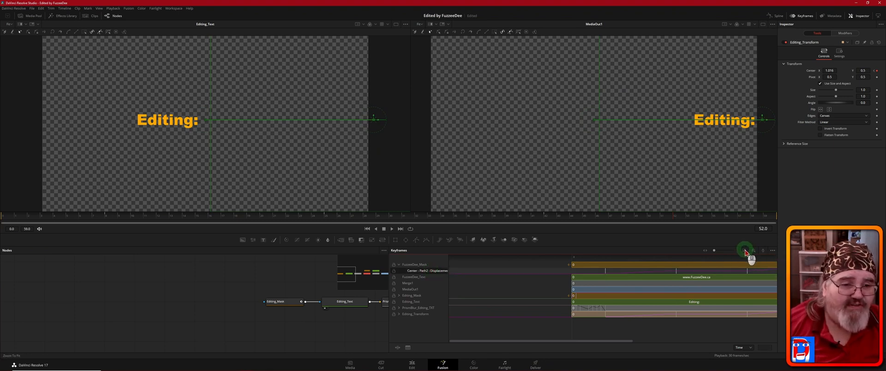
click(745, 251)
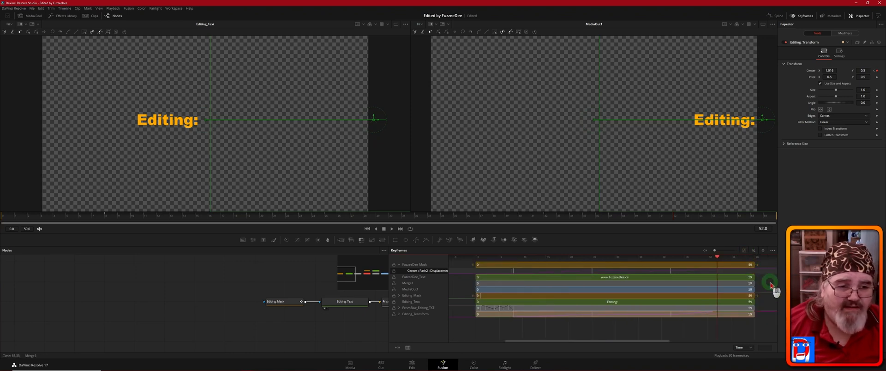
Step: Move FuzzeeDee_Mask's Center keyframe at frame 42 to frame 40
click(699, 272)
drag(698, 271, 673, 274)
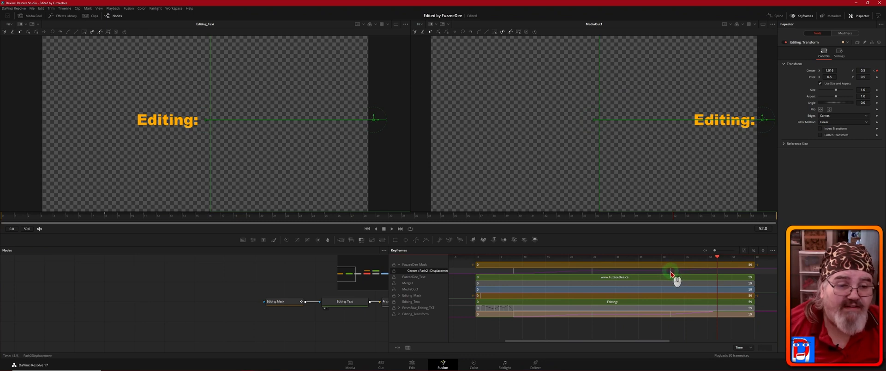
click(760, 279)
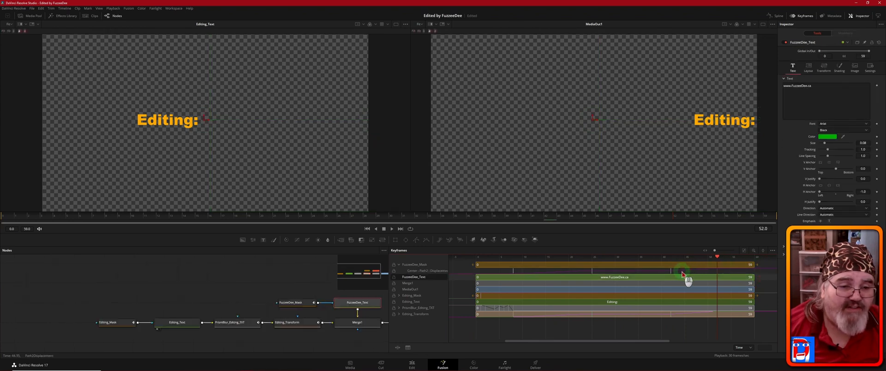
drag(674, 272, 664, 271)
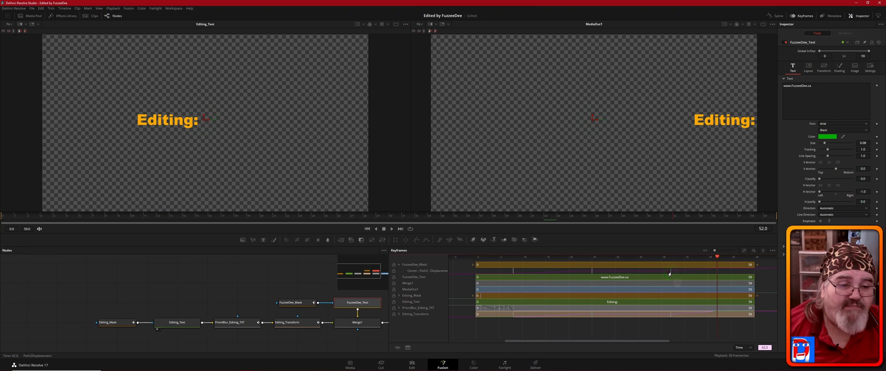
drag(670, 273, 663, 274)
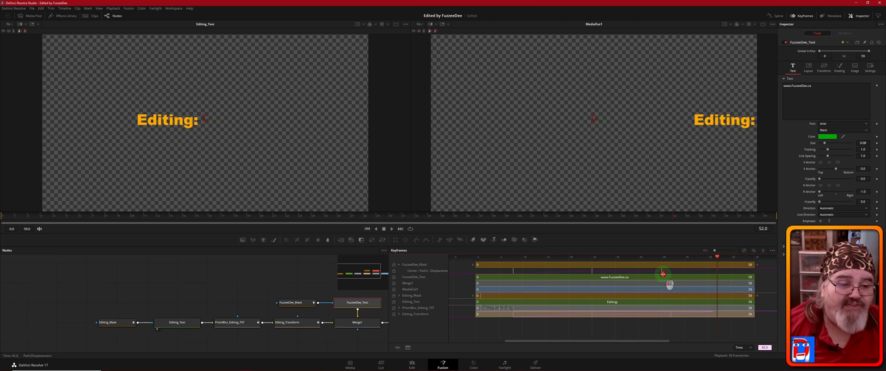
Step: Expand Editing_Transform's Center displacement track and move its keyframe at frame 42 to frame 40
click(399, 314)
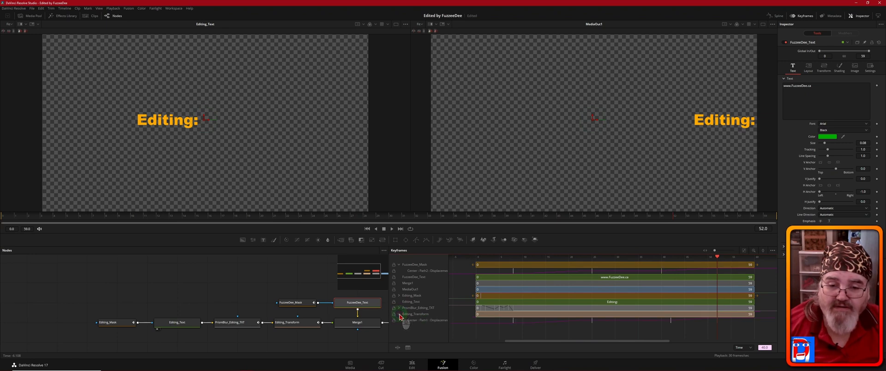
click(425, 320)
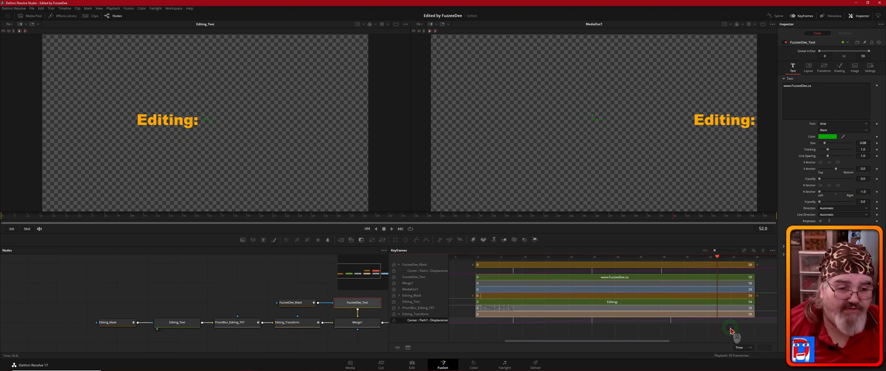
drag(730, 326, 713, 322)
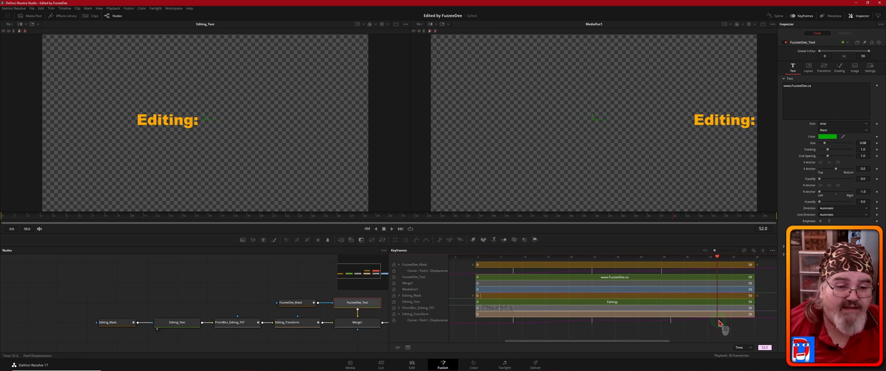
click(717, 257)
drag(719, 259, 695, 259)
click(715, 324)
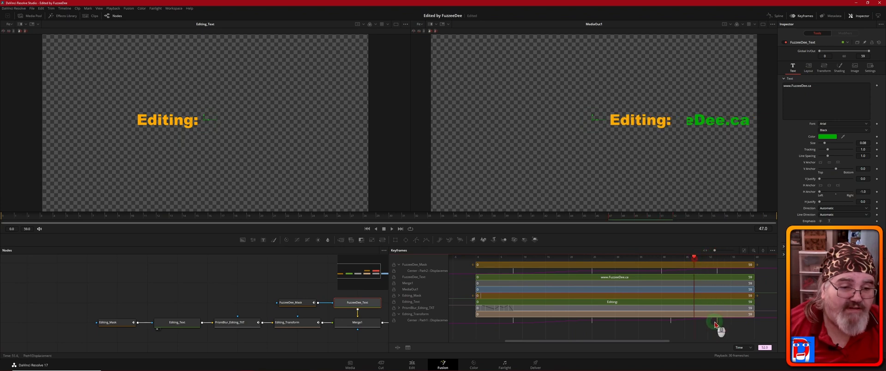
drag(716, 323, 670, 323)
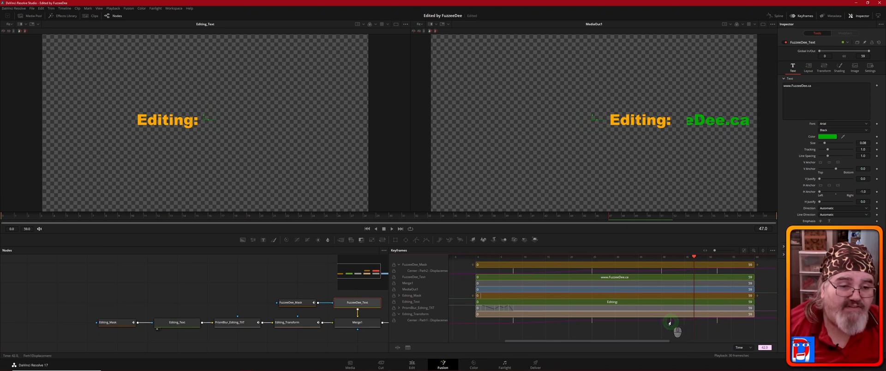
drag(670, 322, 663, 326)
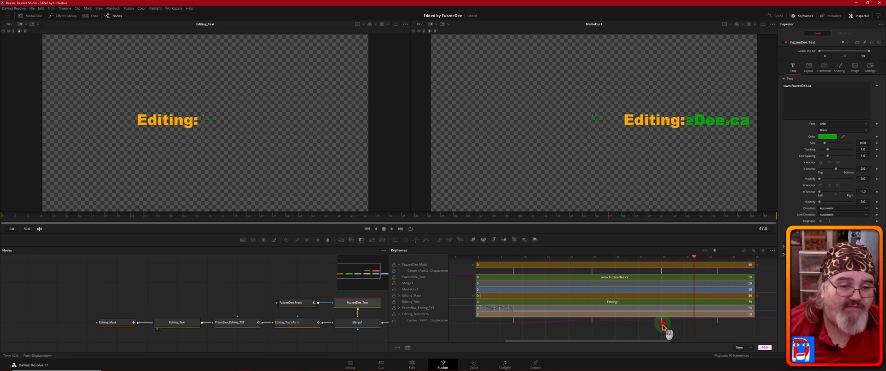
Step: Move the last Center keyframes of Editing_Transform and FuzzeeDee_Mask to frame 50, and hide the keyframe tracks
click(711, 322)
drag(715, 323, 709, 326)
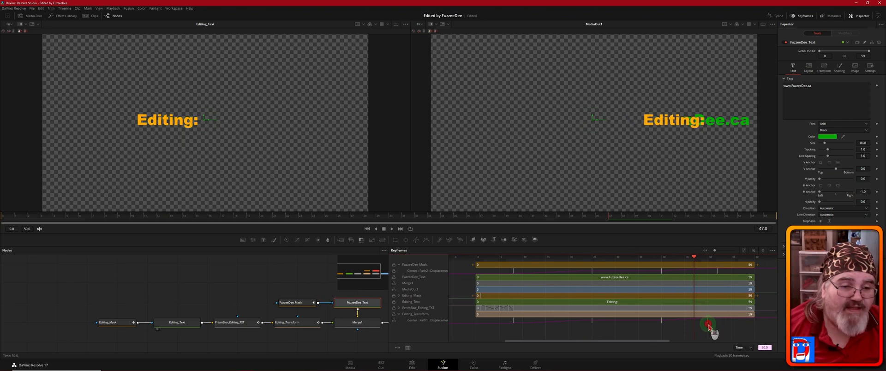
click(722, 273)
drag(722, 273, 710, 272)
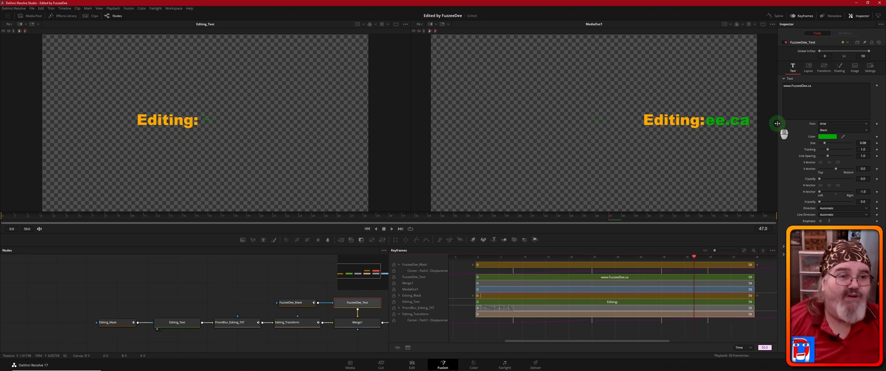
click(801, 18)
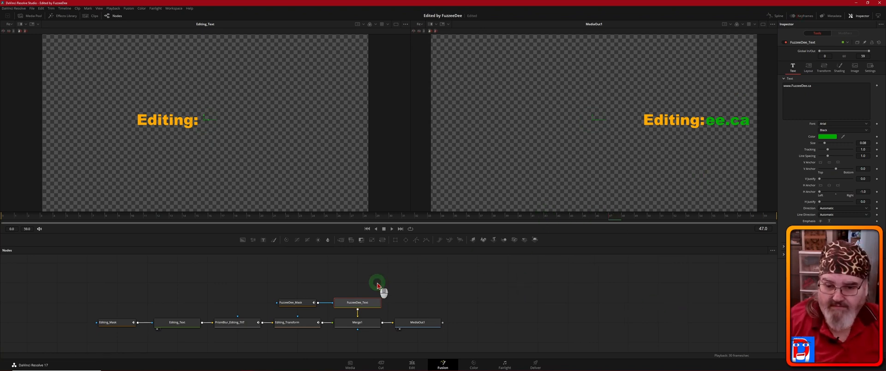
Step: Check FuzzeeDee_Mask and the text positions at the shifted keyframes on frames 40 and 50
click(299, 304)
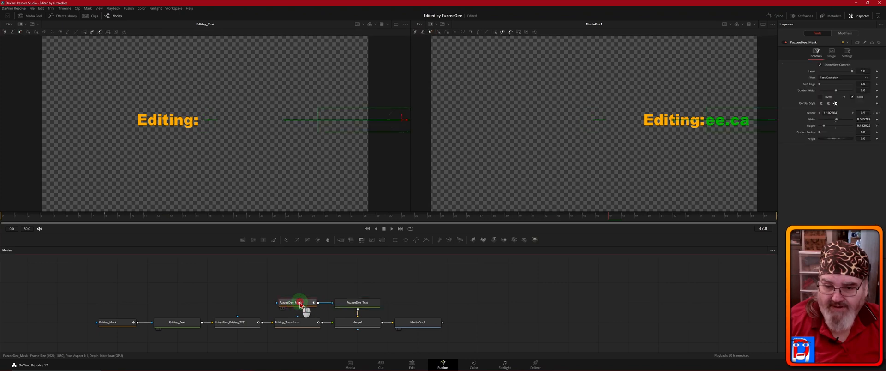
click(520, 217)
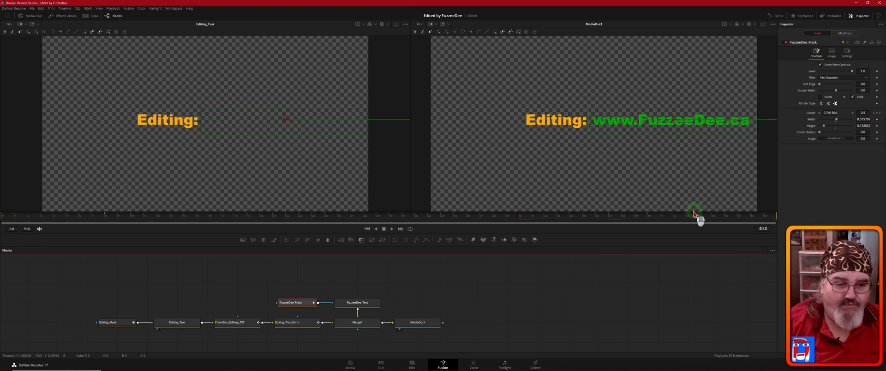
click(647, 215)
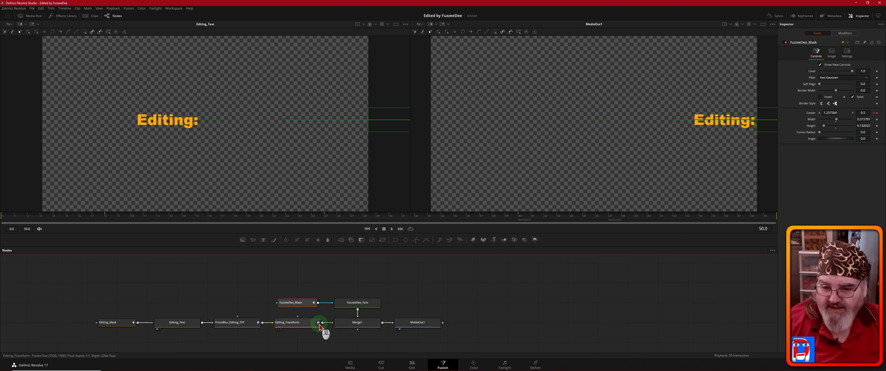
Step: Keyframe PrismBlur_Editing_TXT's Blend at 0.0 on frame 50, about 0.52 on frame 51 and about 0.08 on frame 52
click(235, 326)
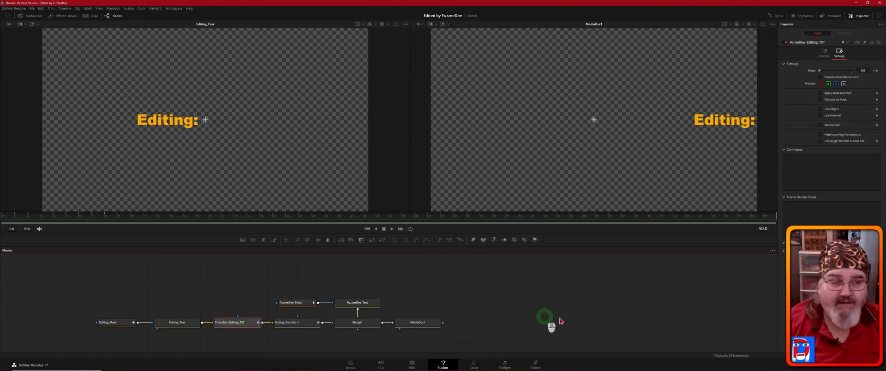
click(877, 71)
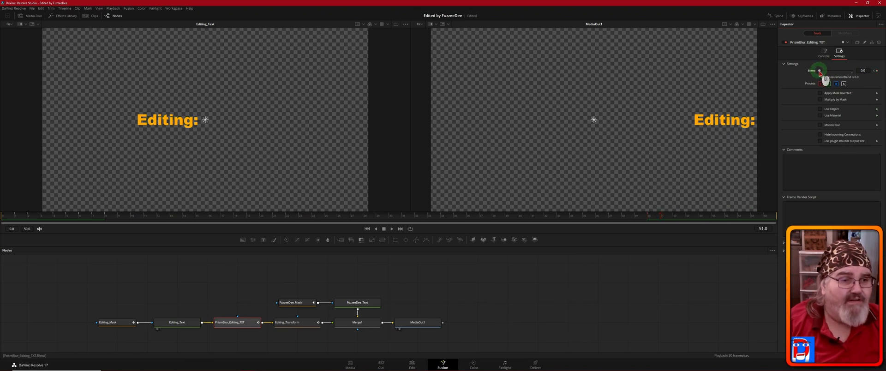
drag(820, 70, 836, 73)
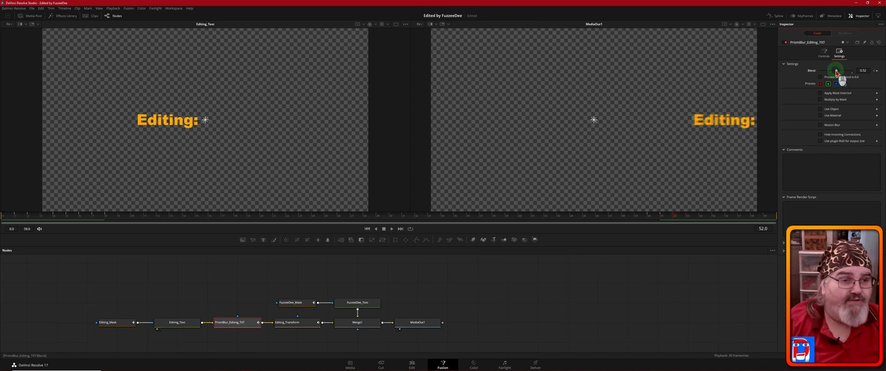
drag(838, 73, 825, 73)
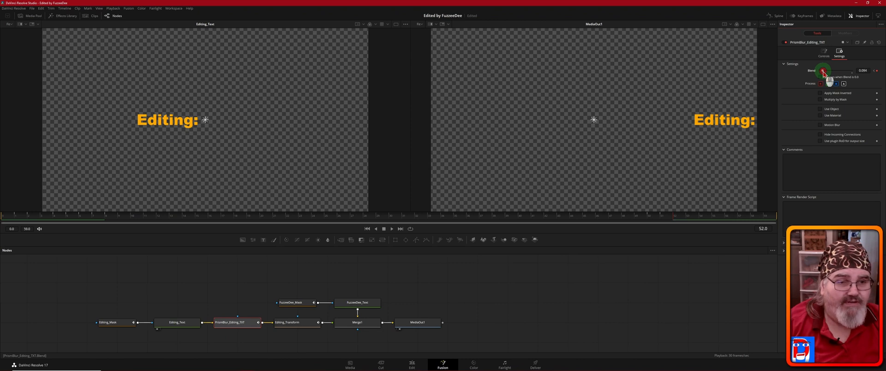
Step: Keyframe the prism blur's Blend at 1.0 on frame 53, about 0.54 on frame 54 and 1.0 on frame 55
click(690, 217)
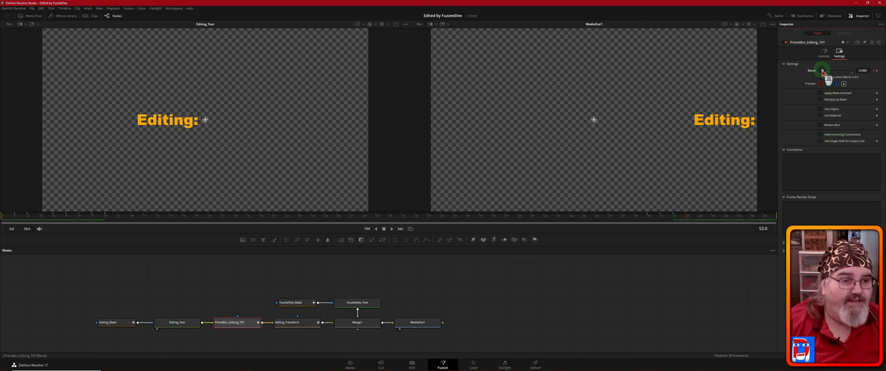
drag(825, 72, 860, 72)
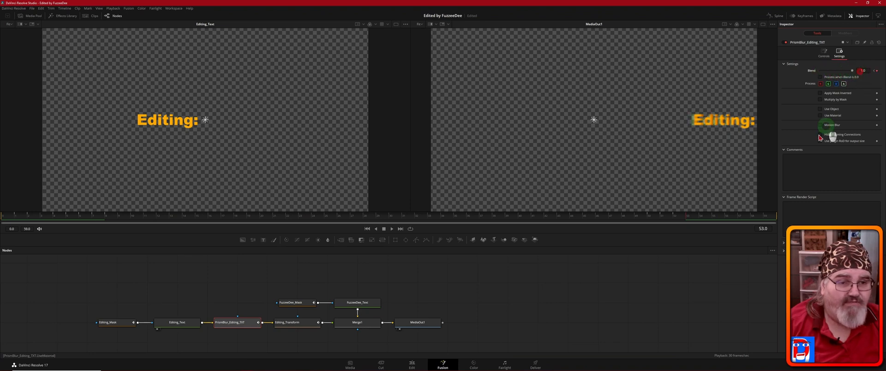
click(701, 218)
drag(854, 74, 837, 72)
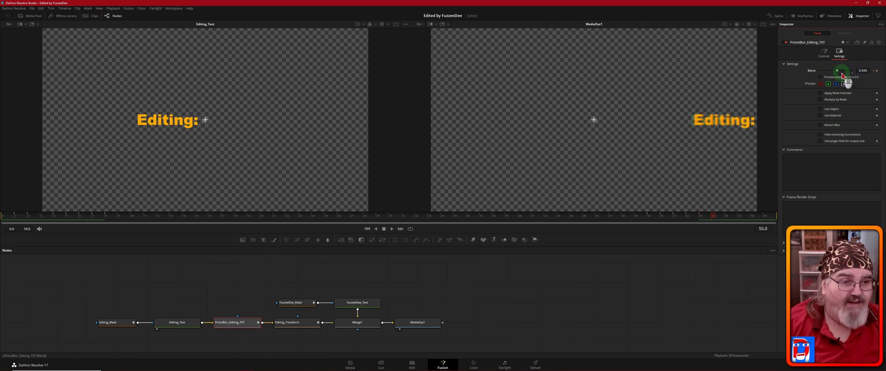
drag(838, 72, 862, 74)
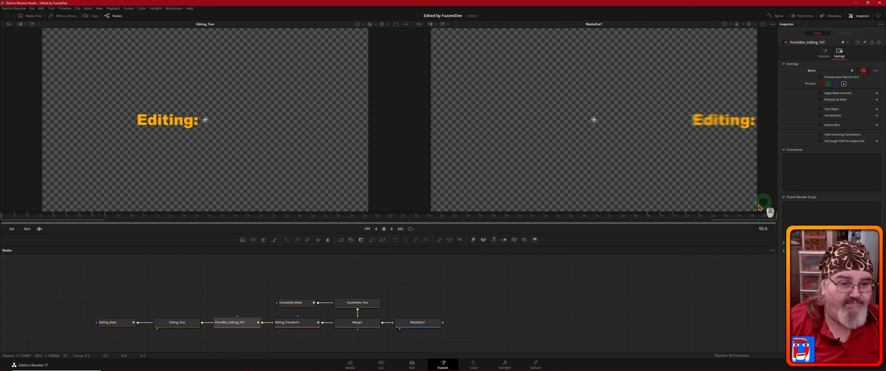
Step: Continue the Blend flicker at full strength from frame 56, and keyframe it at about 0.70 on frame 58
click(726, 218)
mouse_move(852, 72)
mouse_down()
mouse_move(825, 72)
mouse_move(864, 72)
mouse_up()
key(Right)
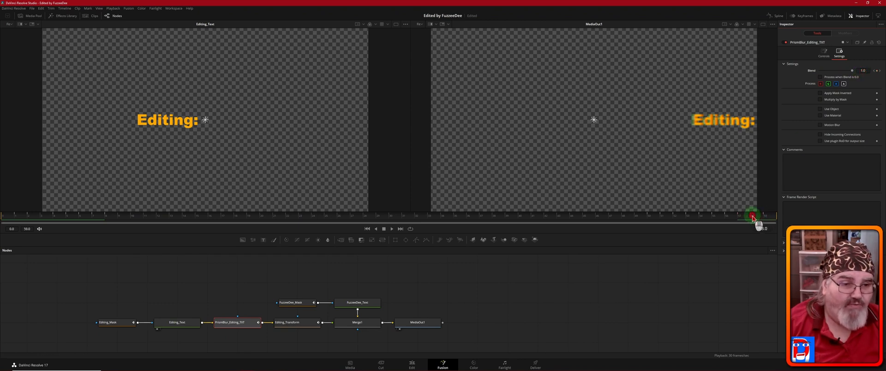
drag(852, 72, 841, 73)
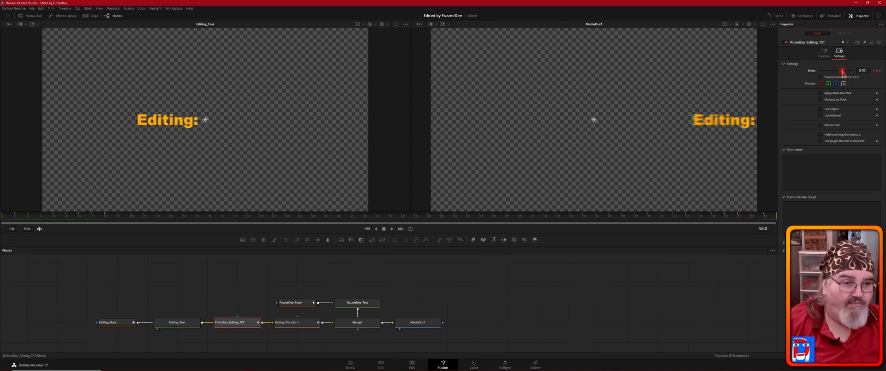
drag(843, 73, 842, 73)
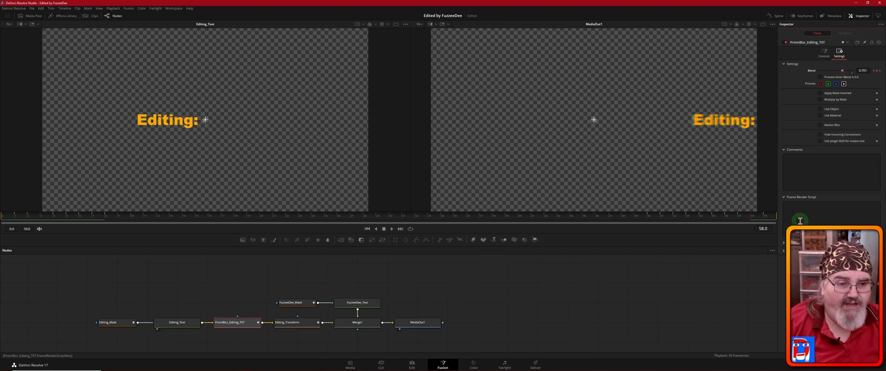
Step: Keyframe Editing_Mask's Level at 1.0 on frame 58 and 0.0 on frame 59, and play the animation from the start
click(123, 323)
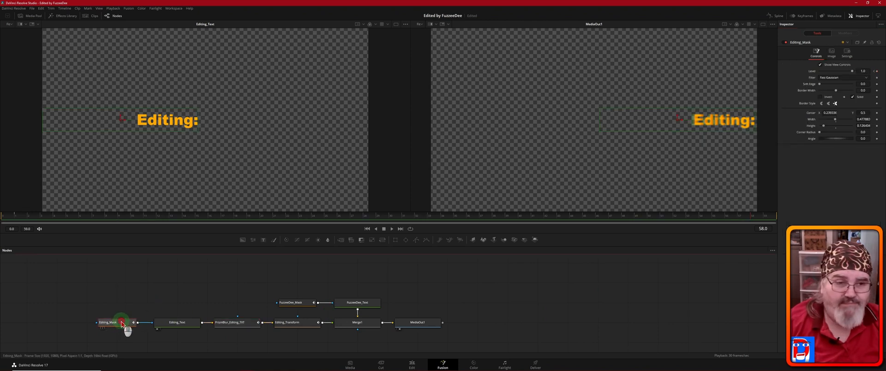
click(877, 72)
click(762, 217)
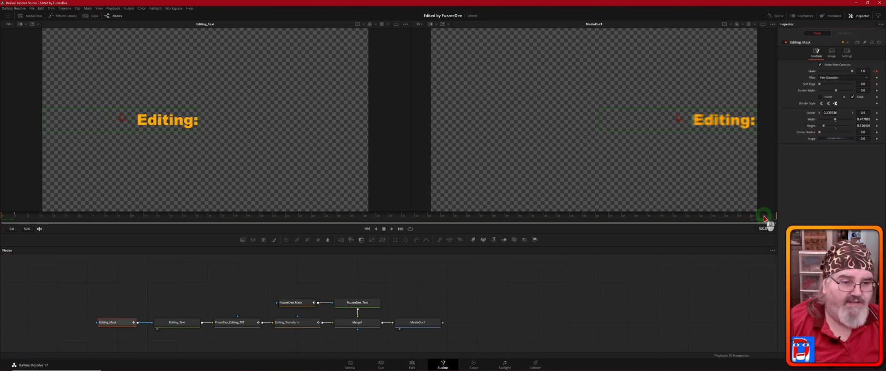
click(764, 218)
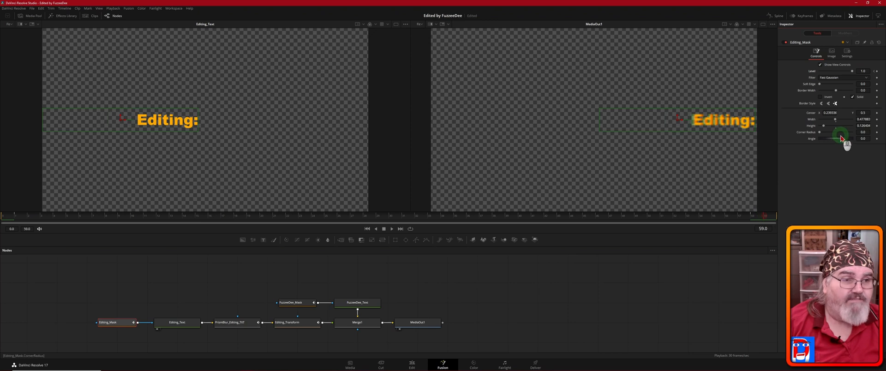
drag(852, 73, 811, 73)
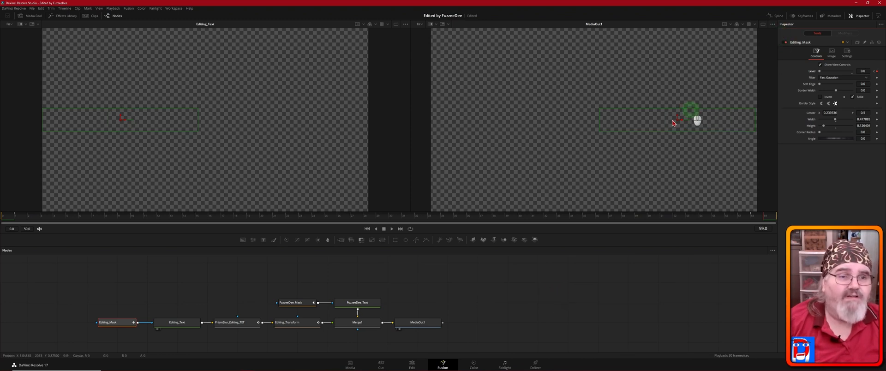
click(367, 229)
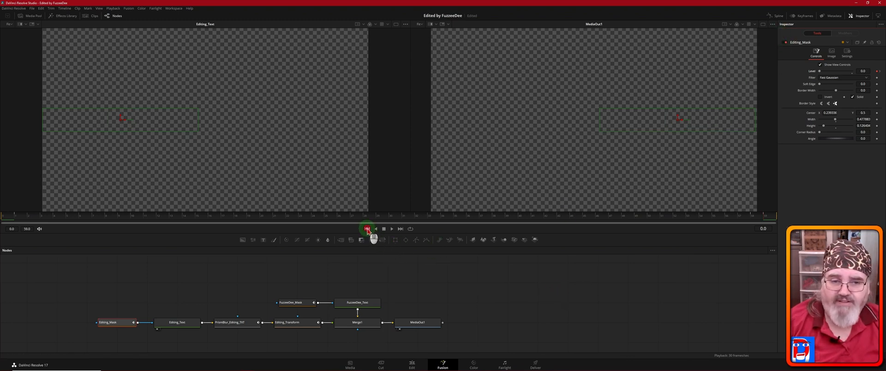
key(space)
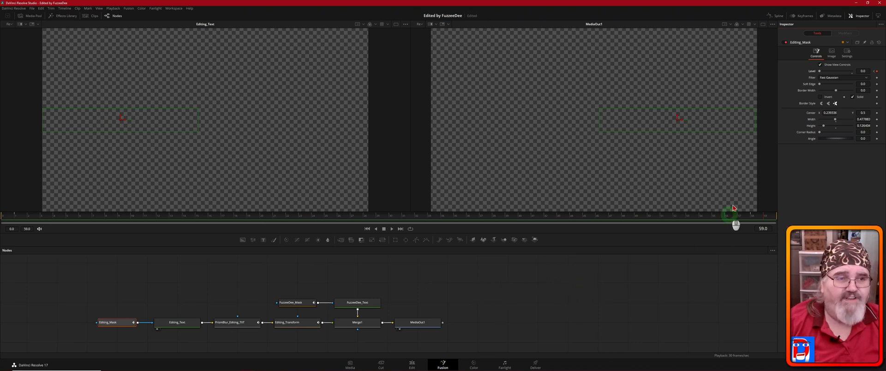
Step: Fit the spline view and flatten the last two keyframes of FuzzeeDee_Mask's Center displacement curve
click(779, 17)
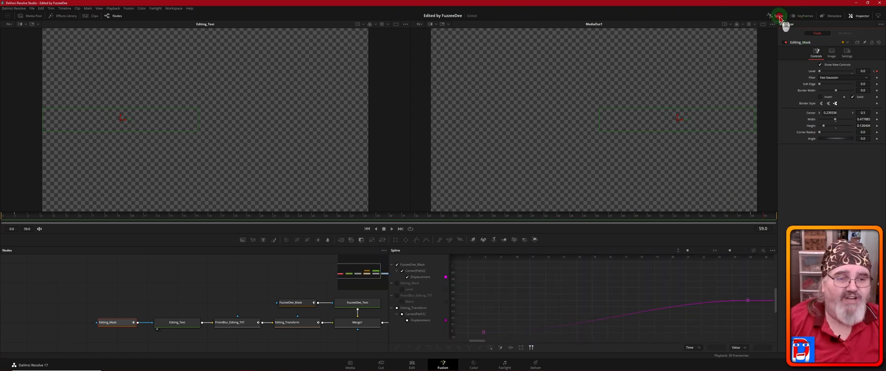
click(753, 253)
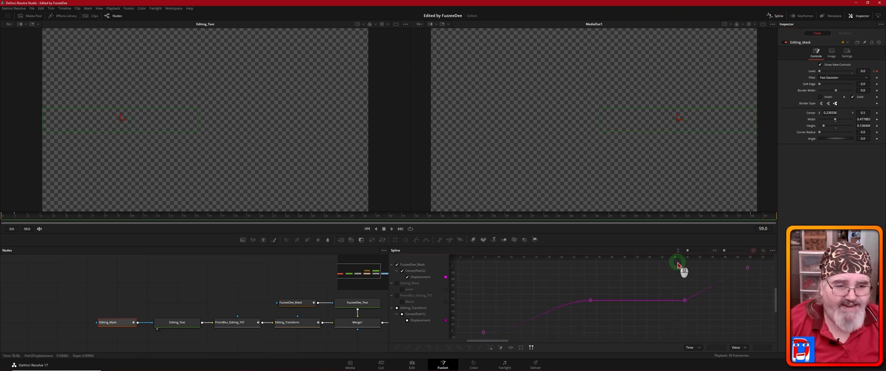
drag(678, 264, 760, 316)
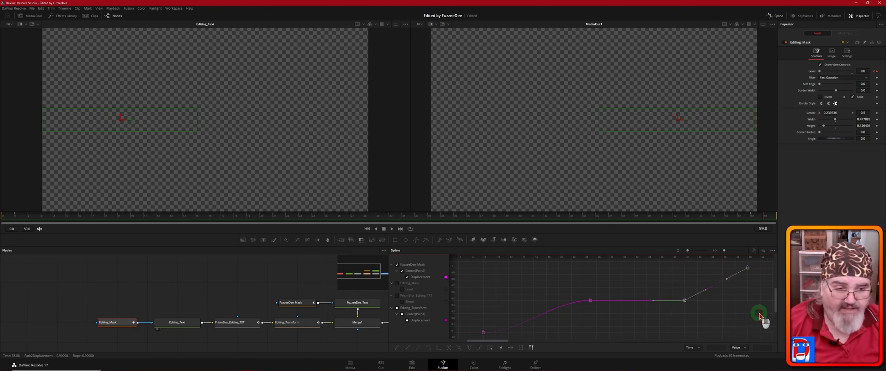
key(f)
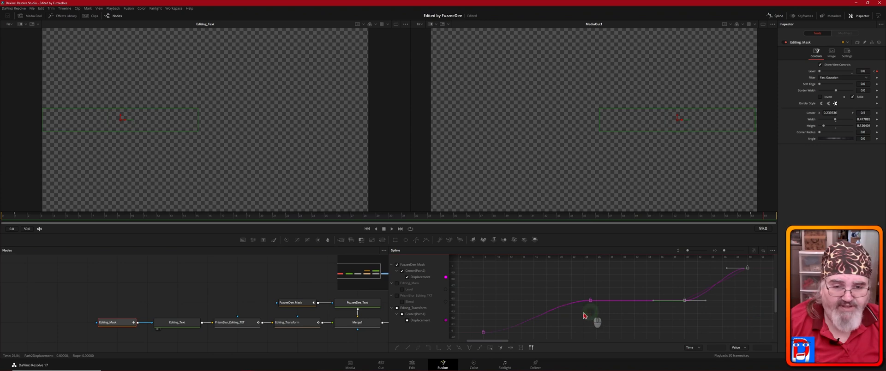
Step: Switch the spline view to Editing_Transform, flatten the last two keyframes of its displacement curve, and hide the splines
click(397, 265)
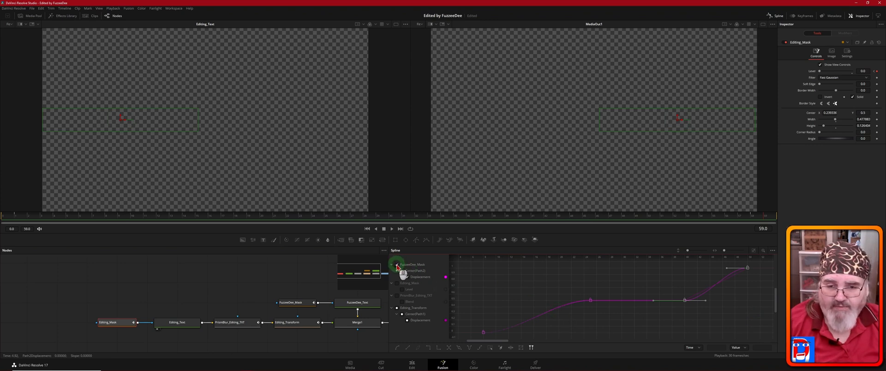
click(397, 266)
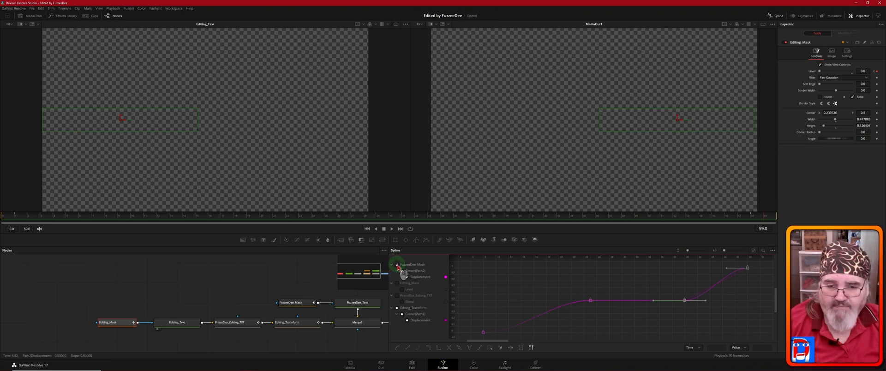
click(397, 307)
click(397, 308)
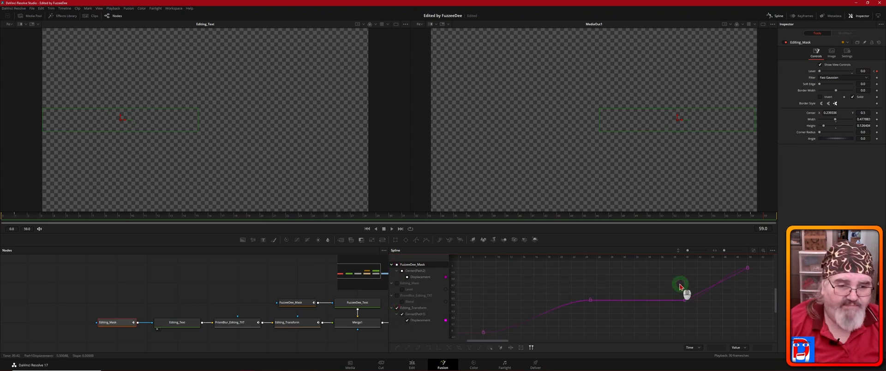
drag(674, 267, 761, 315)
key(f)
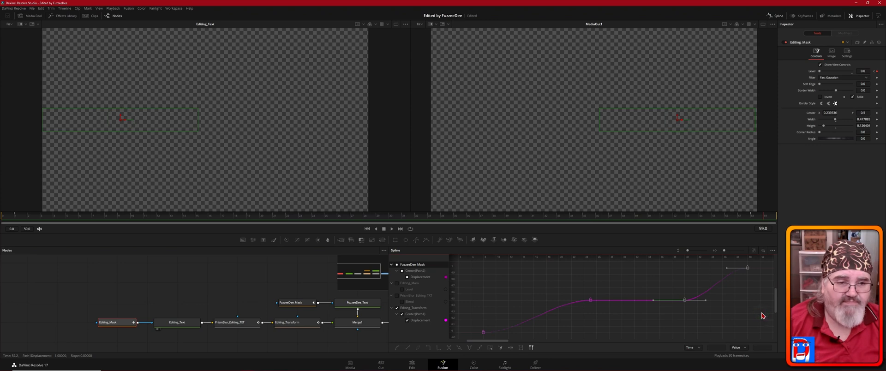
click(779, 17)
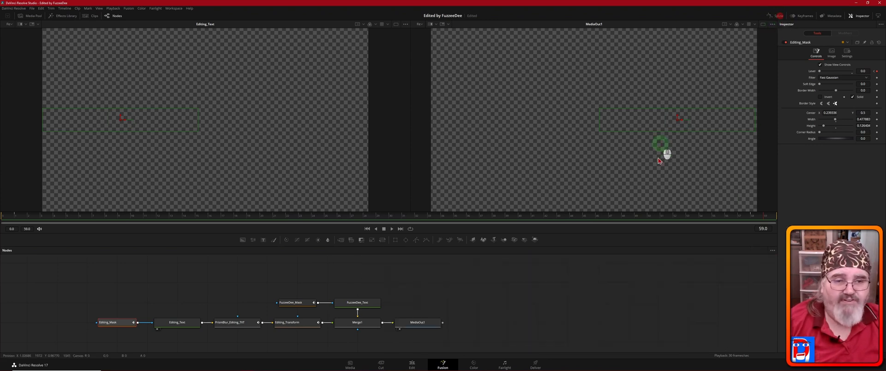
Step: Play the whole title animation from the first frame several times to check the eased closing and the blur flicker
click(367, 229)
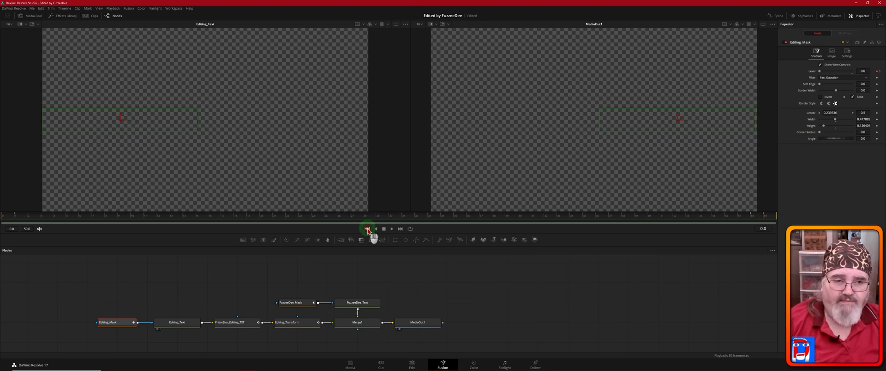
key(space)
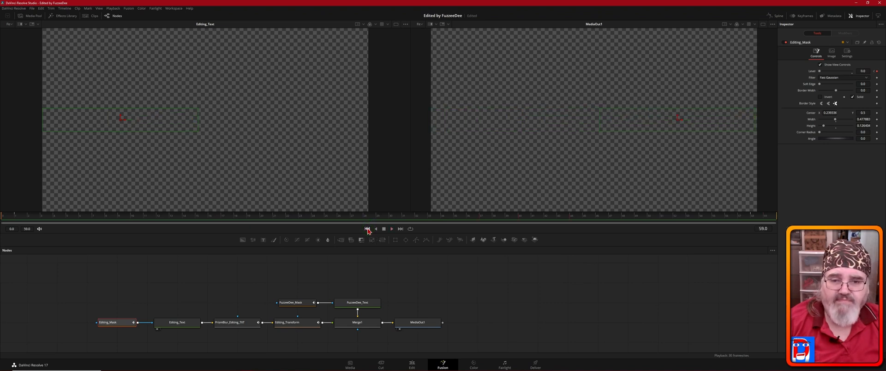
click(367, 229)
key(space)
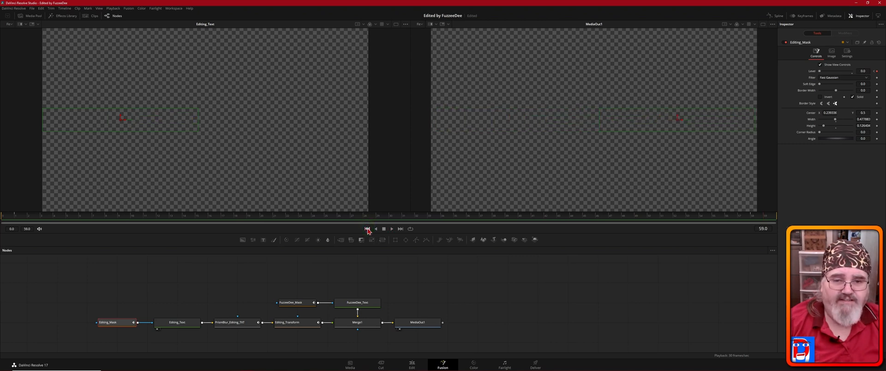
click(367, 229)
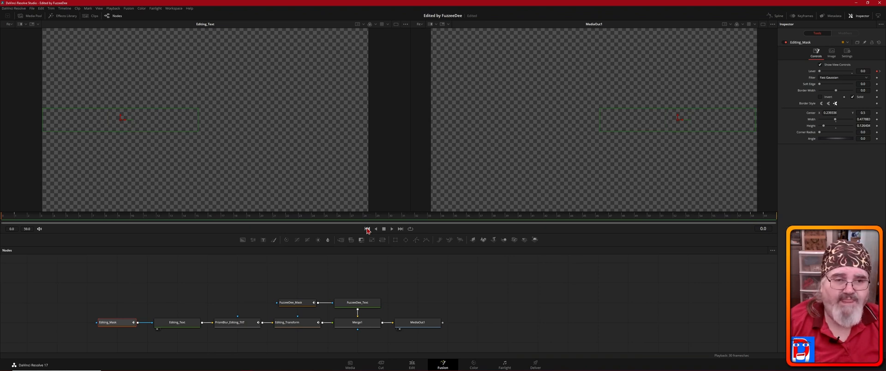
key(space)
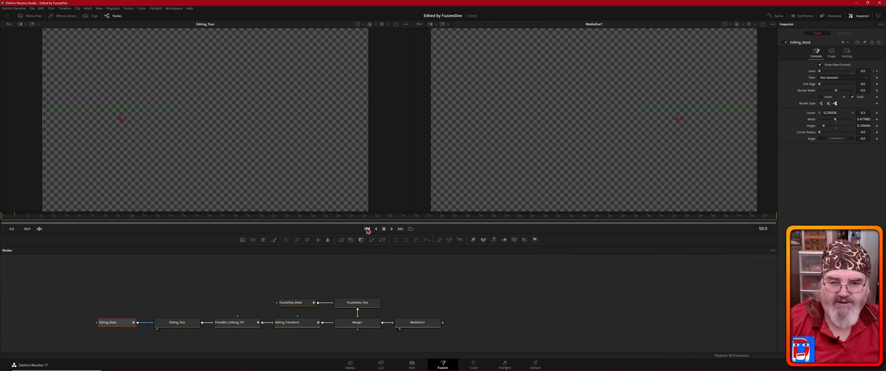
click(367, 229)
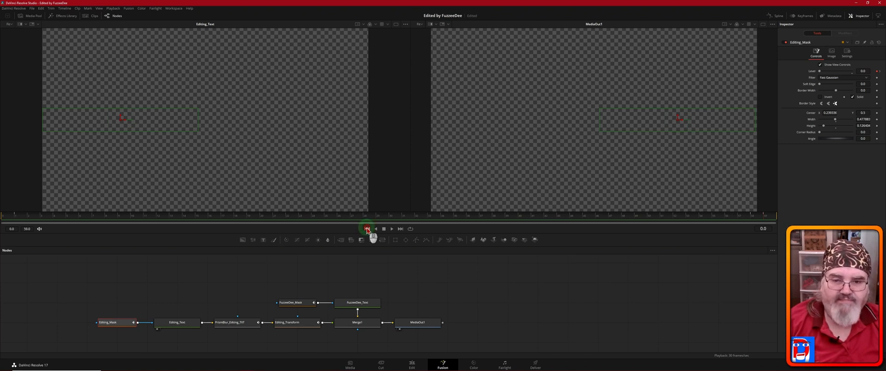
key(space)
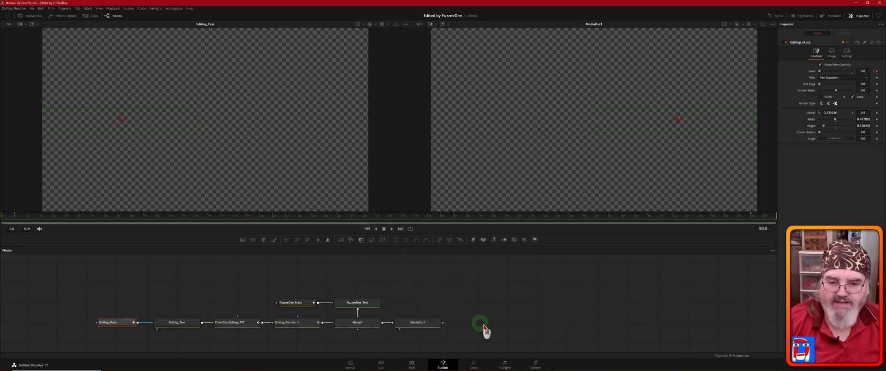
Step: Move MediaOut1 further away from Merge1 and add a Keyframe Stretcher node to the composition
drag(412, 324, 502, 324)
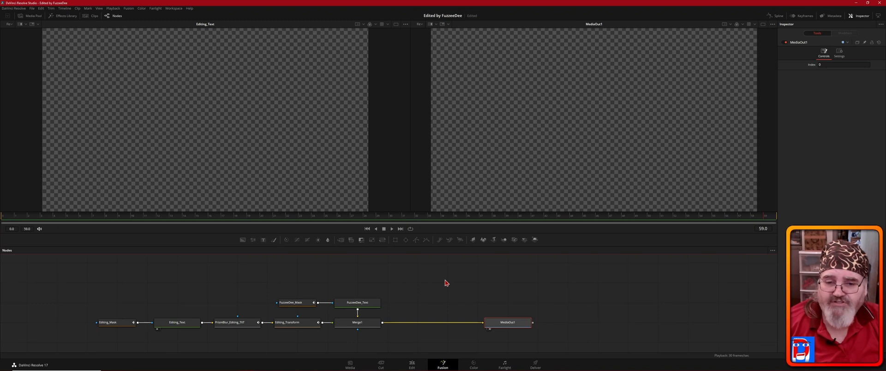
key(shift+space)
text(pris)
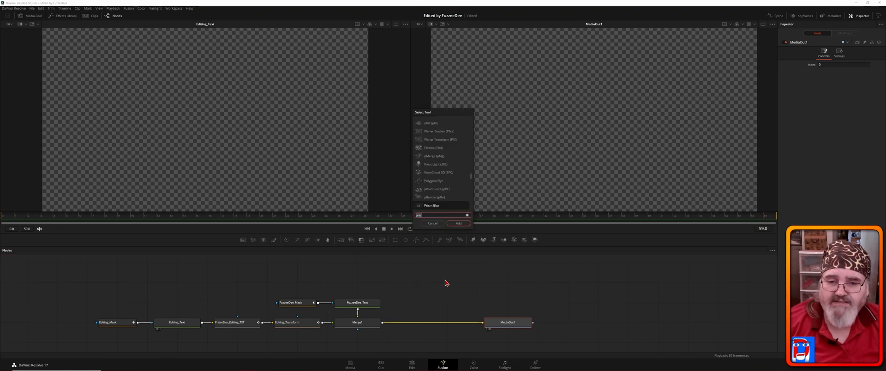
click(461, 264)
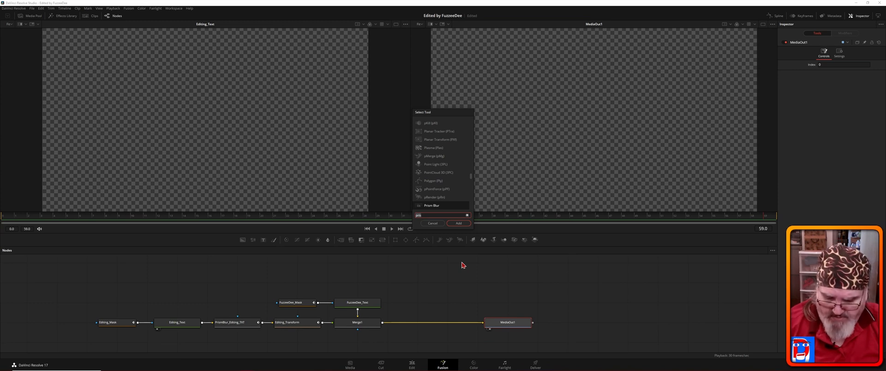
key(BackSpace)
key(BackSpace)
key(BackSpace)
key(BackSpace)
text(key)
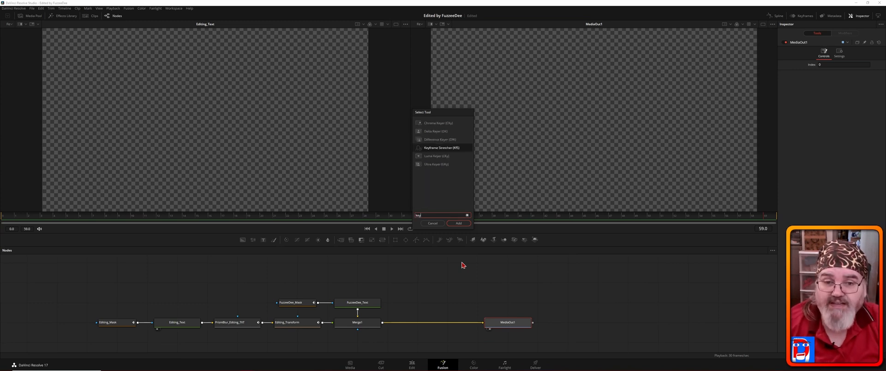
click(451, 148)
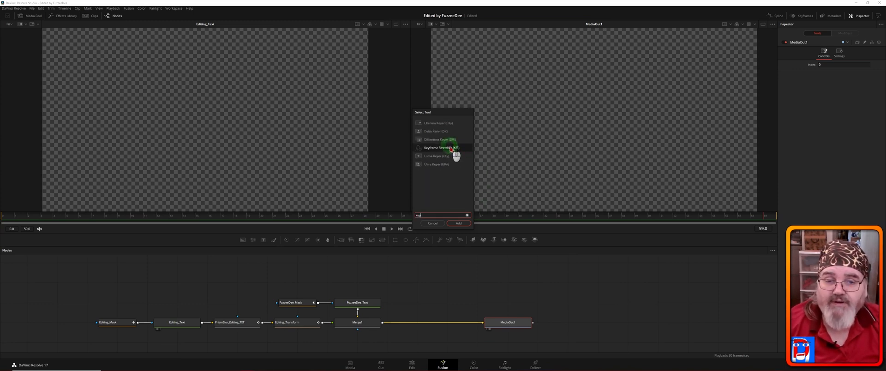
click(460, 224)
Step: Disconnect the Keyframe Stretcher from MediaOut1's output, insert it between Merge1 and MediaOut1, and bring MediaOut1 closer
click(574, 324)
click(540, 323)
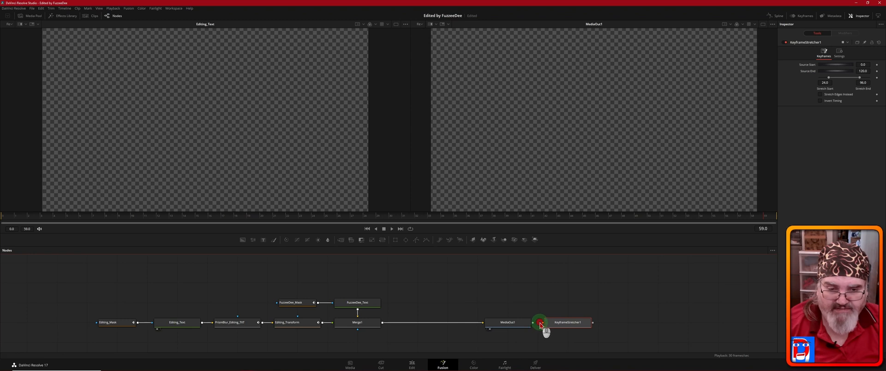
drag(568, 325, 430, 327)
key(shift)
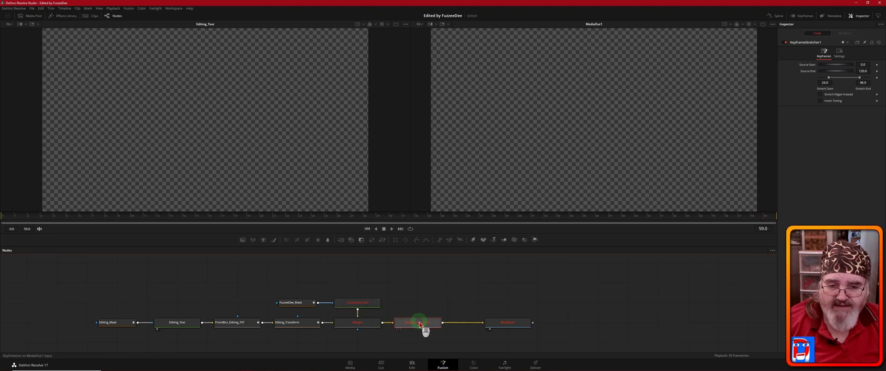
drag(506, 330, 483, 328)
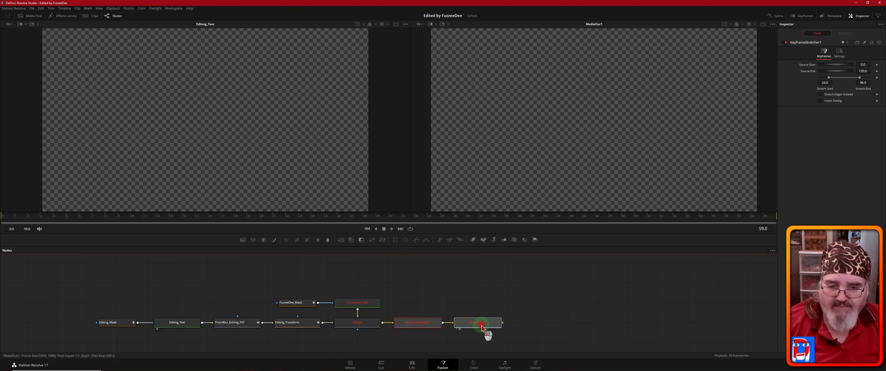
Step: Set the Keyframe Stretcher's Source End to 59
click(419, 326)
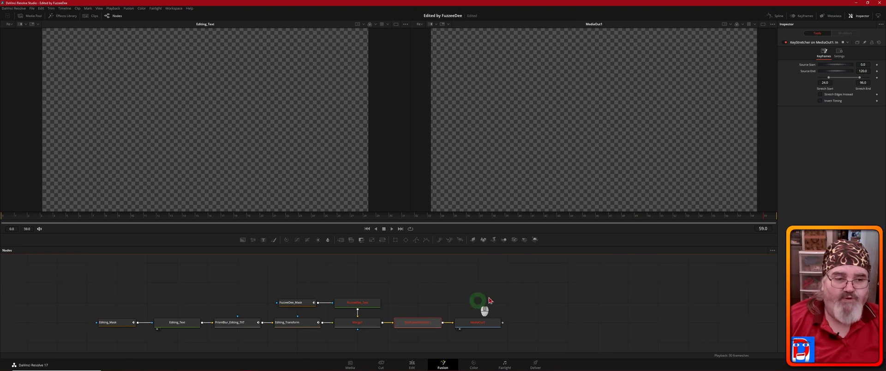
click(868, 72)
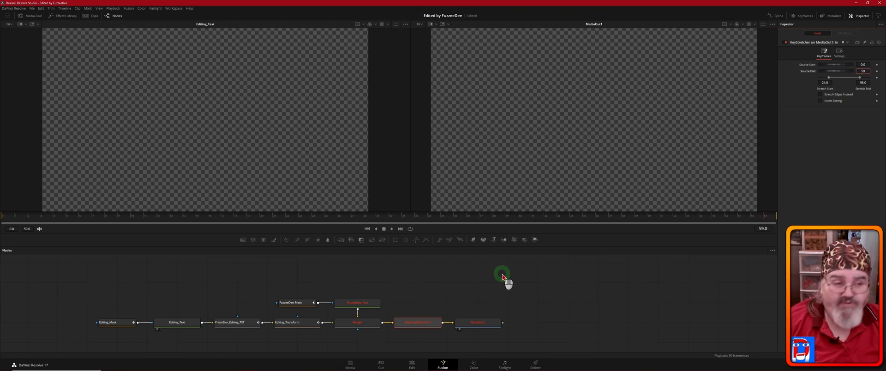
key(Tab)
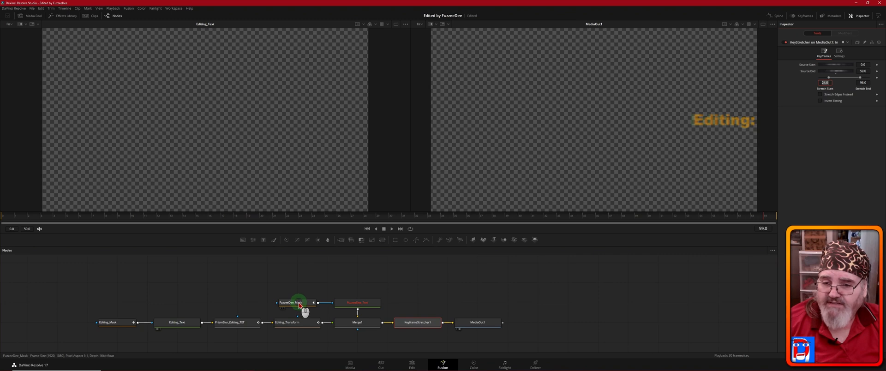
Step: Check FuzzeeDee_Mask's keyframe positions and set the Keyframe Stretcher's Stretch Start to 26 and Stretch End to 39
mouse_move(299, 305)
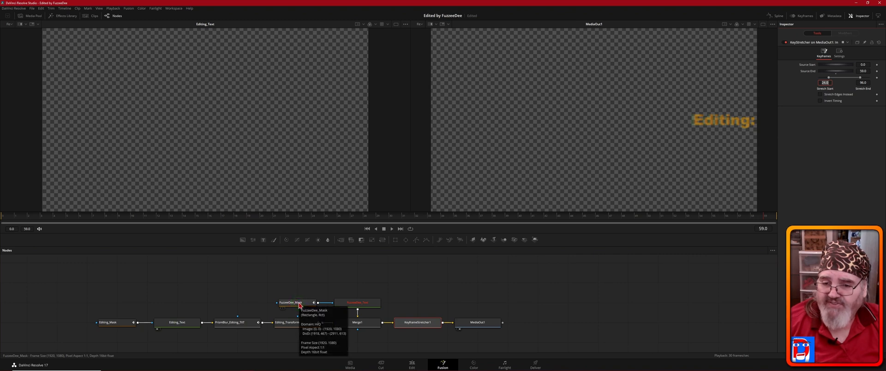
click(299, 305)
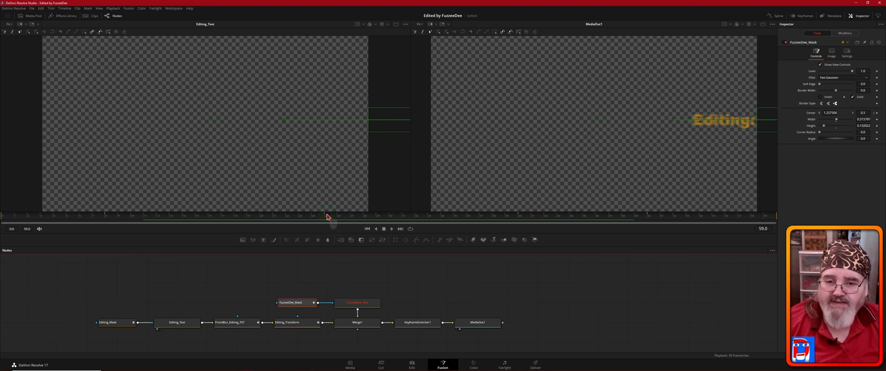
click(337, 215)
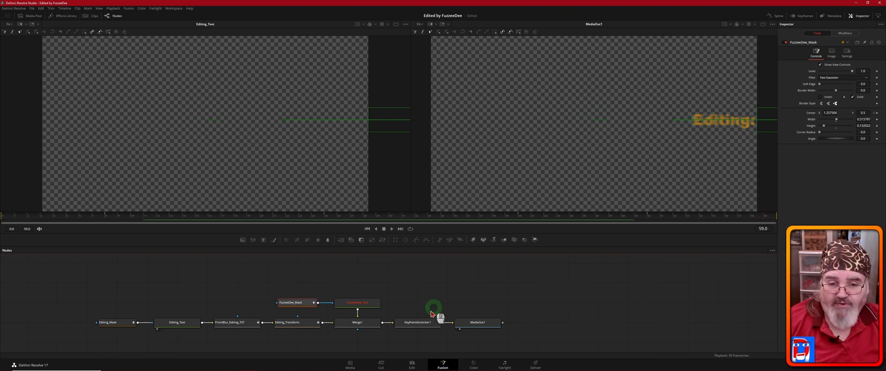
click(419, 324)
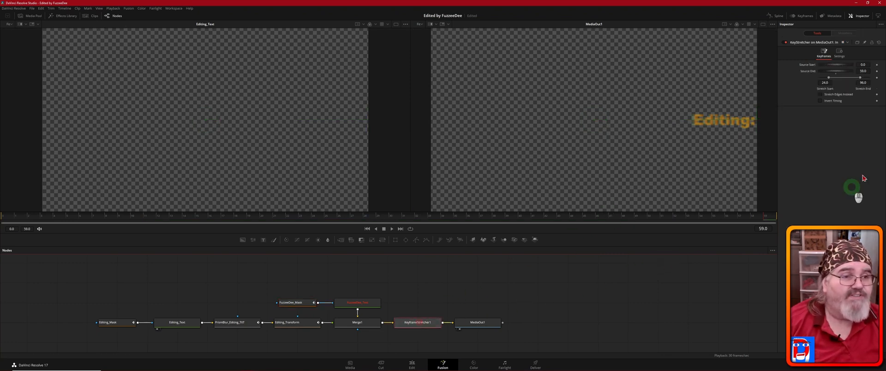
click(825, 83)
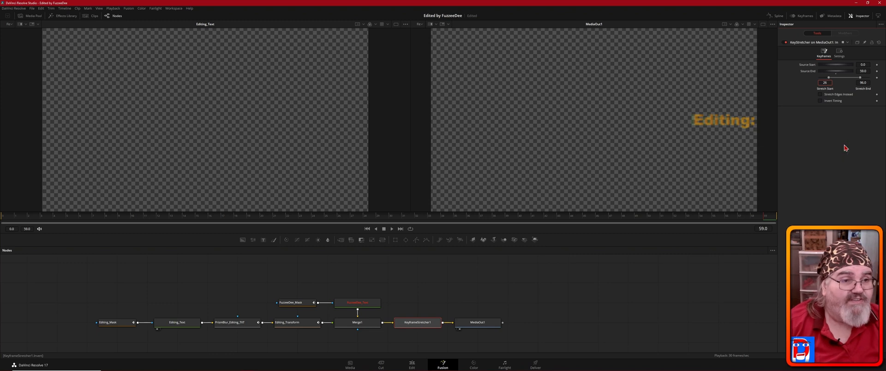
click(863, 83)
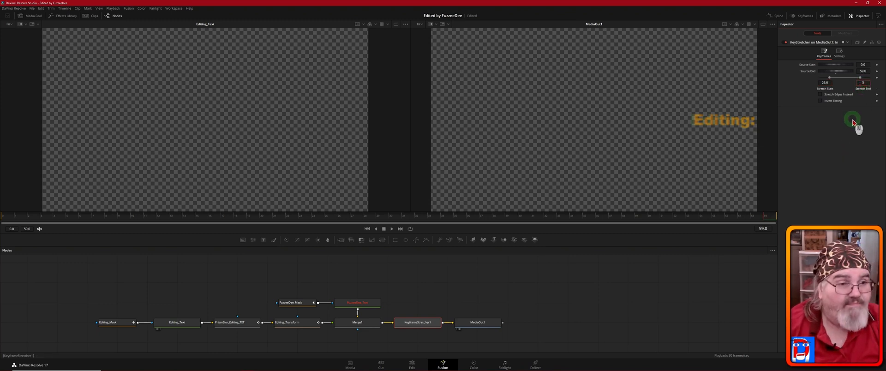
key(Tab)
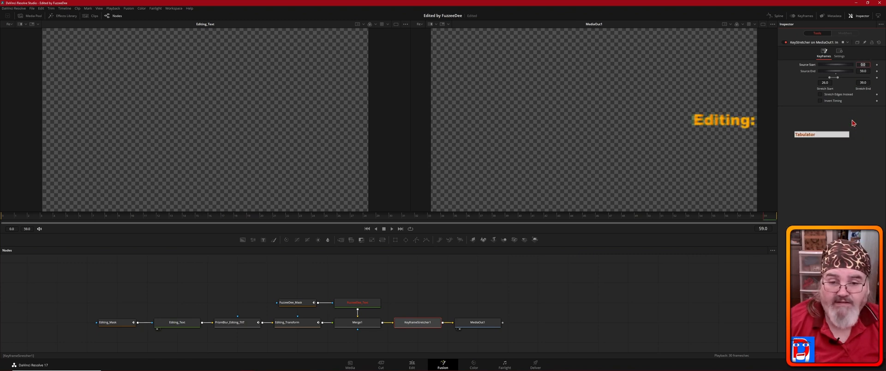
Step: Set the Keyframe Stretcher's Source End to 60
click(842, 185)
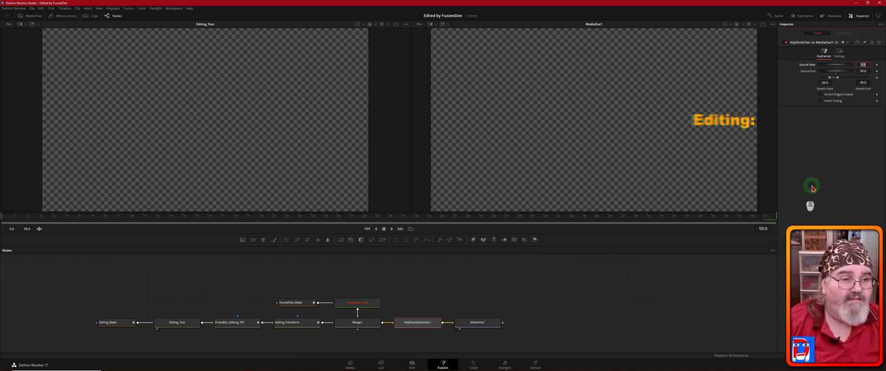
double_click(865, 71)
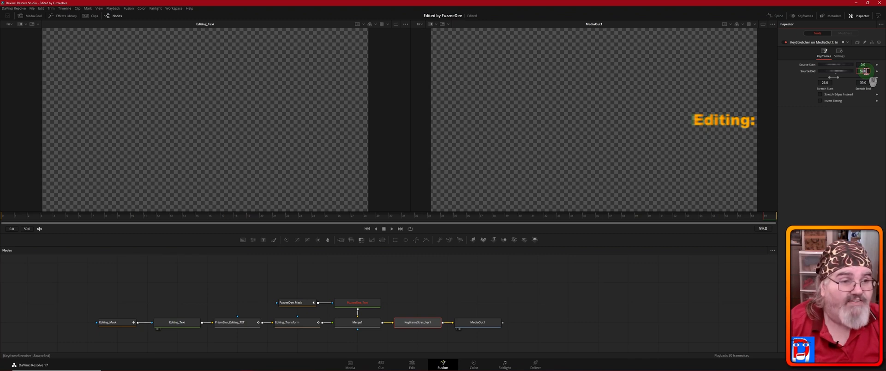
key(Tab)
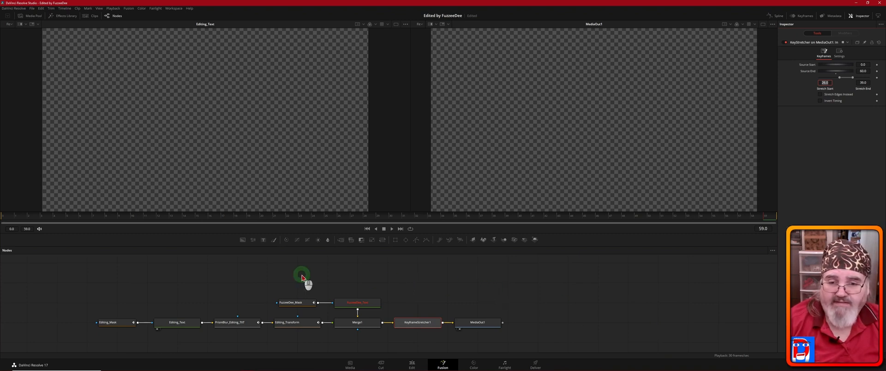
Step: Play the composition twice from the first frame to check the title's opening and closing with the Keyframe Stretcher
click(367, 229)
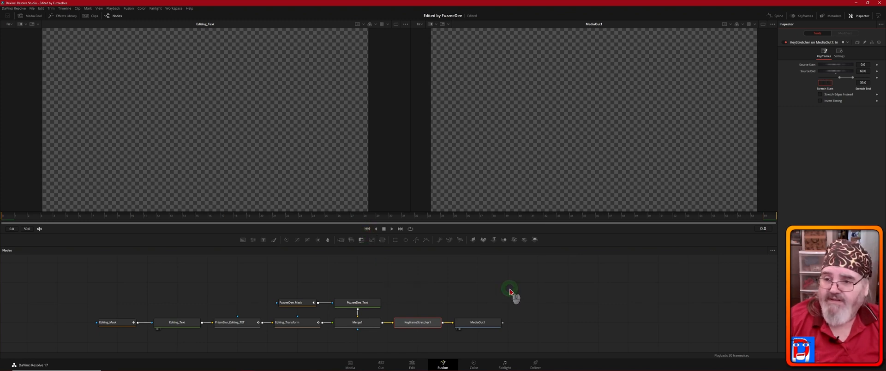
click(441, 284)
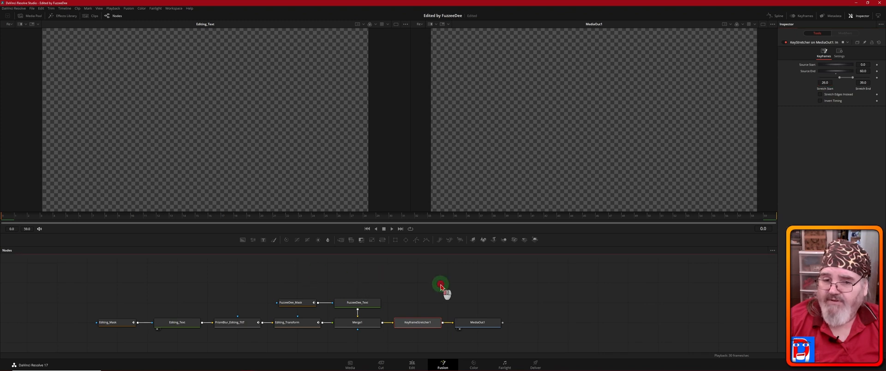
key(space)
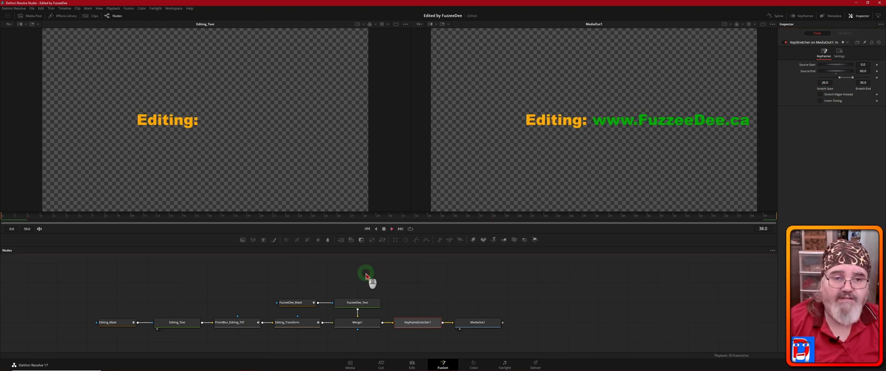
click(367, 229)
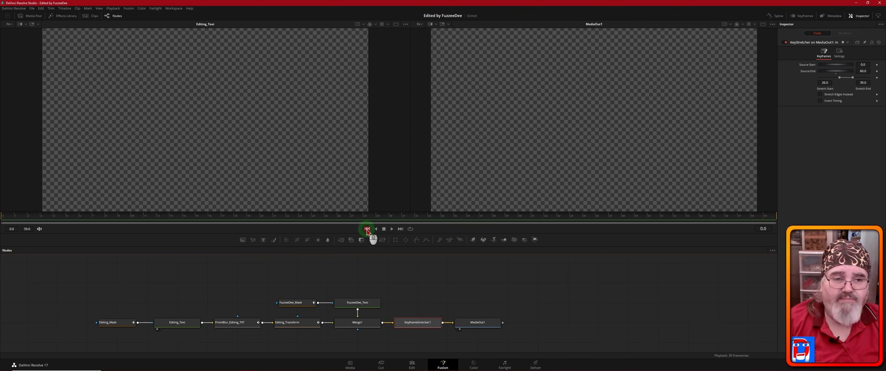
key(space)
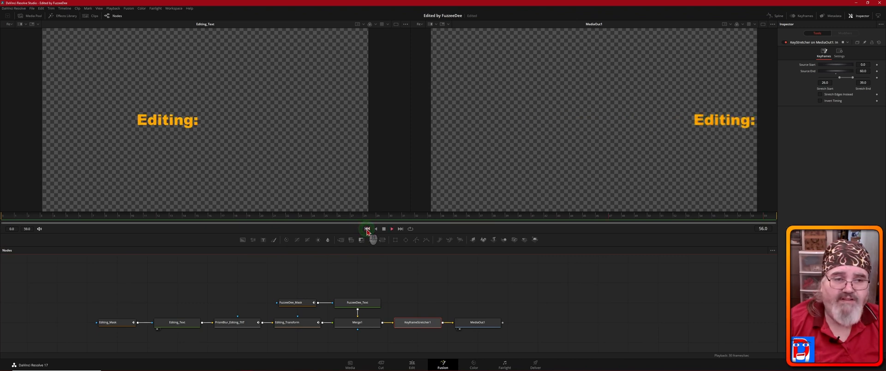
click(509, 291)
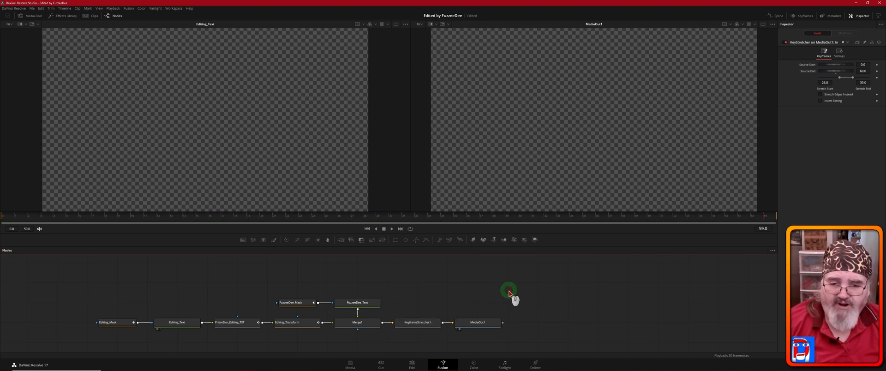
click(558, 326)
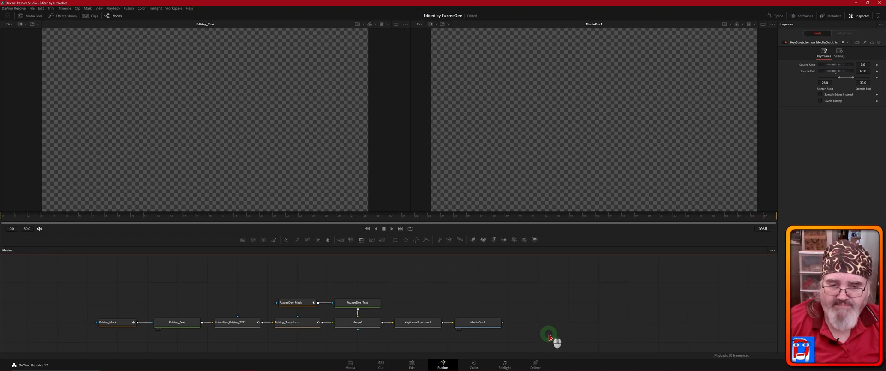
Step: Switch to the Edit page and play the second Fusion Composition clip twice from its start to check the title
click(413, 365)
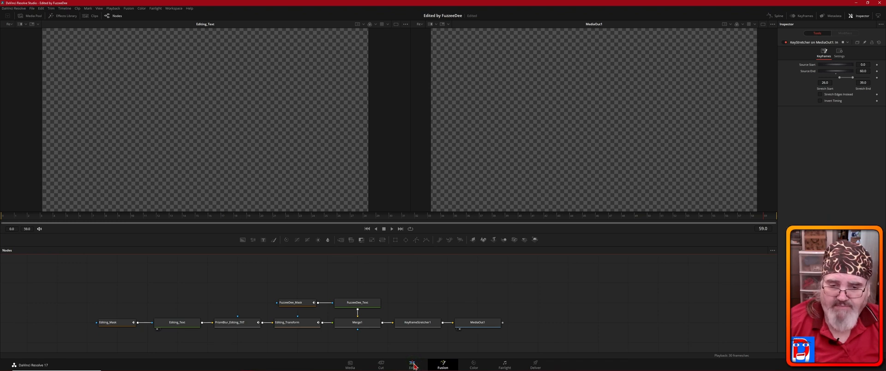
click(413, 366)
click(495, 283)
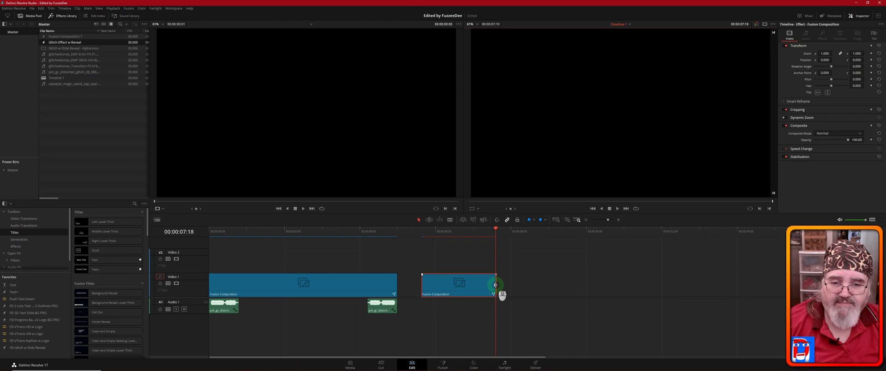
click(421, 230)
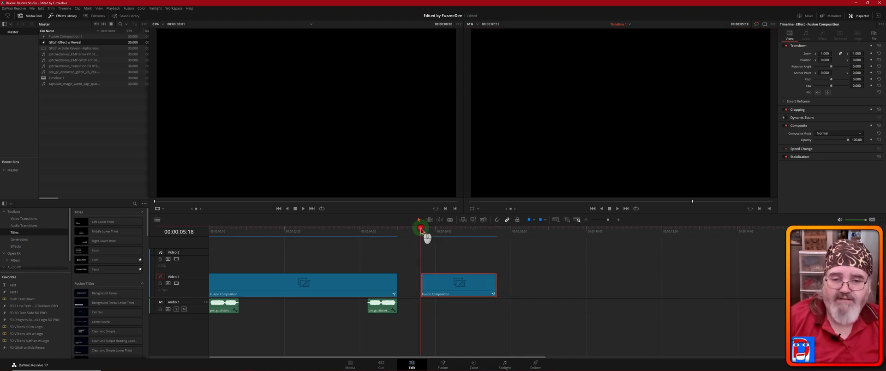
key(space)
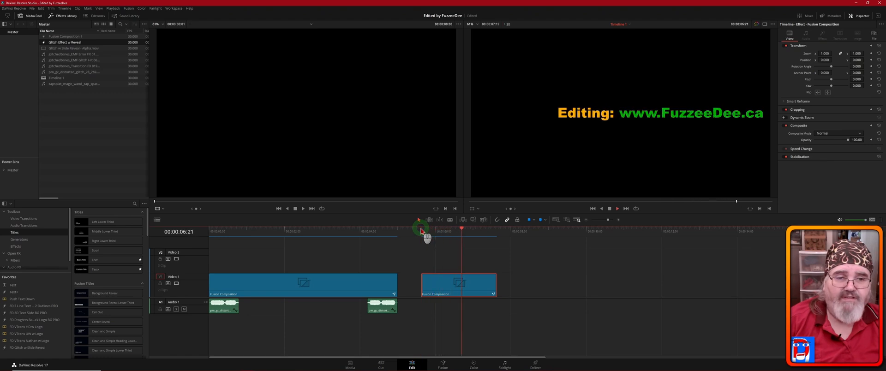
click(417, 232)
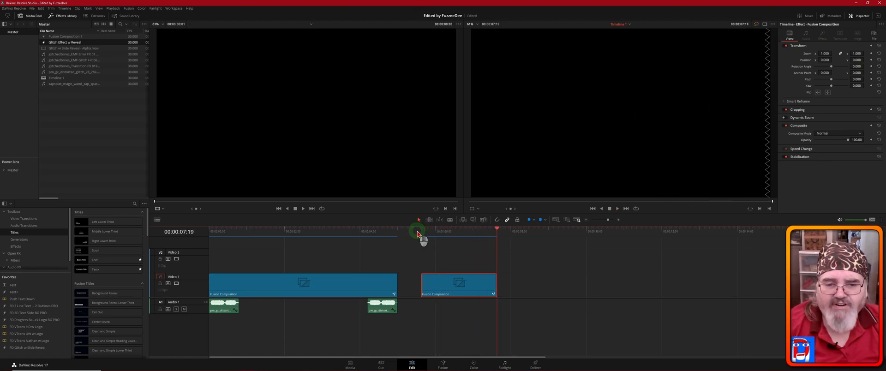
click(417, 232)
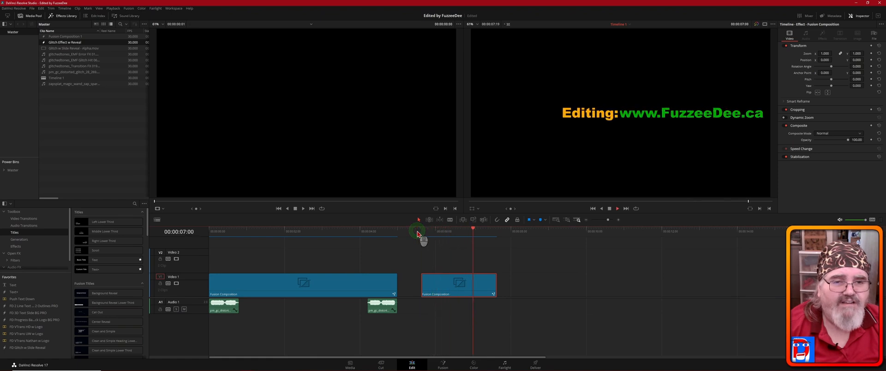
click(498, 241)
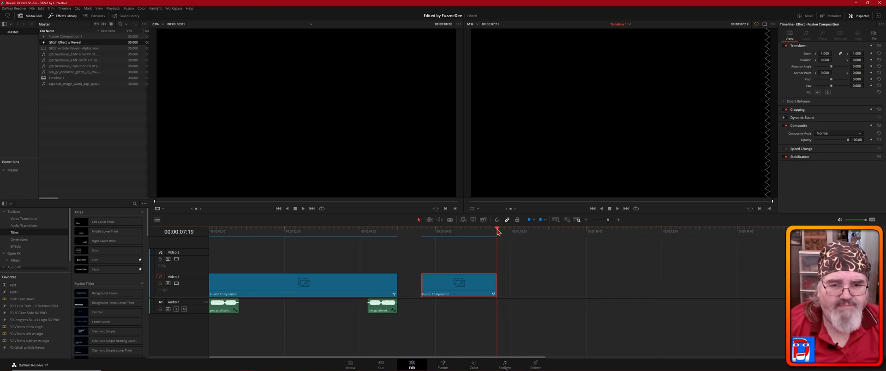
Step: Extend the end of the second Fusion Composition clip to about 00:00:11:19 and play it from just before its start
click(496, 286)
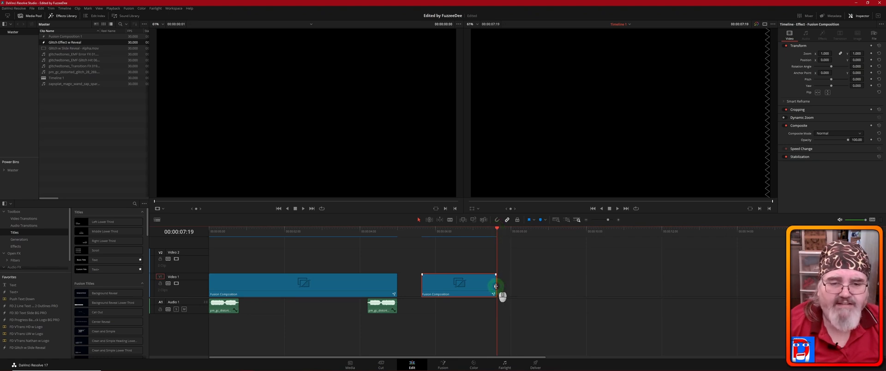
drag(496, 286, 649, 288)
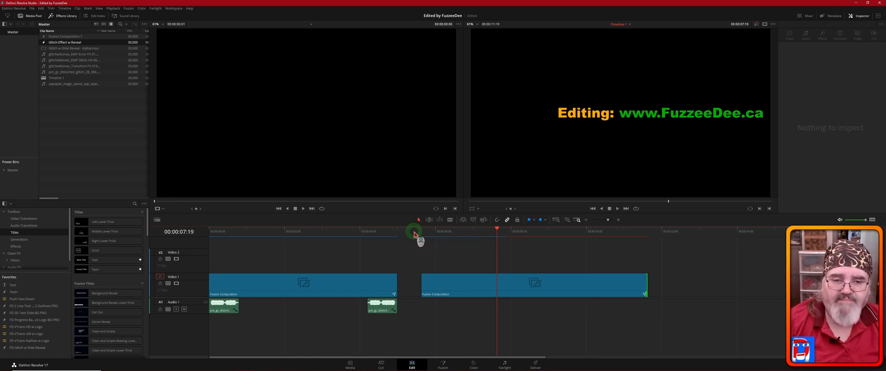
click(415, 234)
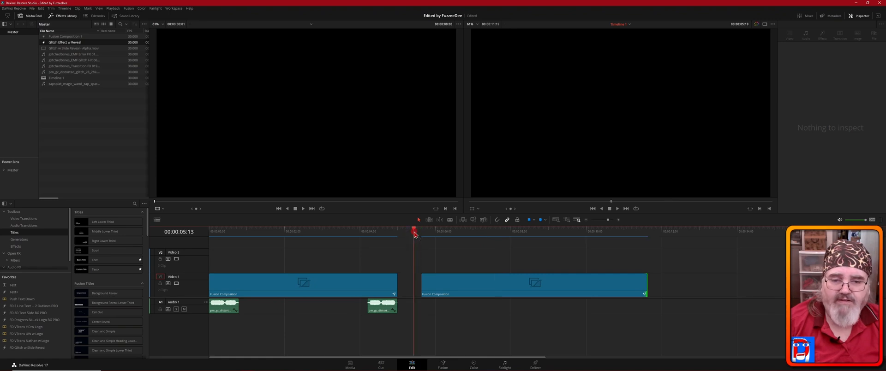
key(space)
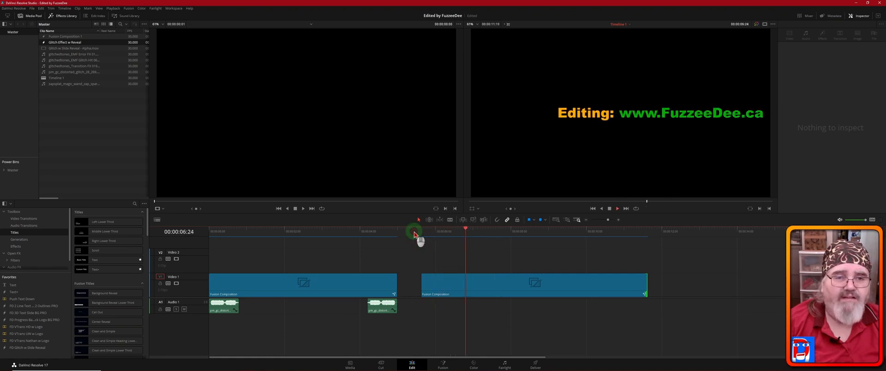
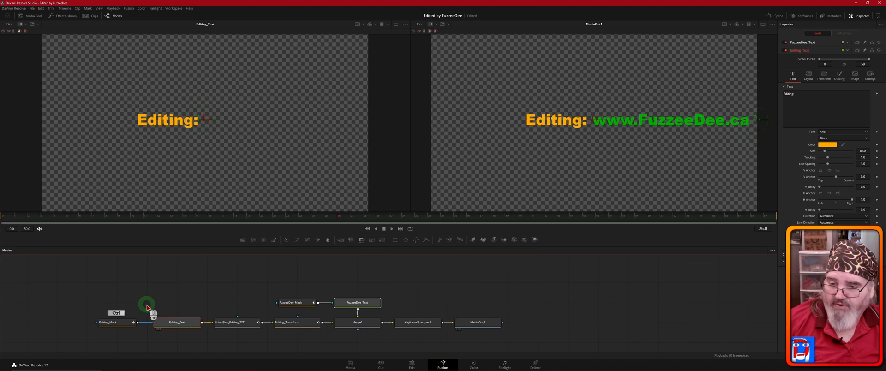
ctrl+click(116, 323)
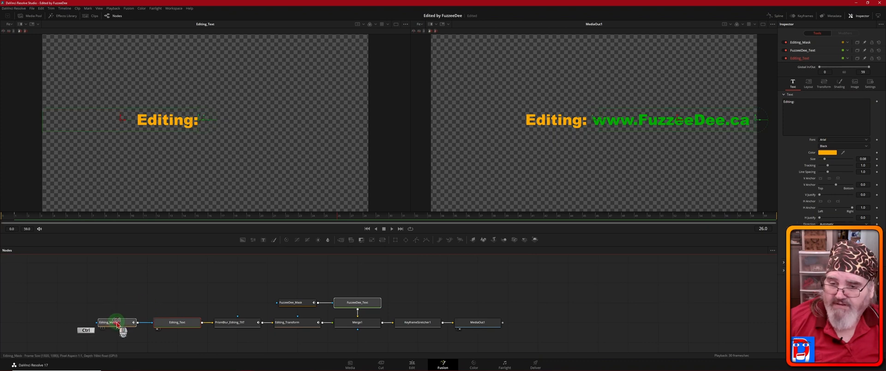
ctrl+click(295, 304)
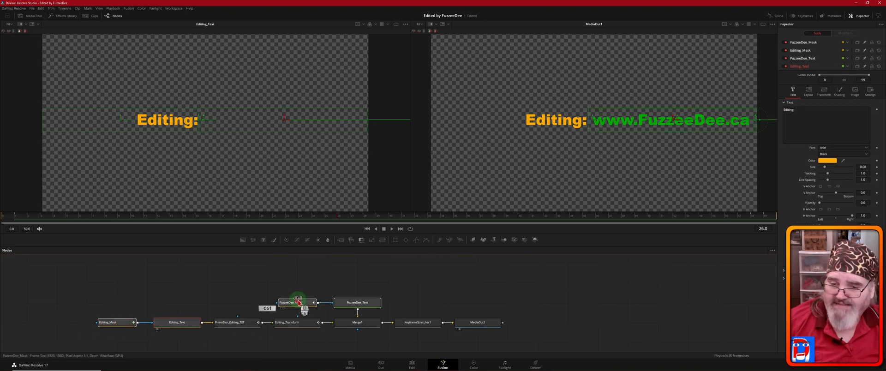
ctrl+click(250, 322)
ctrl+click(298, 322)
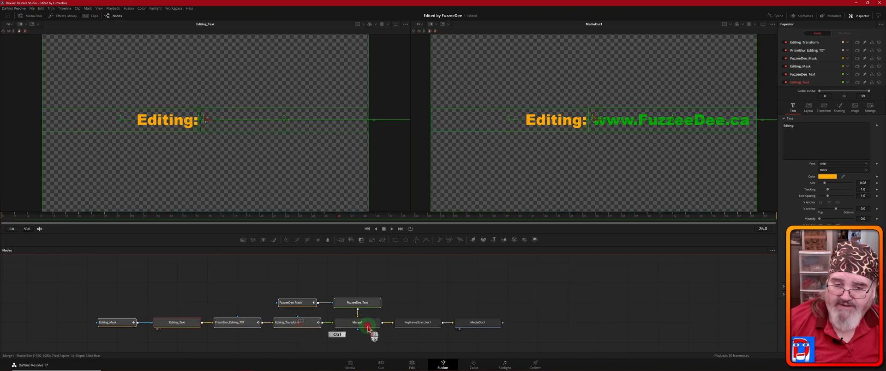
ctrl+click(359, 323)
ctrl+click(427, 323)
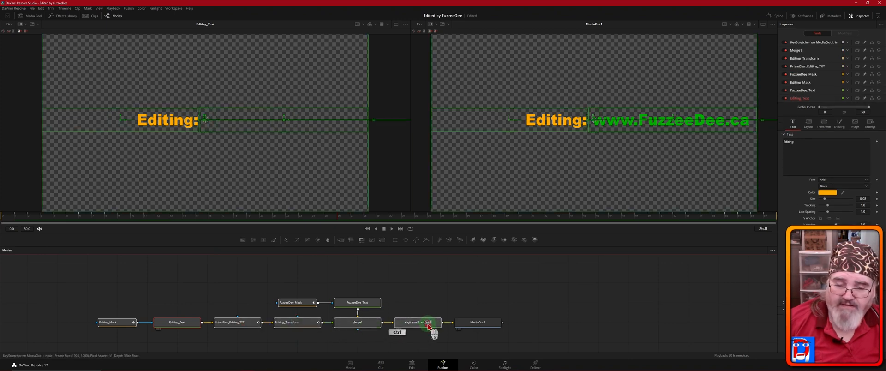
click(594, 322)
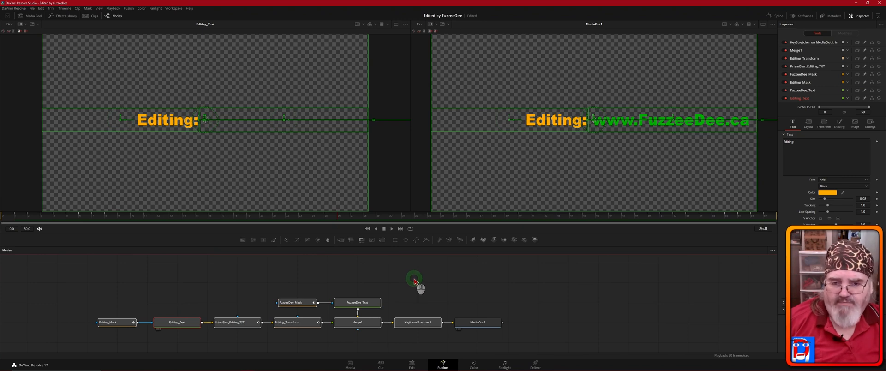
mouse_move(425, 325)
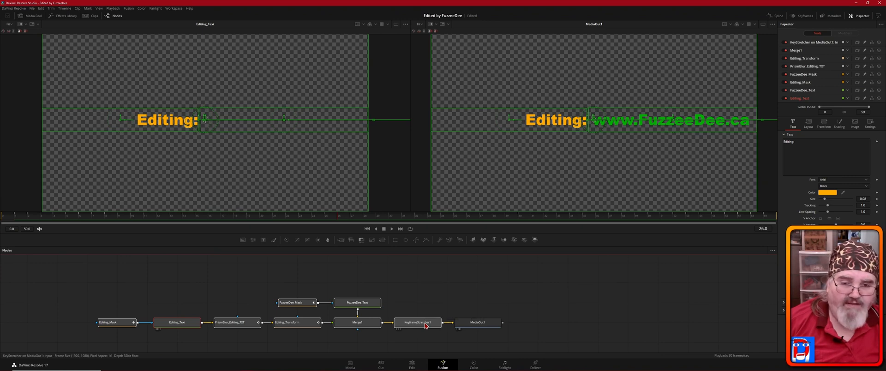
click(424, 326)
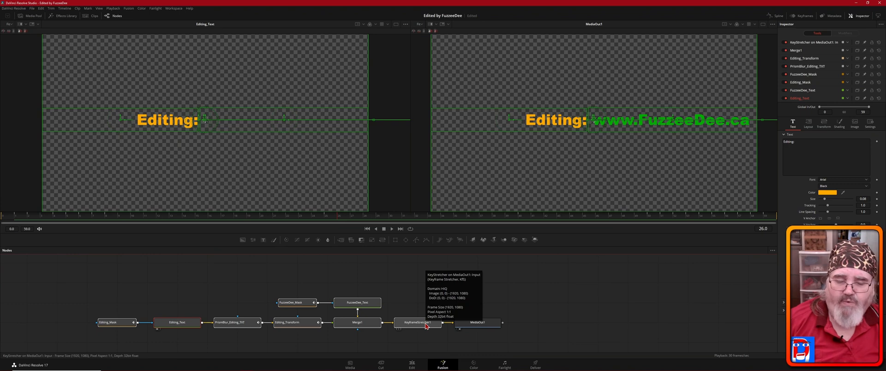
click(406, 282)
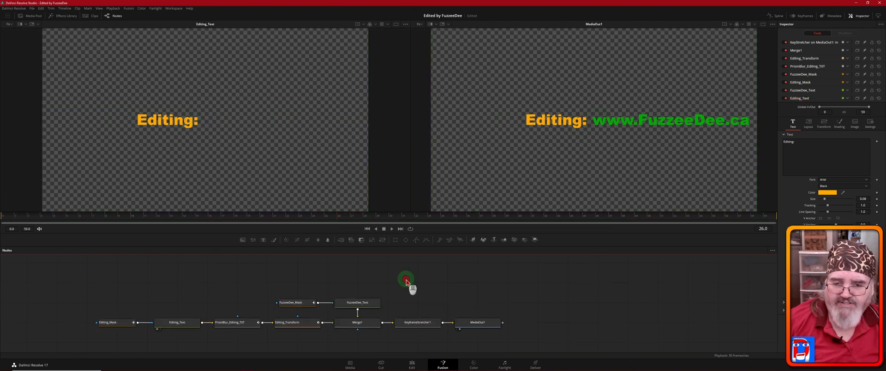
Step: Add the comment "FuzzeeDee Productions" to the Merge1 node's settings
click(366, 323)
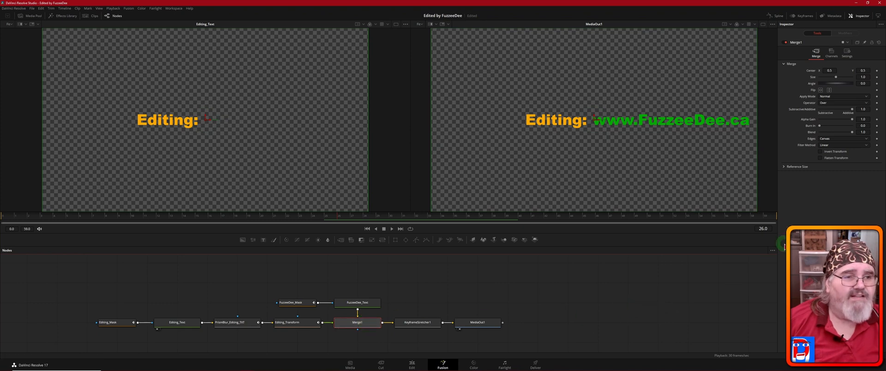
click(847, 53)
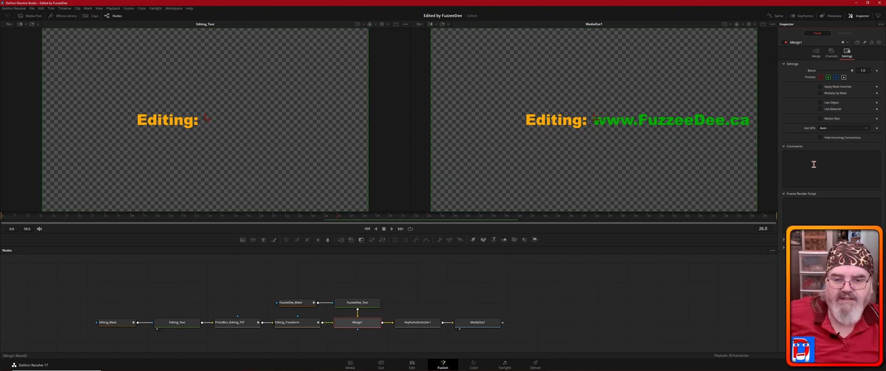
click(801, 159)
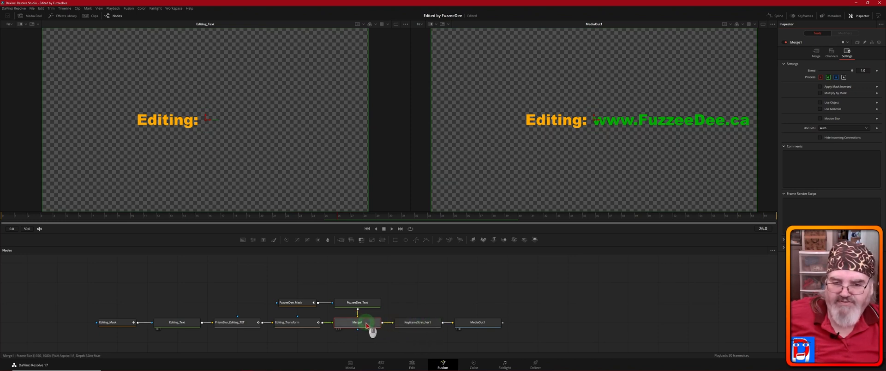
mouse_move(367, 326)
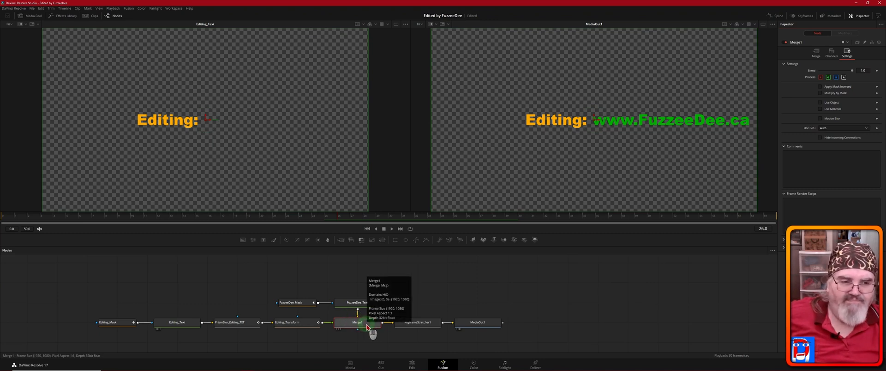
drag(359, 328, 764, 212)
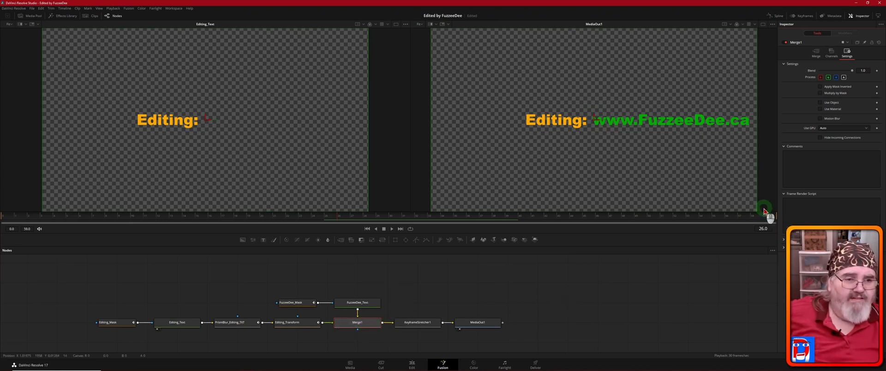
click(808, 159)
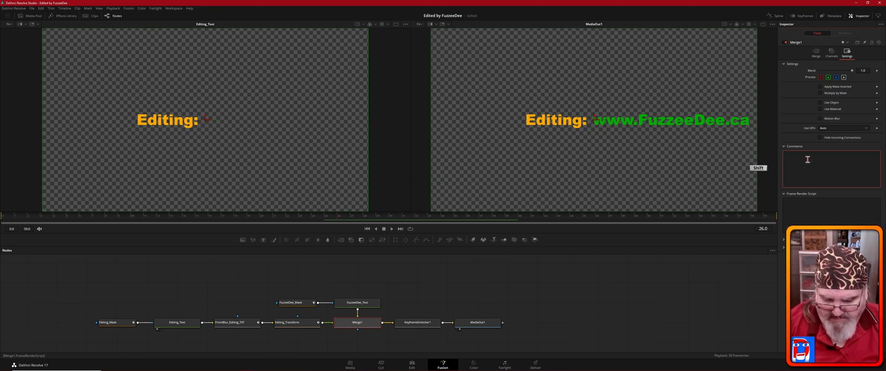
text(Fuzzee)
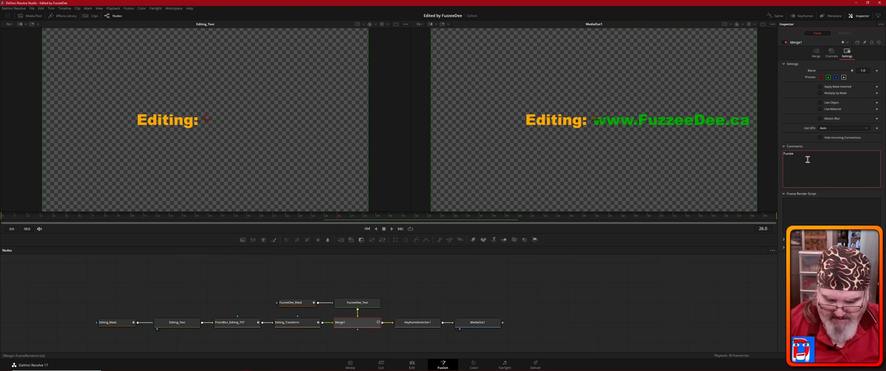
text(Dee Productions)
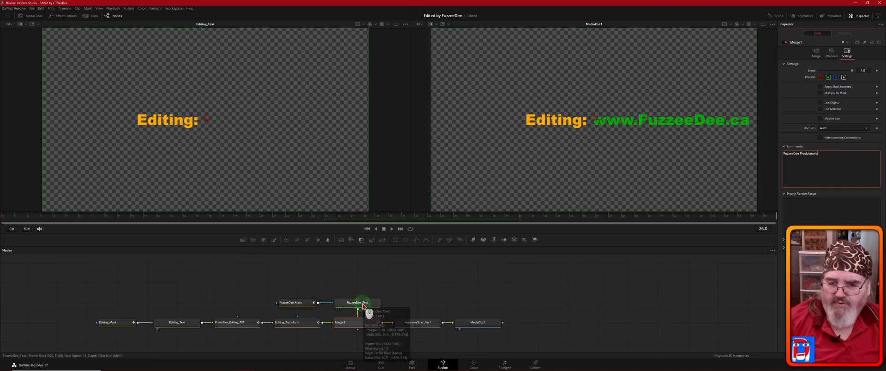
Step: Select the nodes in this order: Editing_Text, FuzzeeDee_Text, Editing_Mask, FuzzeeDee_Mask, PrismBlur_Editing_TXT, Editing_Transform, Merge1 and KeyframeStretcher1
click(192, 325)
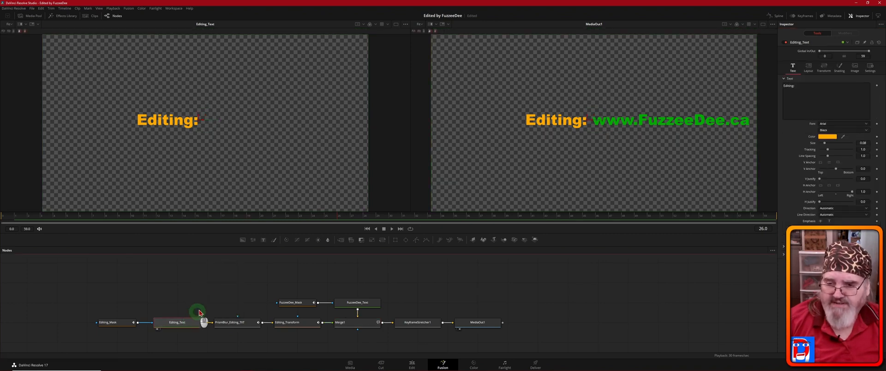
click(206, 284)
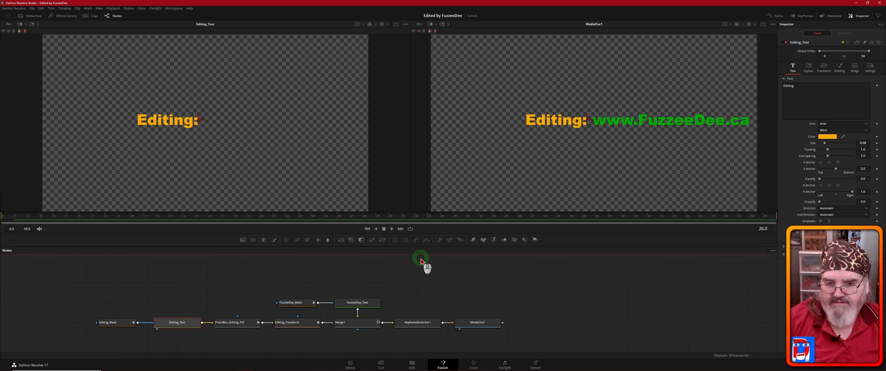
ctrl+click(366, 303)
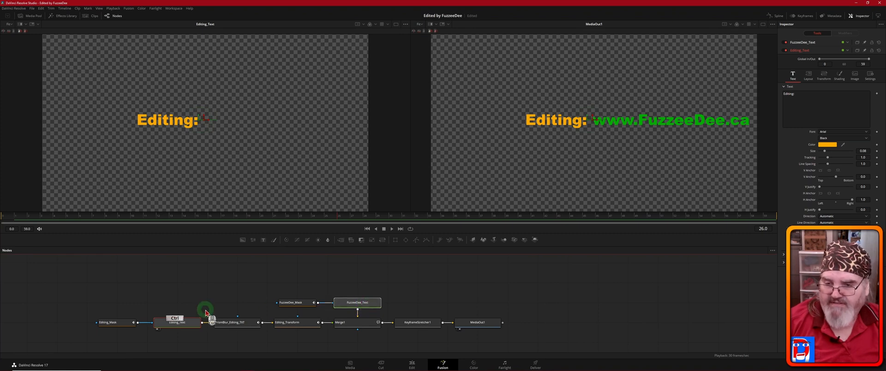
ctrl+click(116, 323)
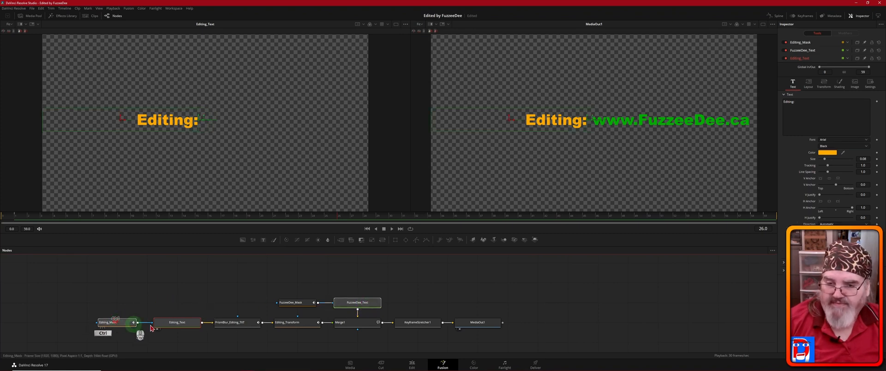
ctrl+click(296, 303)
ctrl+click(241, 324)
ctrl+click(307, 322)
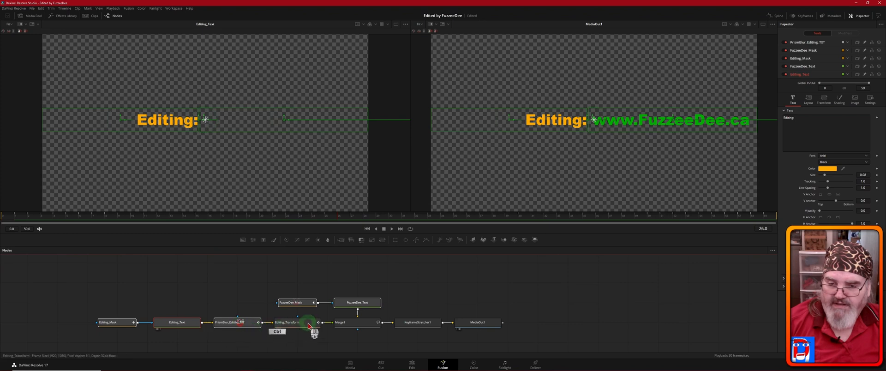
ctrl+click(361, 326)
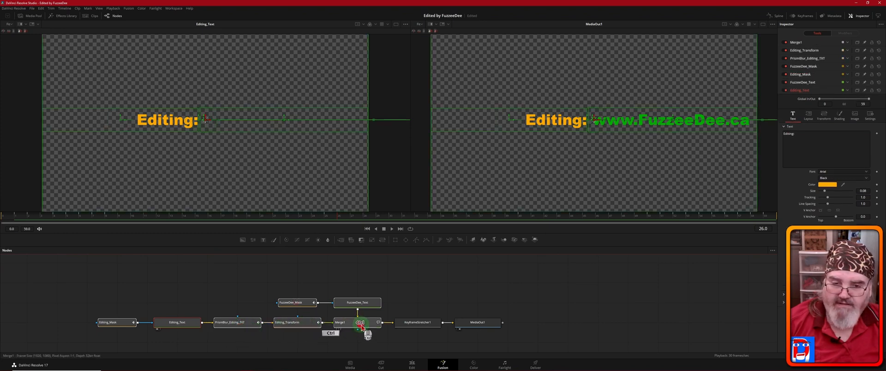
ctrl+click(418, 323)
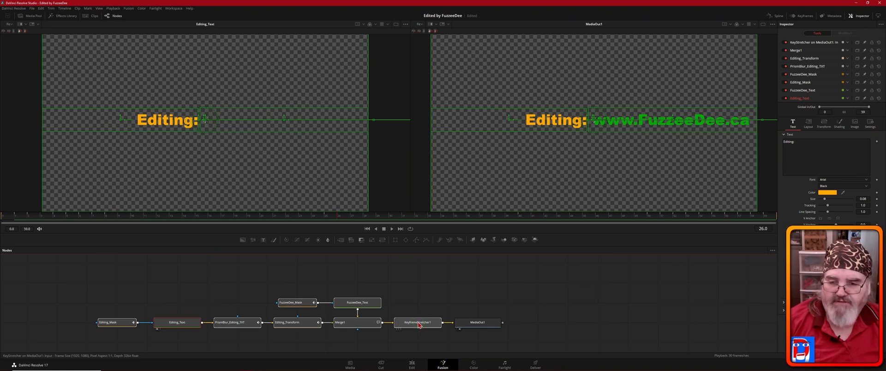
Step: Create a macro from the selected nodes and name it Glitch_Demo
right_click(419, 323)
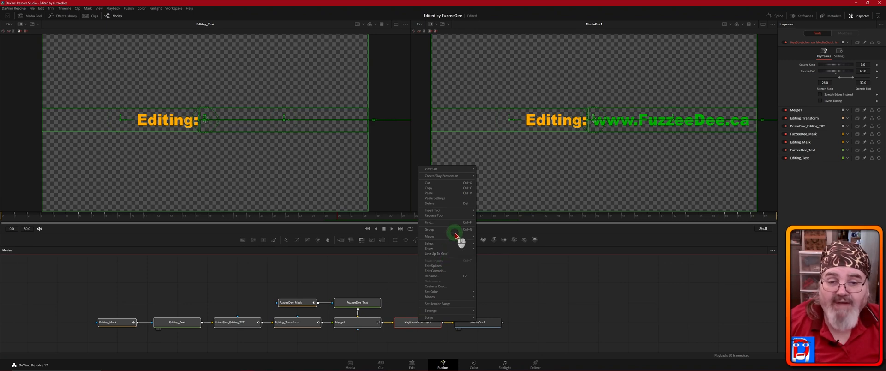
mouse_move(461, 237)
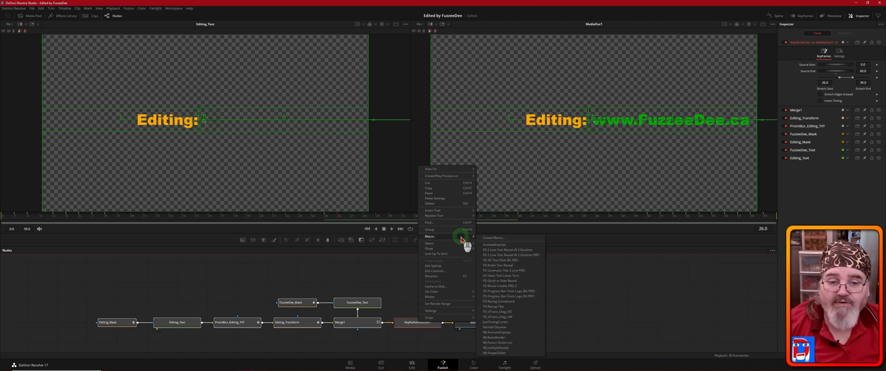
click(506, 240)
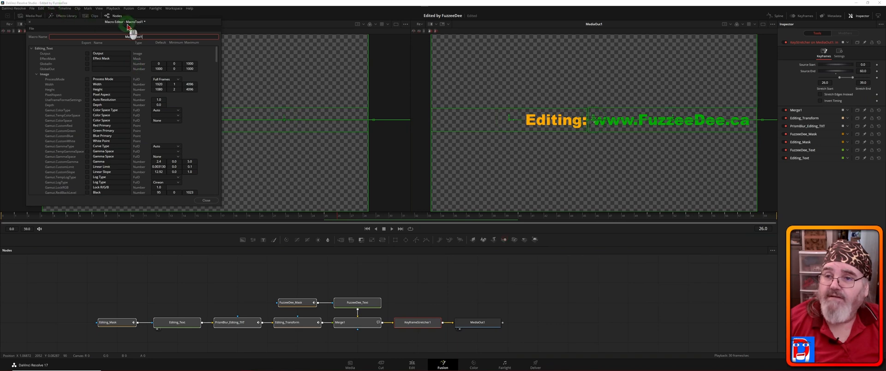
drag(148, 23, 666, 148)
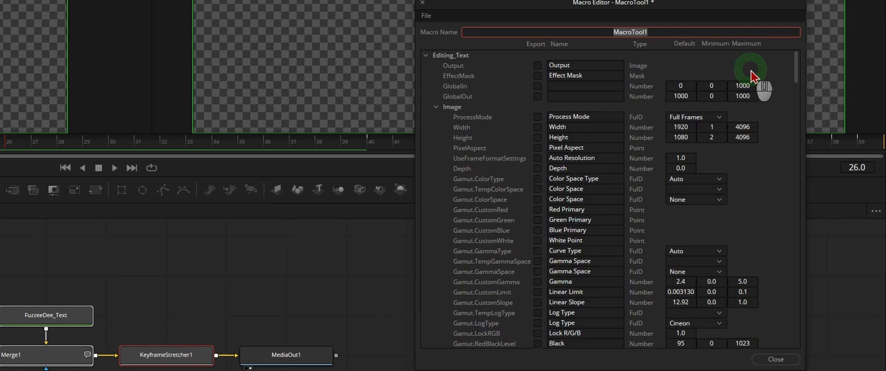
text(Gl)
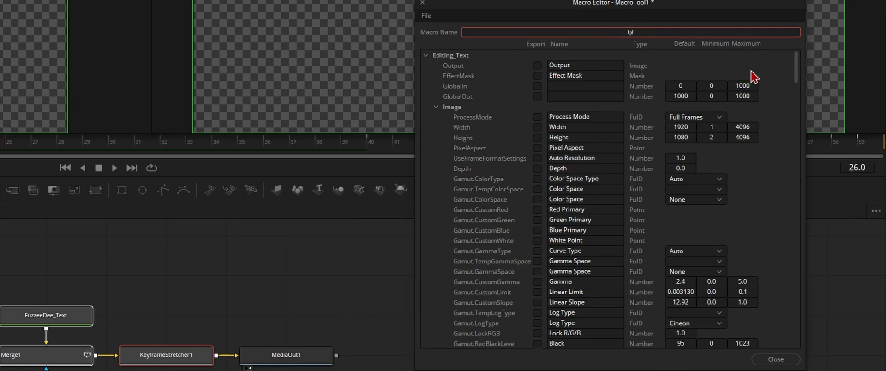
text(itch_Demo)
Step: Mark the Styled Text, Font and Style parameters of the Editing_Text node for export in the macro
click(683, 64)
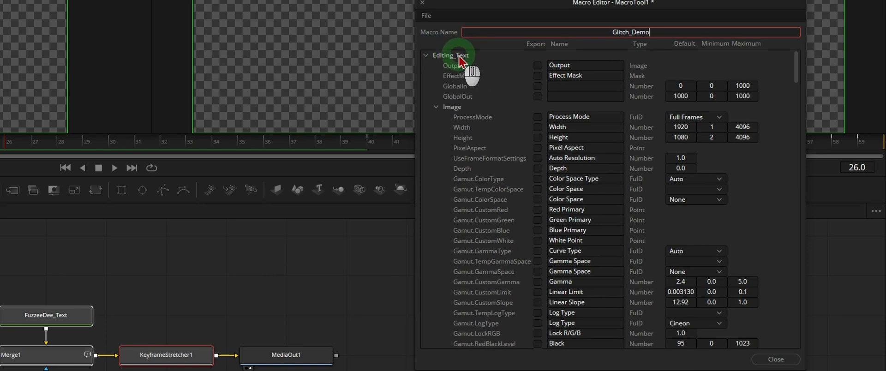
click(435, 108)
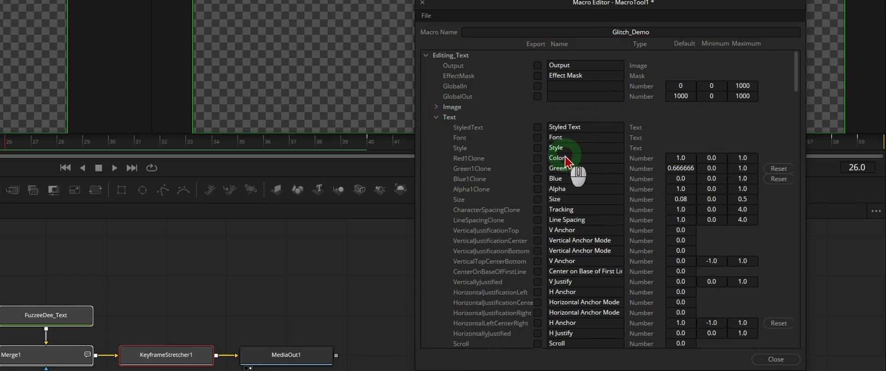
click(537, 126)
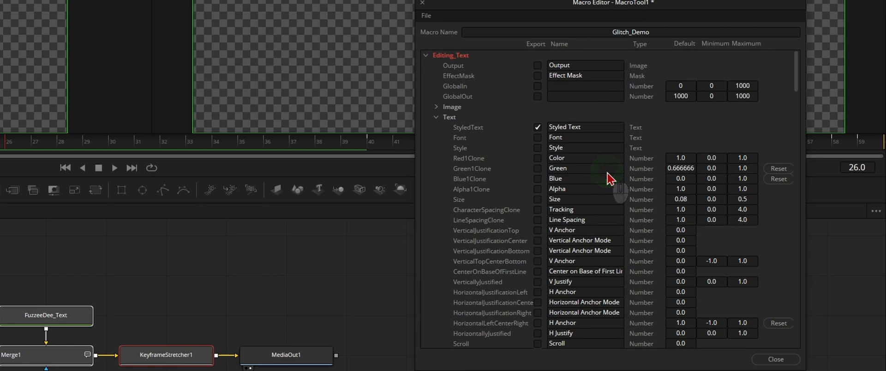
click(537, 138)
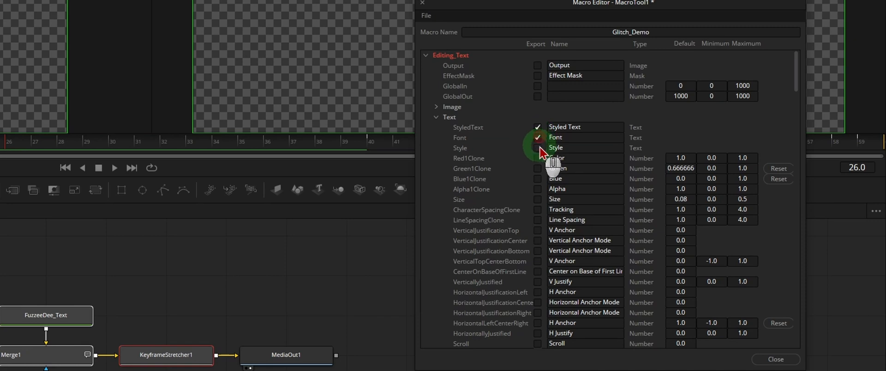
click(537, 148)
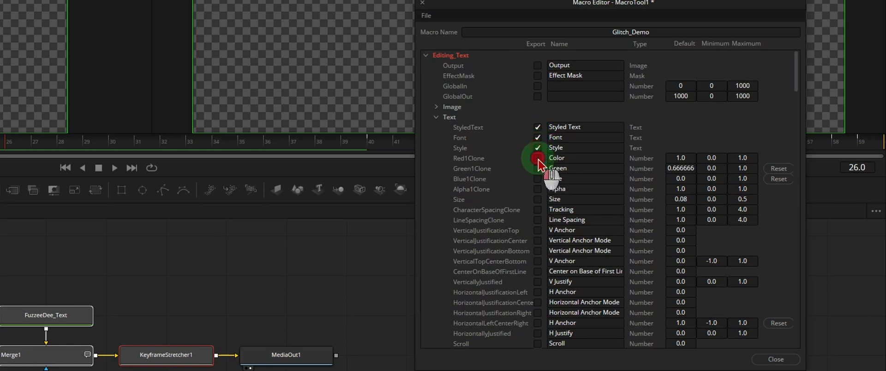
Step: Mark Editing_Text's Color, Green and Blue channels plus its Size and Tracking parameters for export
click(537, 159)
click(537, 168)
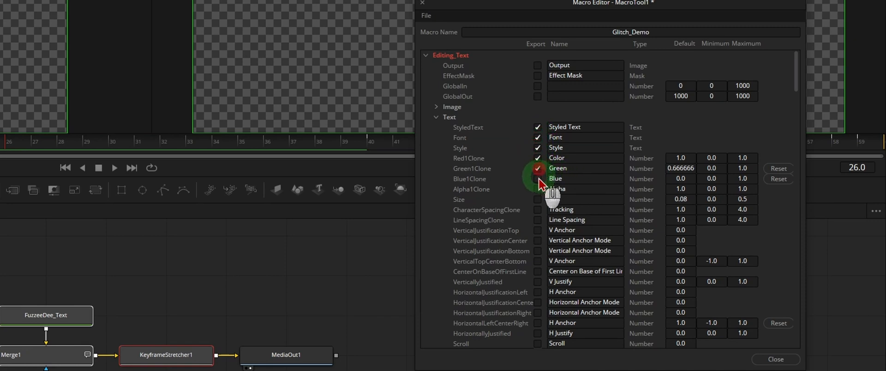
click(537, 178)
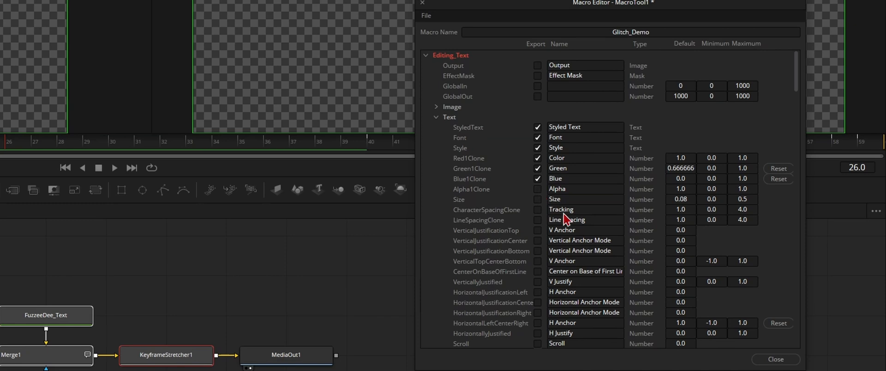
middle_click(589, 208)
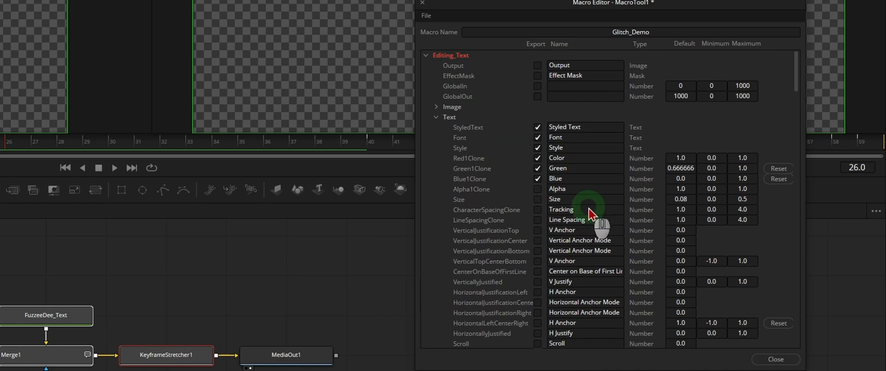
click(538, 199)
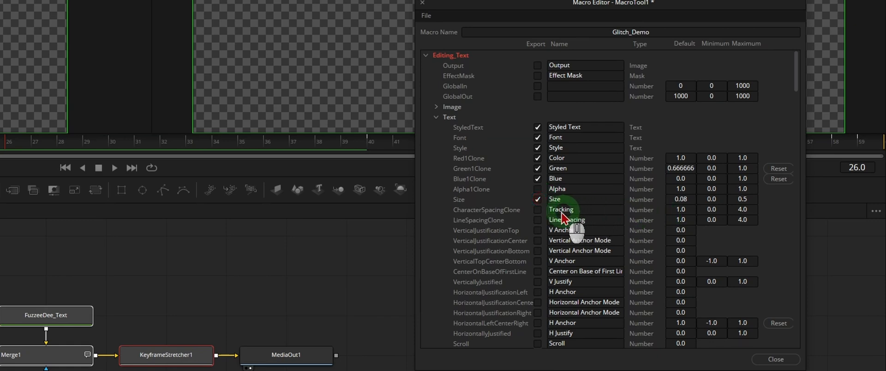
click(539, 210)
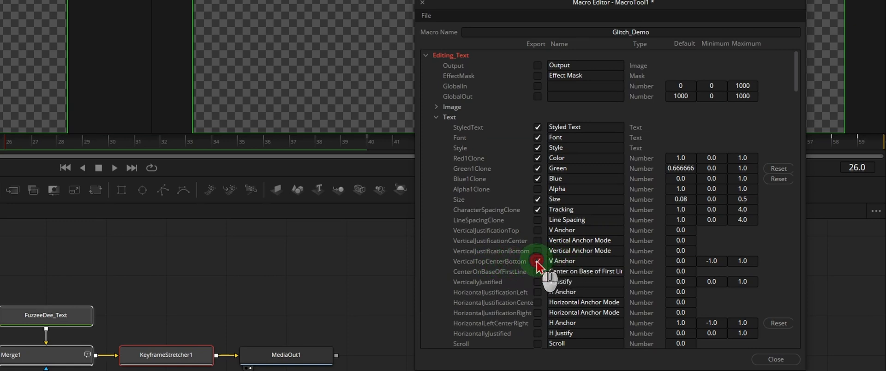
Step: Export Editing_Text's VerticalTopCenterBottom parameter under the name Vertical Adjust
click(579, 261)
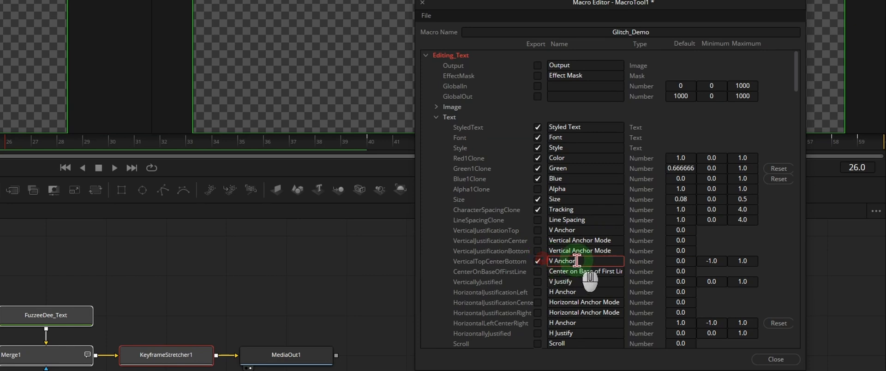
drag(579, 261, 555, 261)
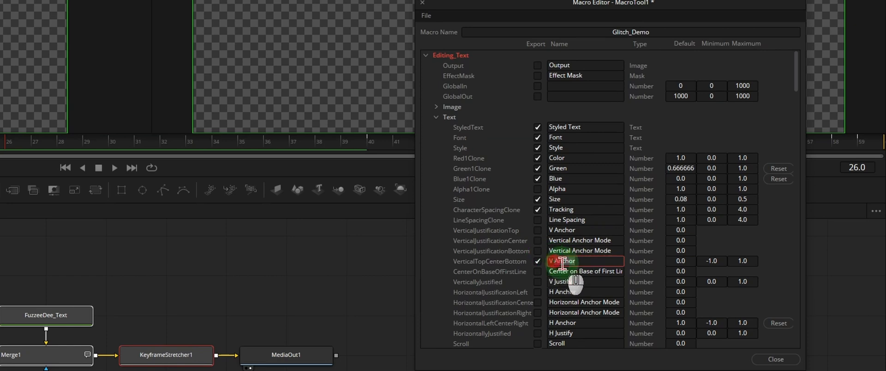
key(BackSpace)
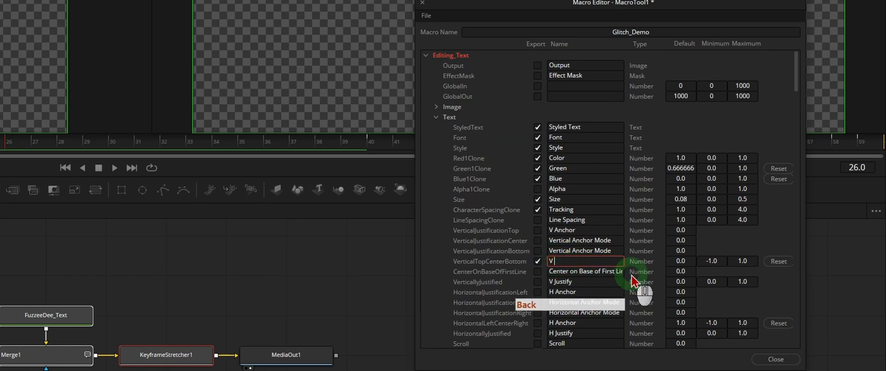
key(BackSpace)
text(er)
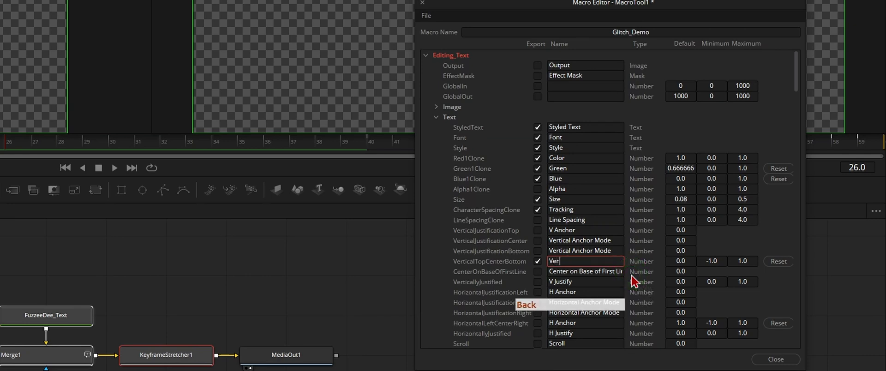
text(tical Adjust)
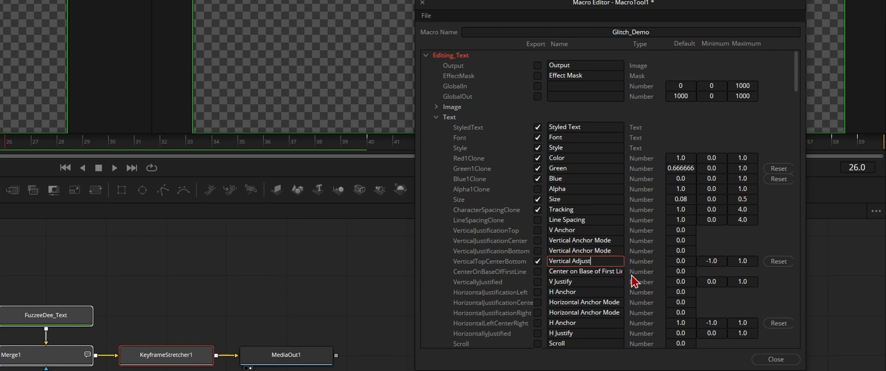
Step: Export Editing_Text's HorizontalLeftCenterRight parameter under the name Horizontal Adjust
click(538, 323)
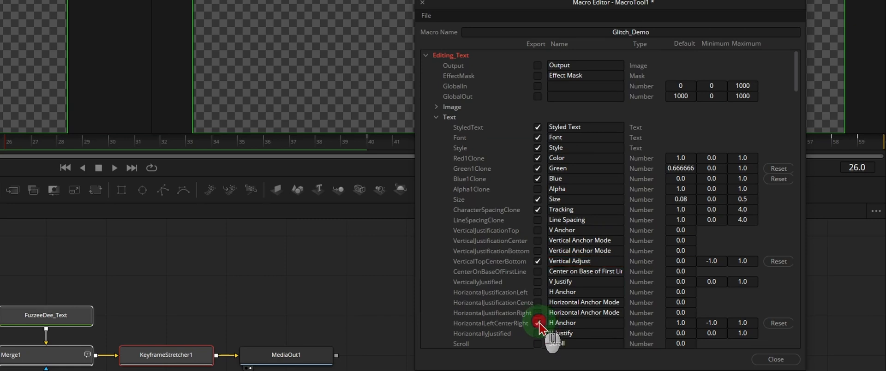
click(581, 323)
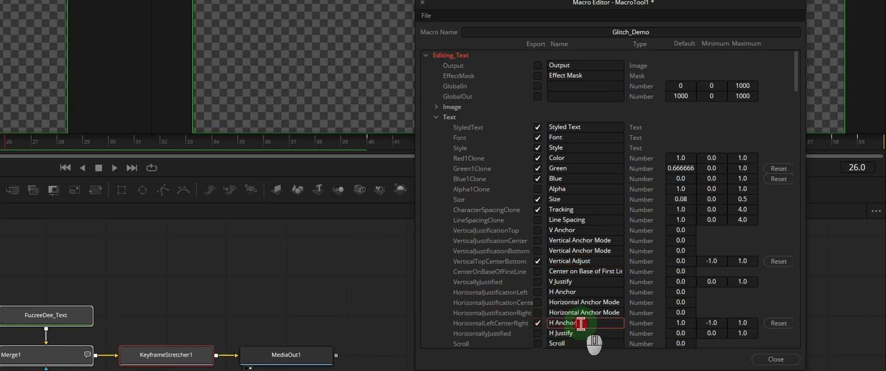
double_click(580, 323)
key(BackSpace)
key(BackSpace)
text(or)
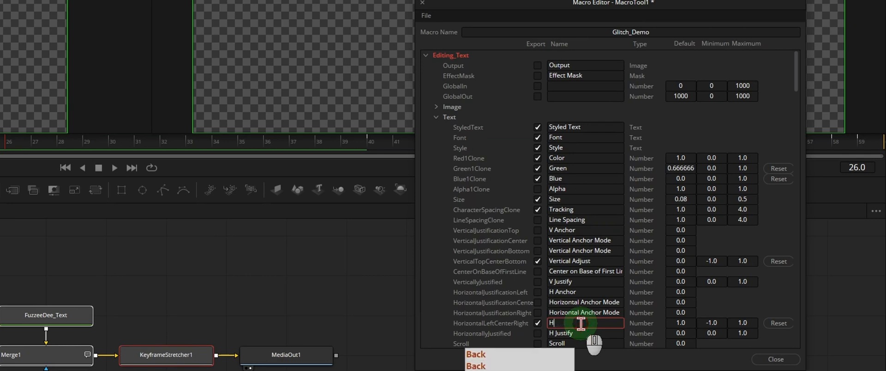
text(iz)
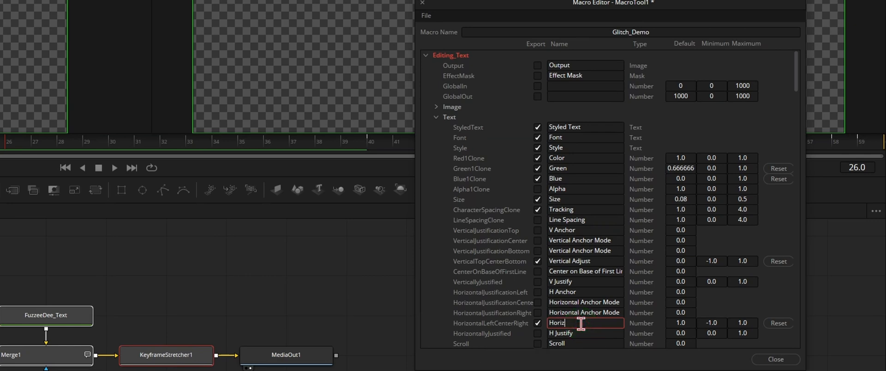
text(ontal Adjust)
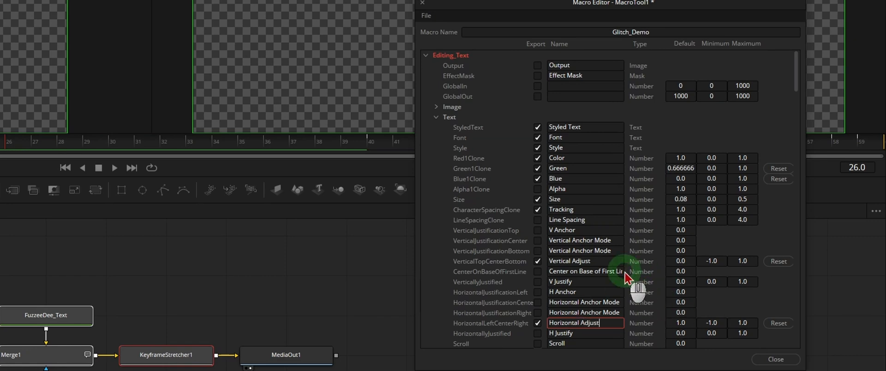
Step: Set the Vertical Adjust parameter's minimum to -2.0 and its maximum to 2.0
click(713, 261)
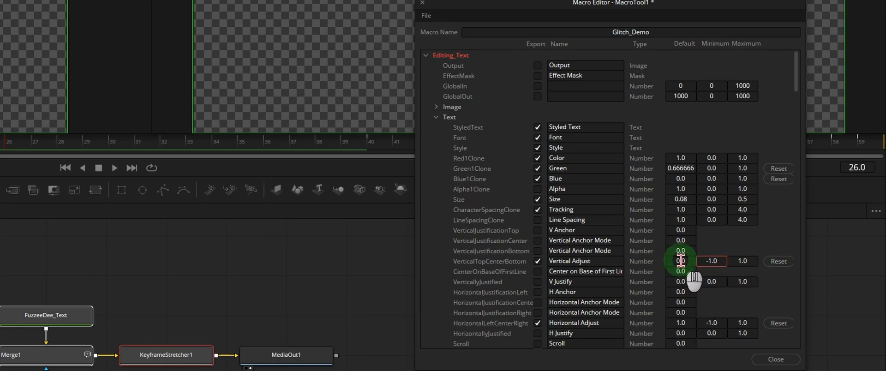
click(718, 261)
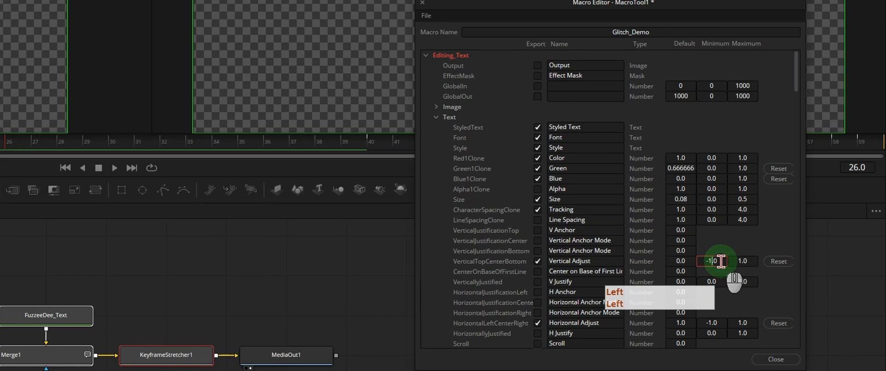
key(BackSpace)
text(2)
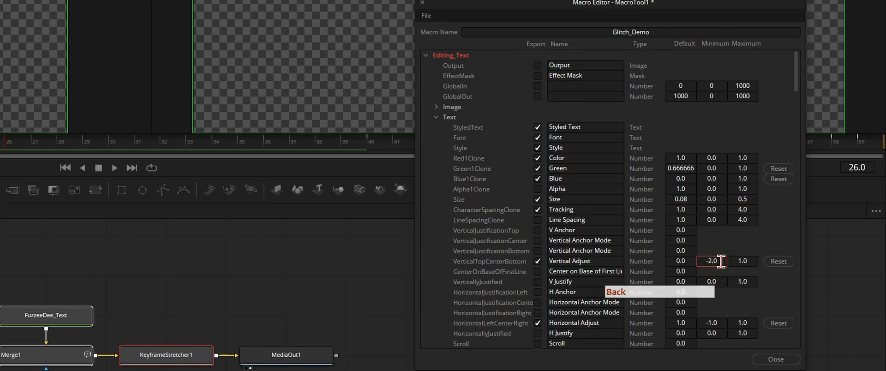
click(736, 261)
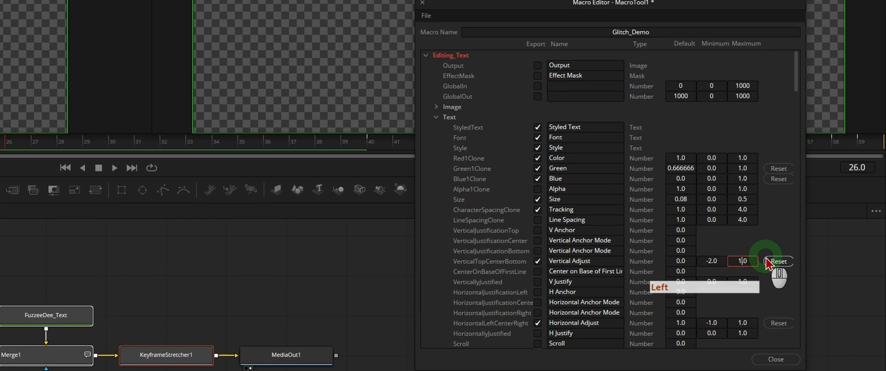
key(BackSpace)
text(2)
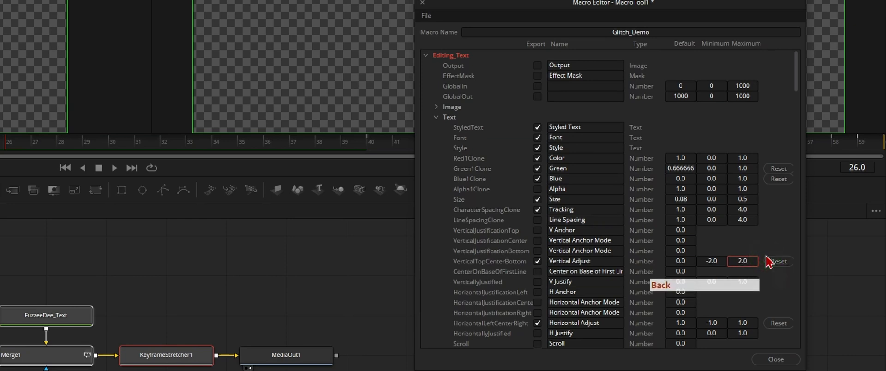
Step: Set the Horizontal Adjust parameter's minimum to -2.0 and its maximum to 2.0
click(712, 323)
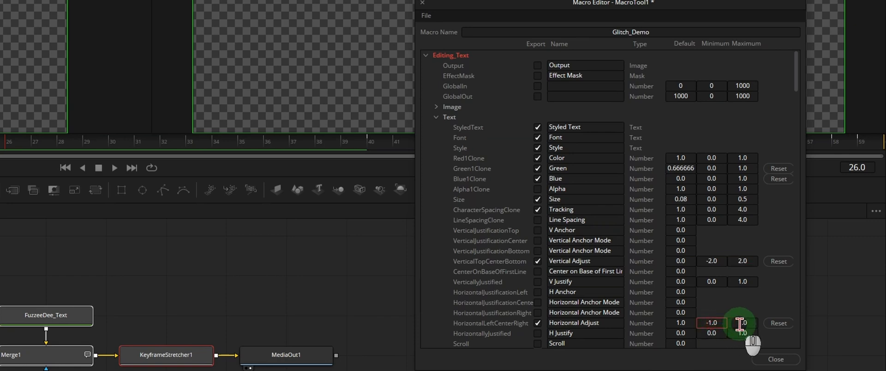
key(Left)
key(Left)
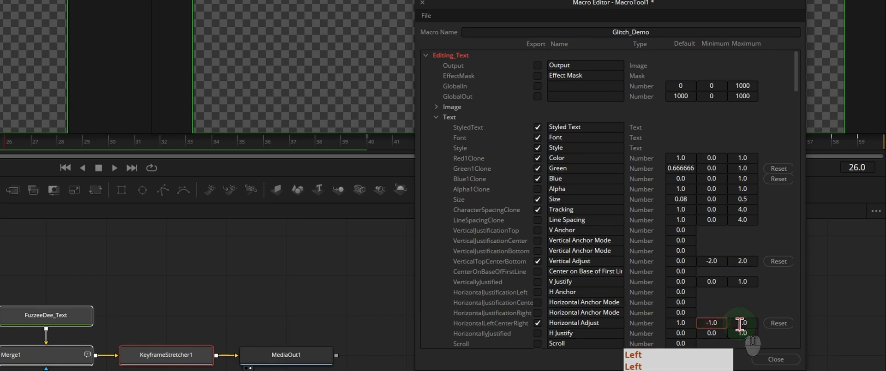
key(BackSpace)
text(2)
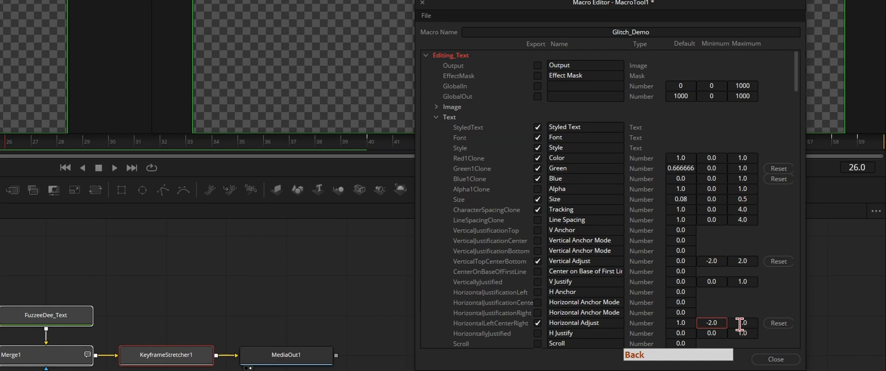
click(746, 323)
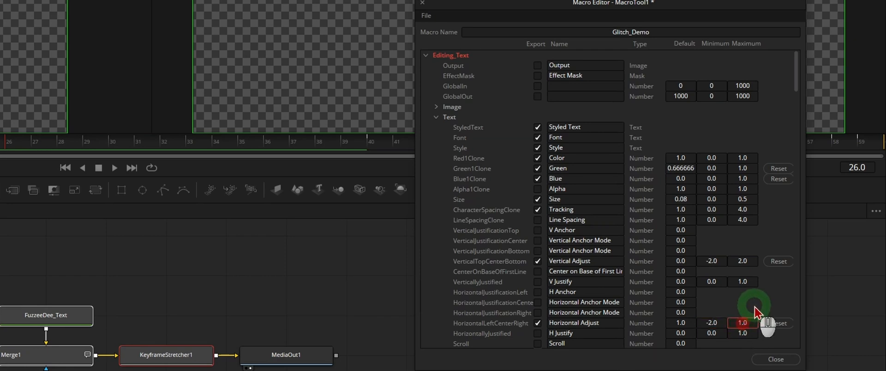
key(Left)
key(Left)
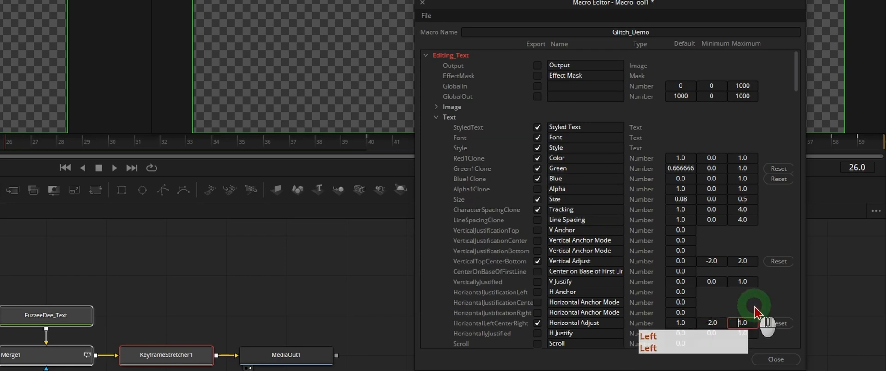
key(Right)
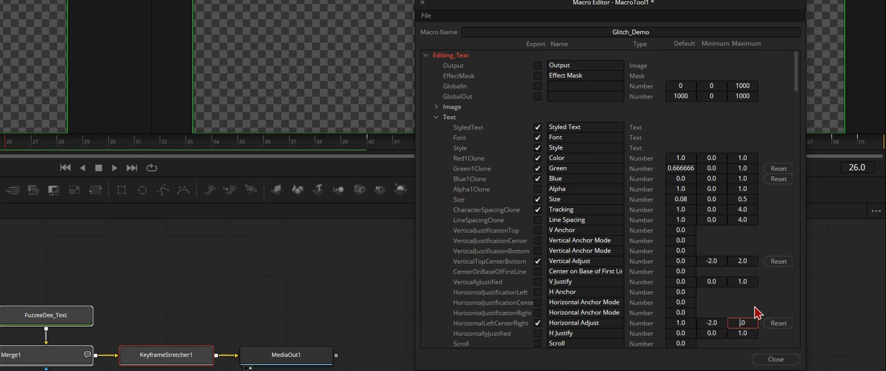
key(BackSpace)
text(2.)
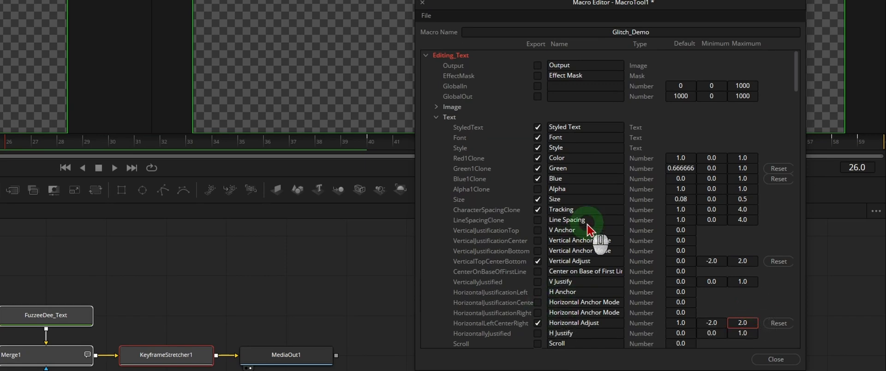
Step: Look through Editing_Text's remaining Text, Layout, Transform and Shading parameters for further controls worth exporting
scroll(596, 187, down, 4)
scroll(596, 189, down, 4)
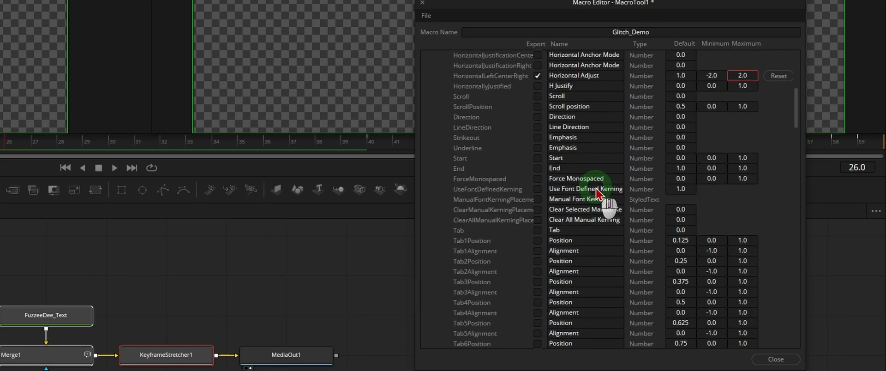
scroll(599, 194, down, 1)
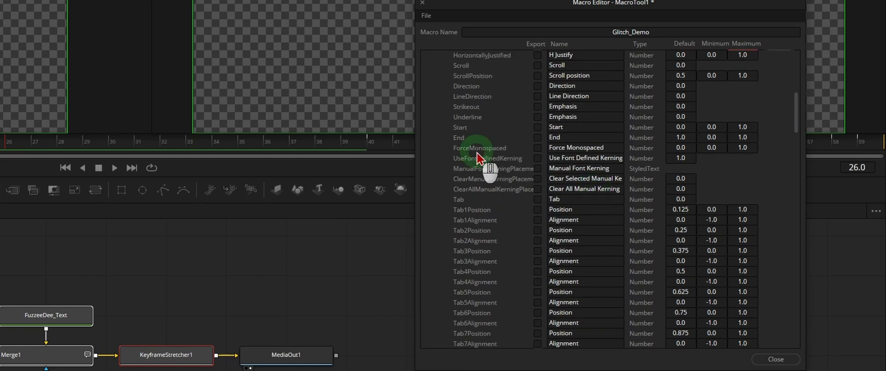
scroll(491, 111, down, 9)
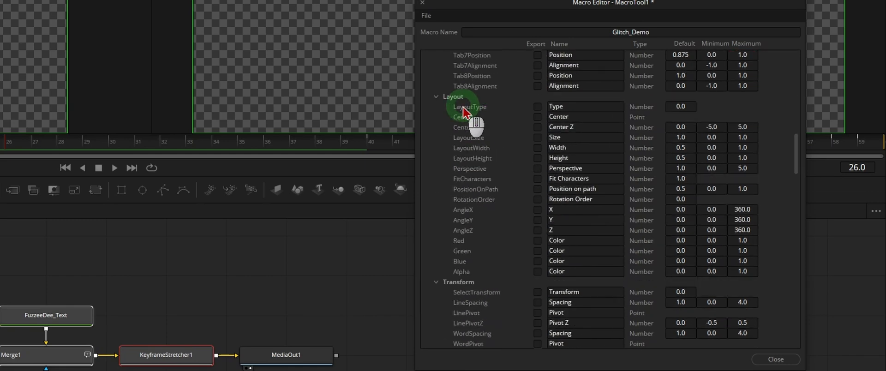
click(436, 97)
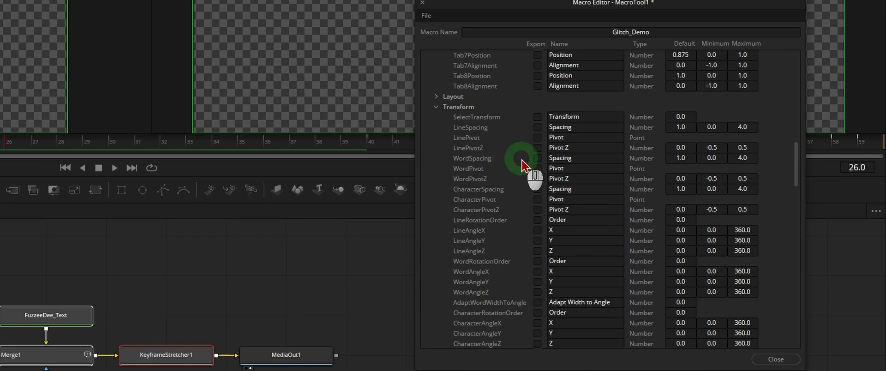
scroll(525, 161, down, 5)
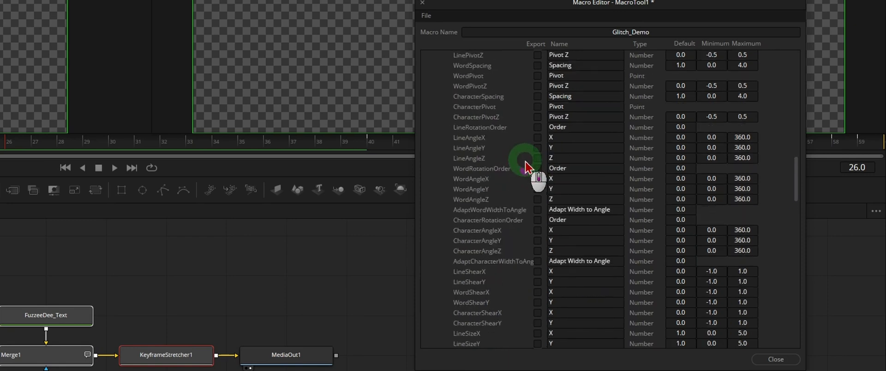
scroll(525, 161, up, 2)
scroll(526, 161, up, 5)
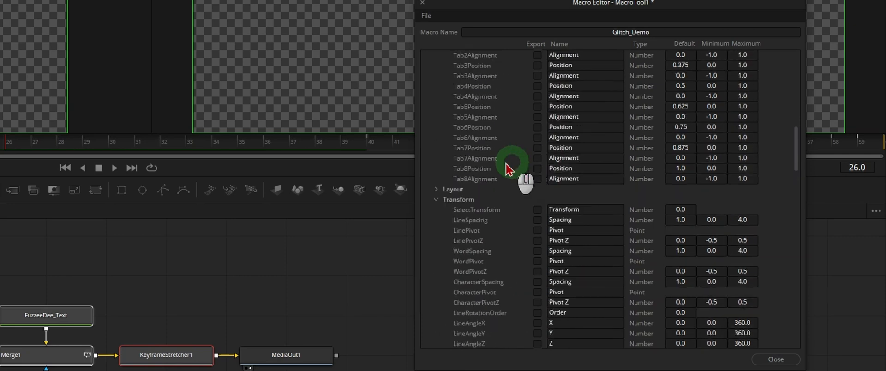
click(436, 199)
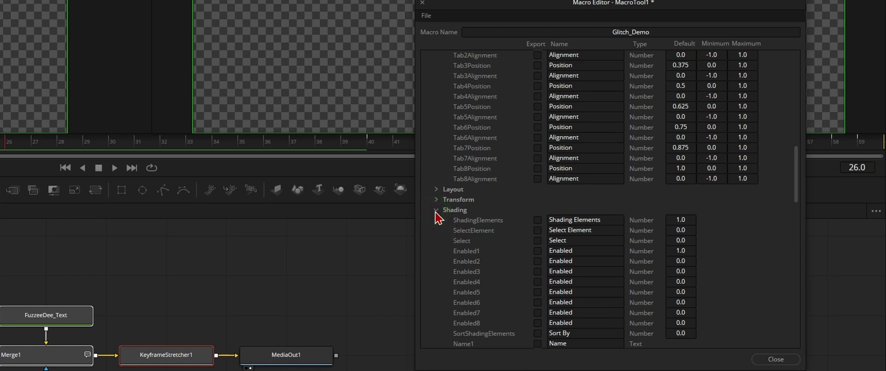
scroll(509, 226, down, 3)
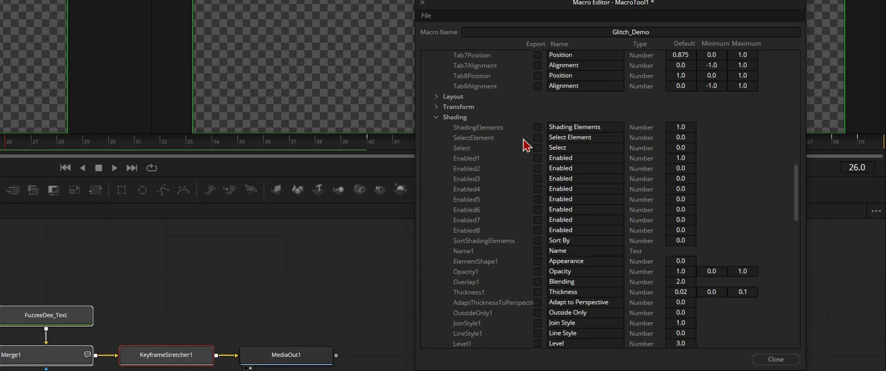
middle_click(583, 180)
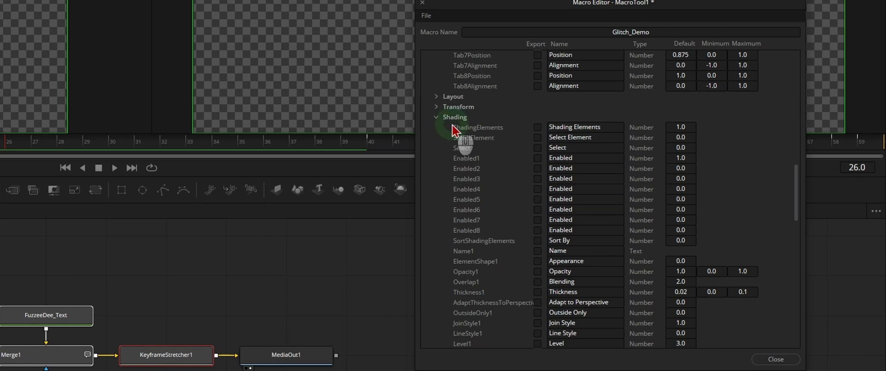
scroll(476, 142, up, 15)
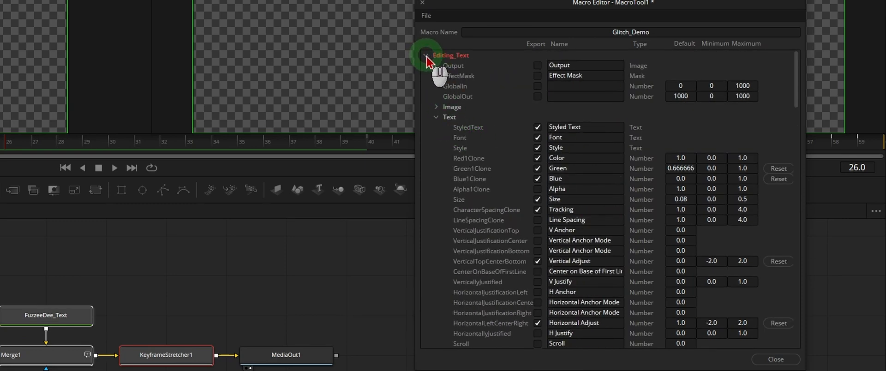
click(426, 56)
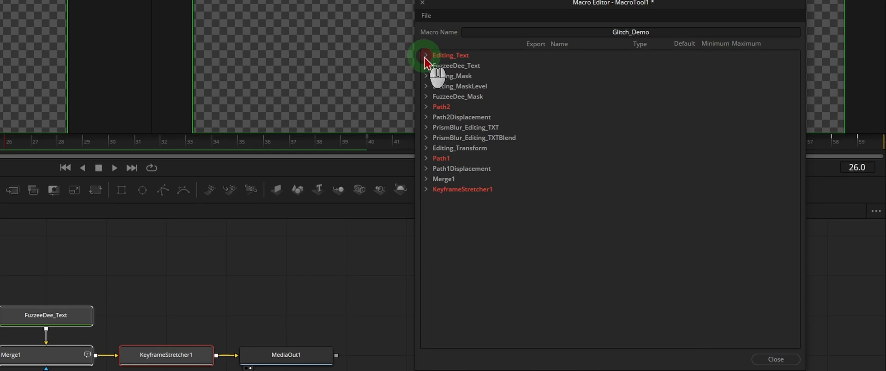
Step: Export FuzzeeDee_Text's StyledText, Font and Style parameters
click(426, 68)
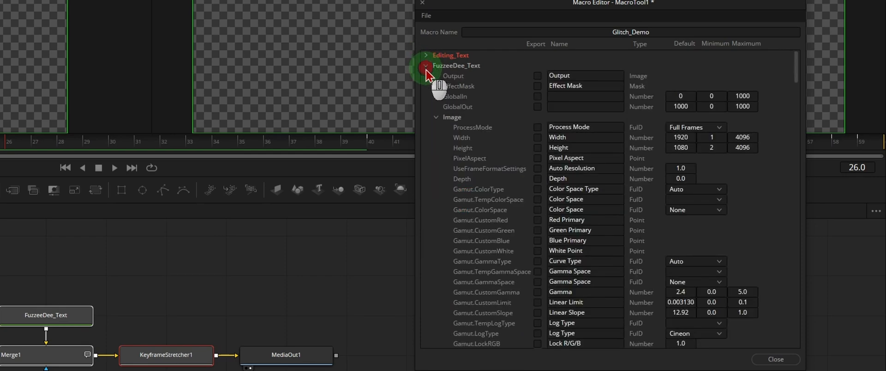
click(437, 118)
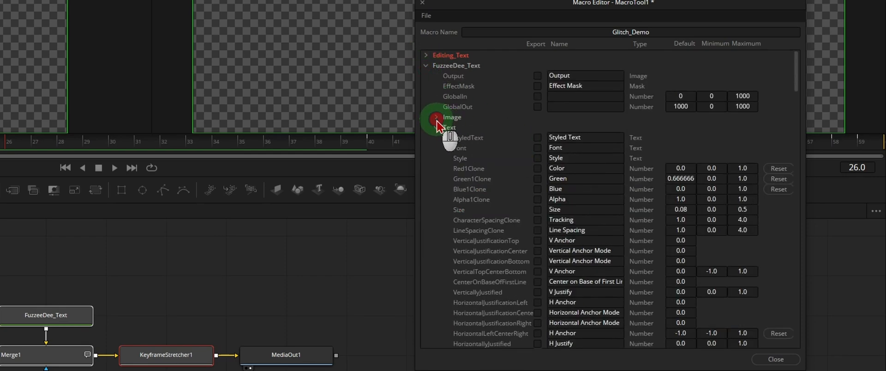
click(538, 137)
click(538, 148)
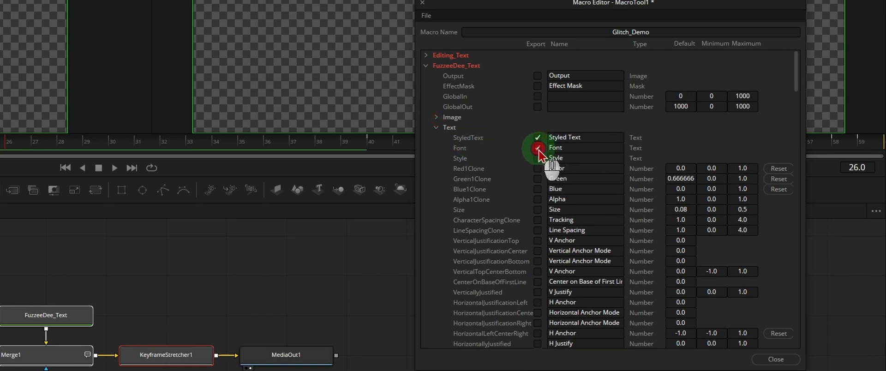
click(538, 159)
Step: Export FuzzeeDee_Text's red, green and blue color channels along with its Size and Tracking parameters
click(538, 171)
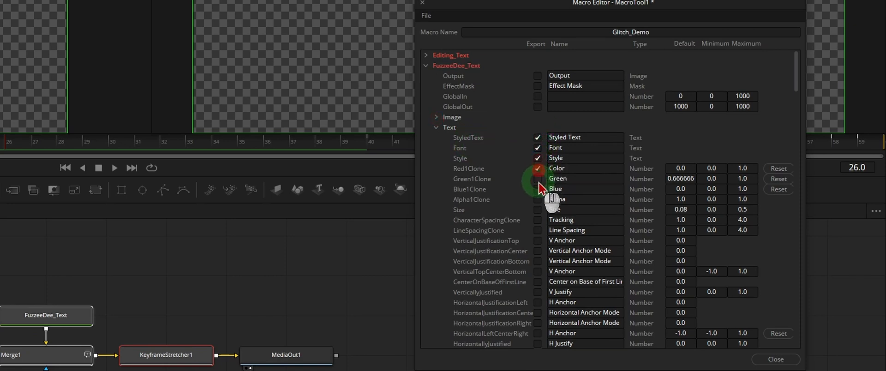
click(539, 181)
click(540, 191)
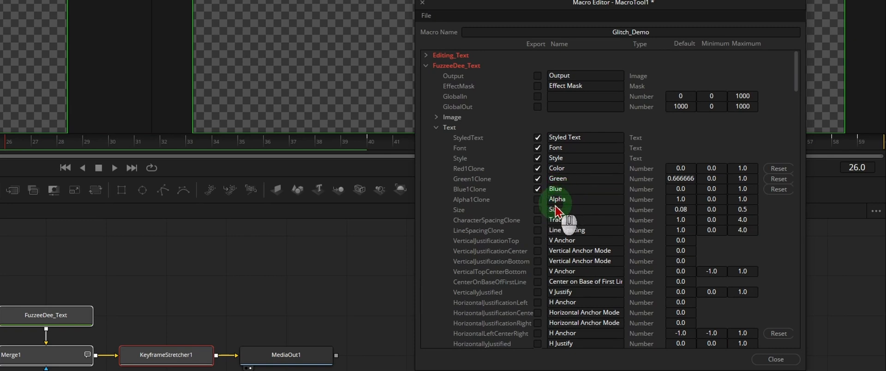
click(538, 210)
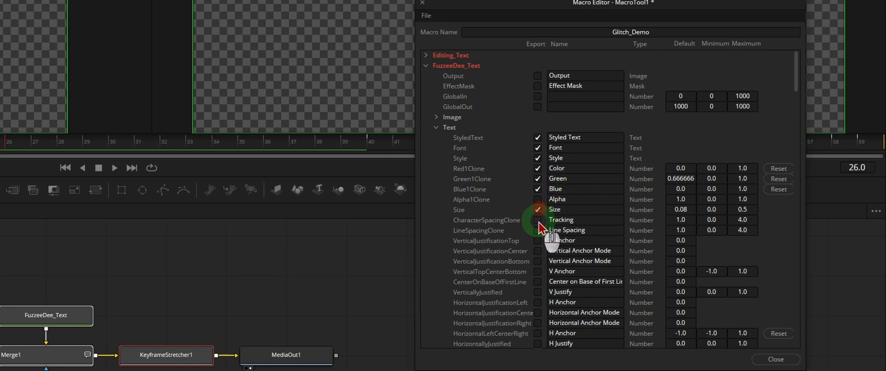
click(538, 220)
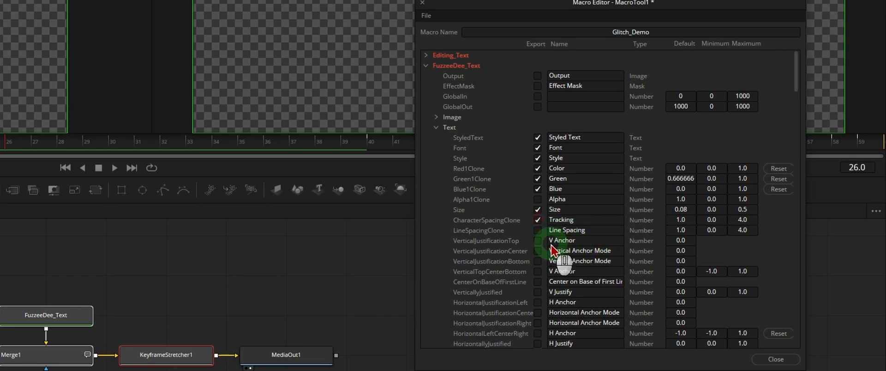
Step: Export FuzzeeDee_Text's VerticalTopCenterBottom and HorizontalLeftCenterRight anchor parameters
scroll(578, 252, down, 3)
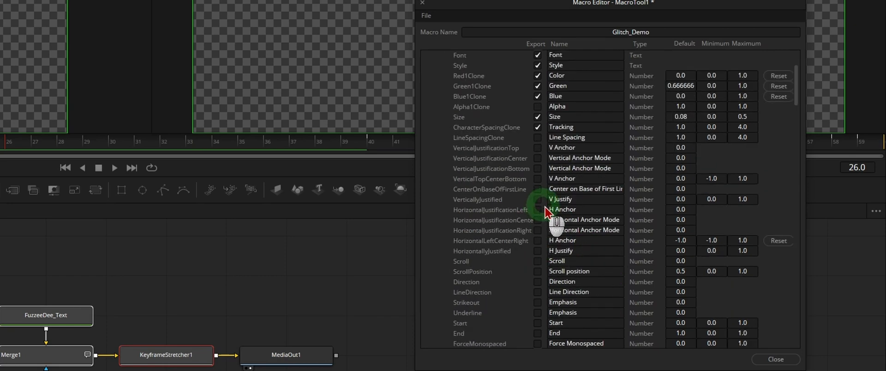
click(537, 178)
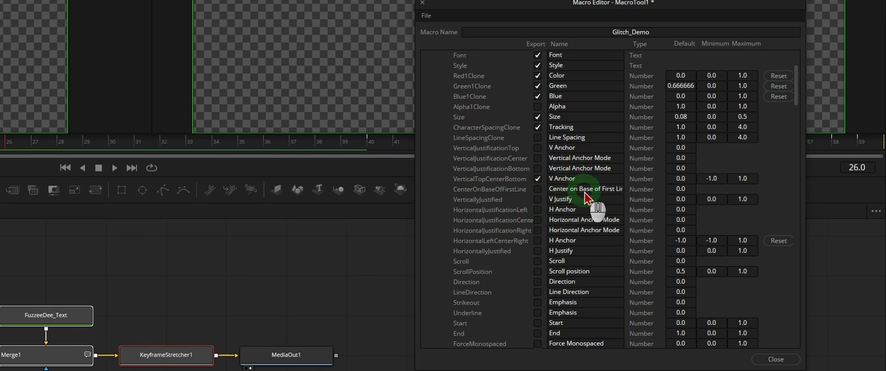
click(538, 240)
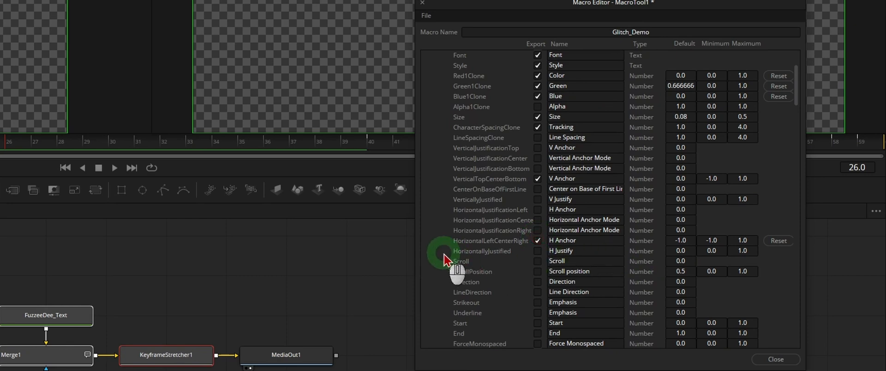
scroll(436, 243, up, 3)
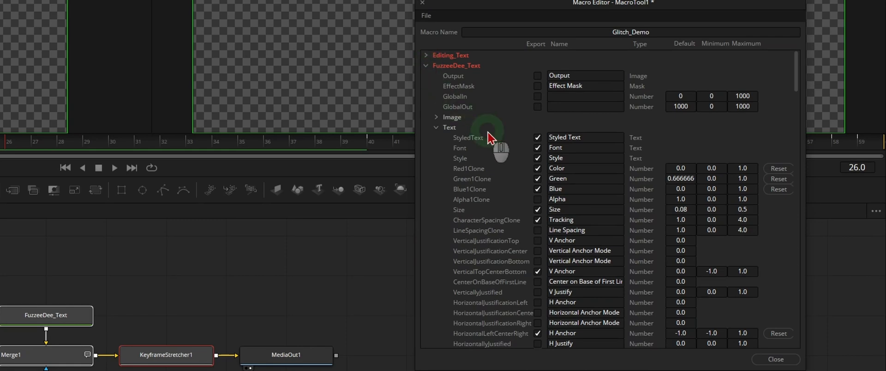
Step: Collapse FuzzeeDee_Text's Layout, Transform and Shading groups and export the Blank5 parameter from its Common group
scroll(469, 226, down, 9)
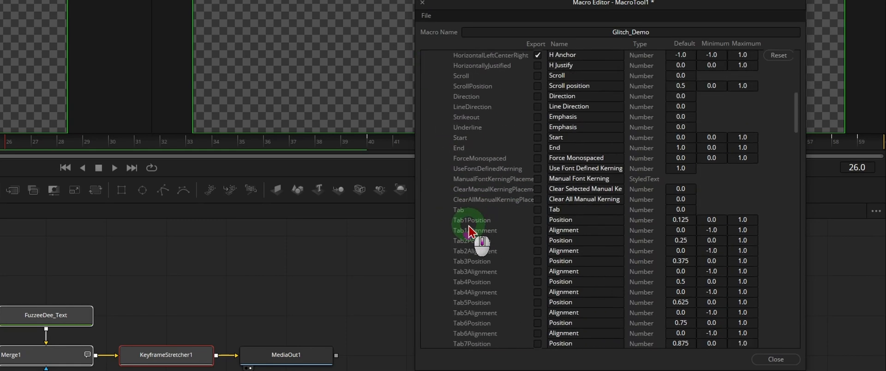
scroll(468, 226, down, 9)
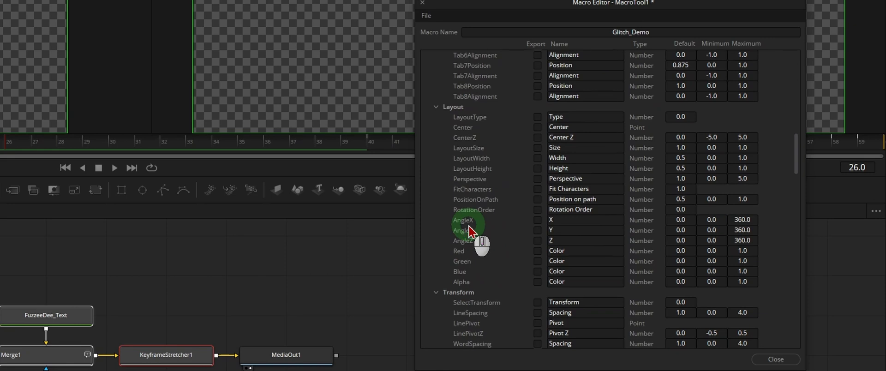
click(435, 107)
click(438, 118)
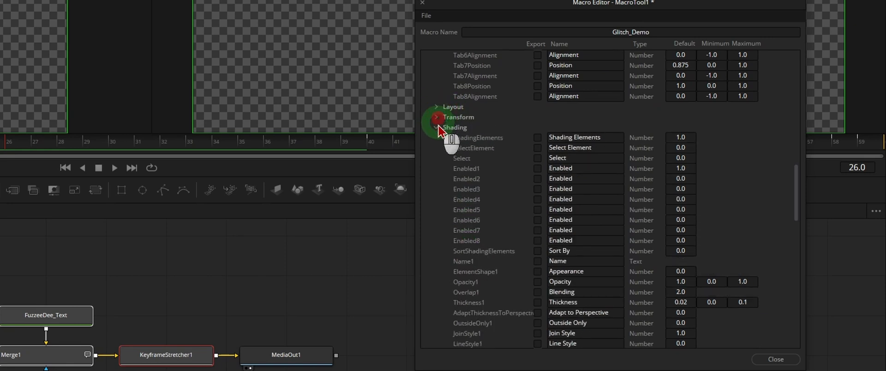
click(435, 129)
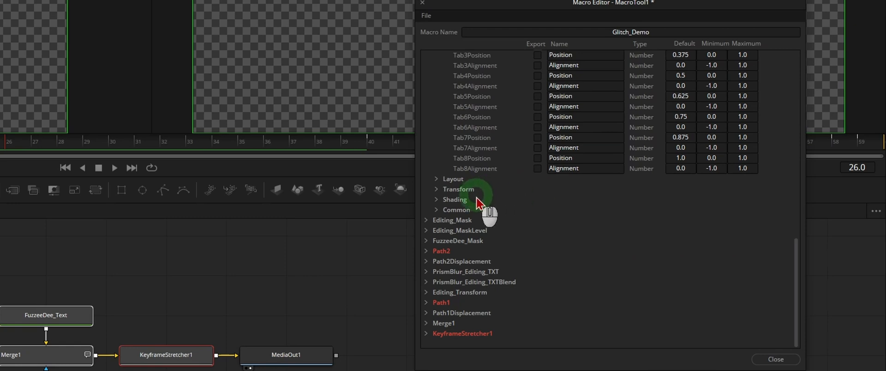
click(436, 211)
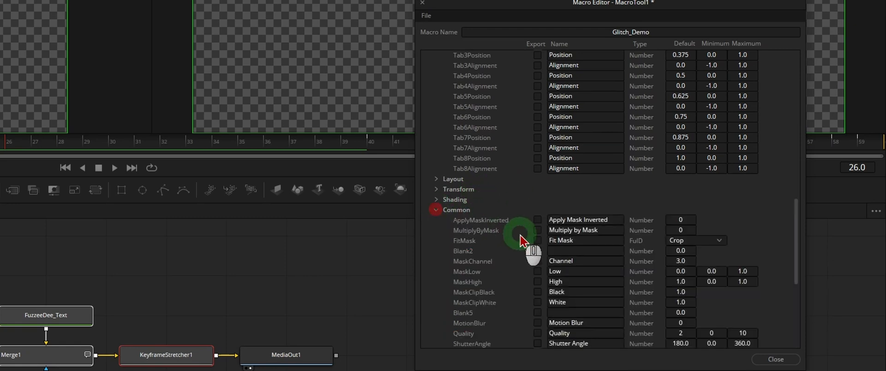
scroll(505, 253, down, 3)
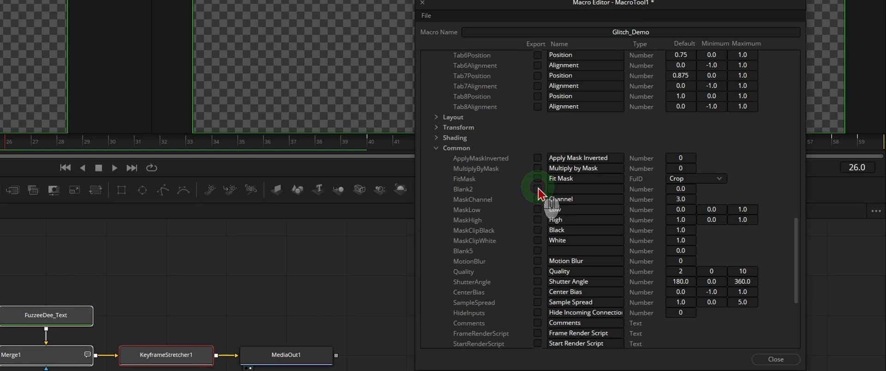
click(537, 250)
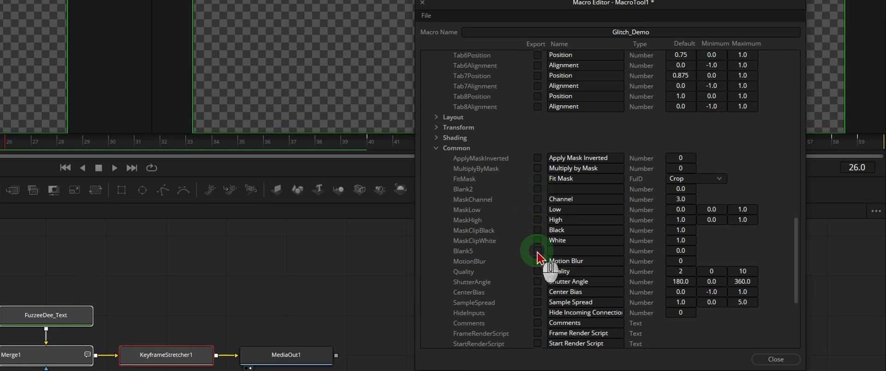
click(537, 251)
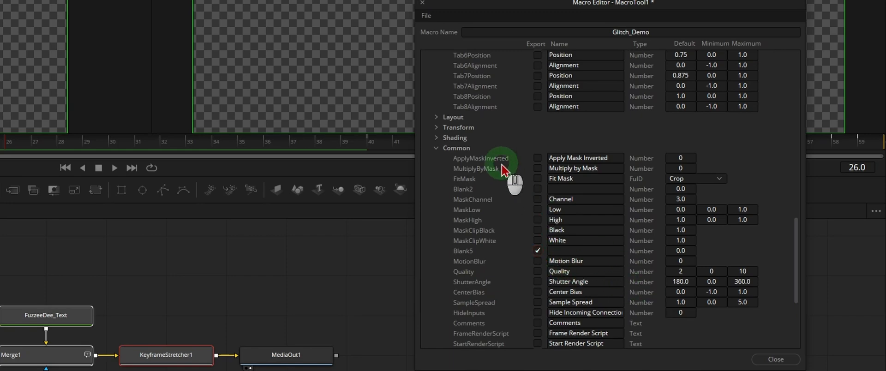
Step: Collapse FuzzeeDee_Text, export the Blank5 parameter from Editing_Text's Common group, and collapse Editing_Text
scroll(475, 173, up, 8)
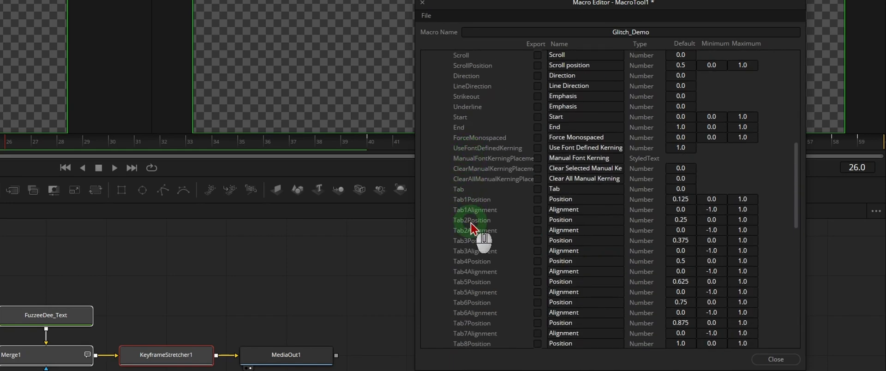
scroll(471, 226, up, 12)
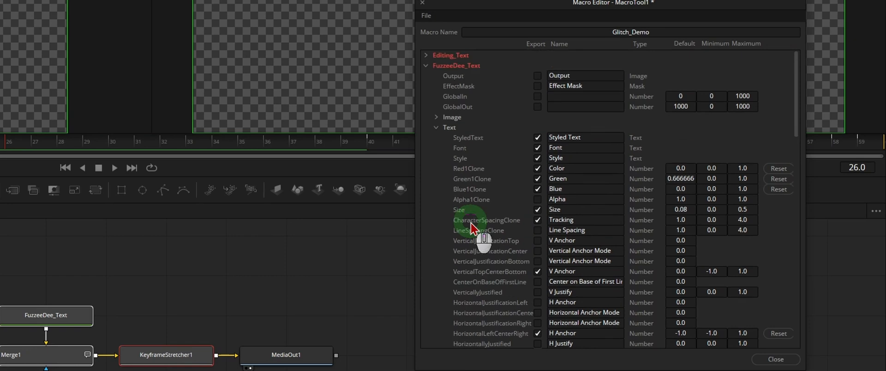
click(425, 66)
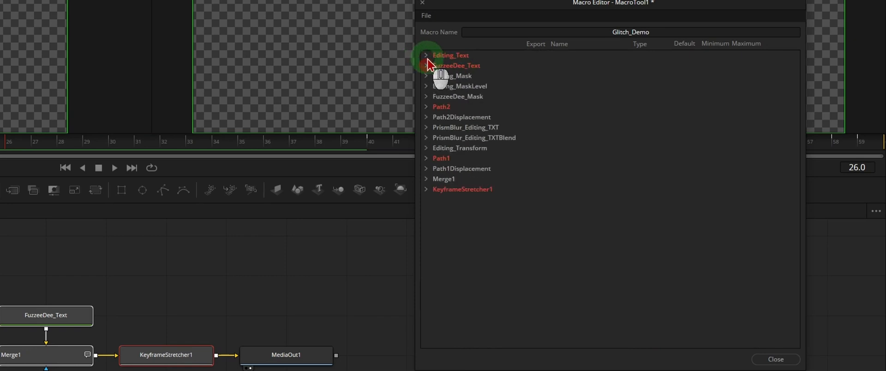
click(427, 56)
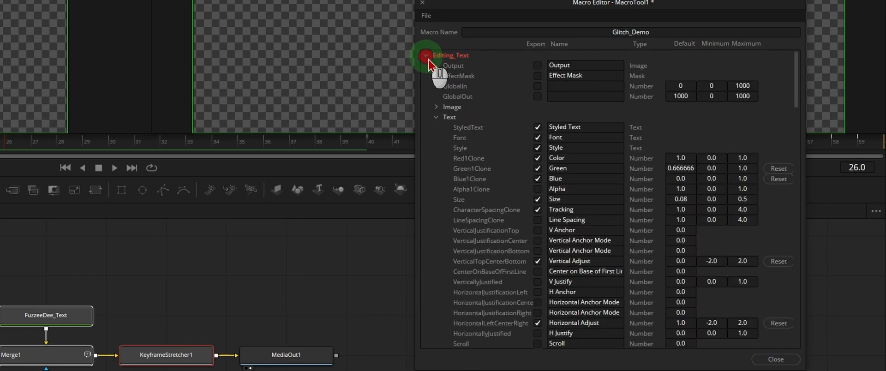
click(435, 117)
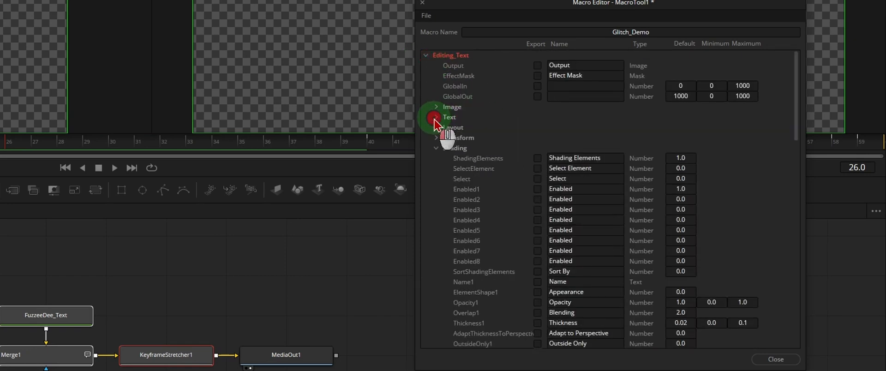
click(436, 148)
click(436, 158)
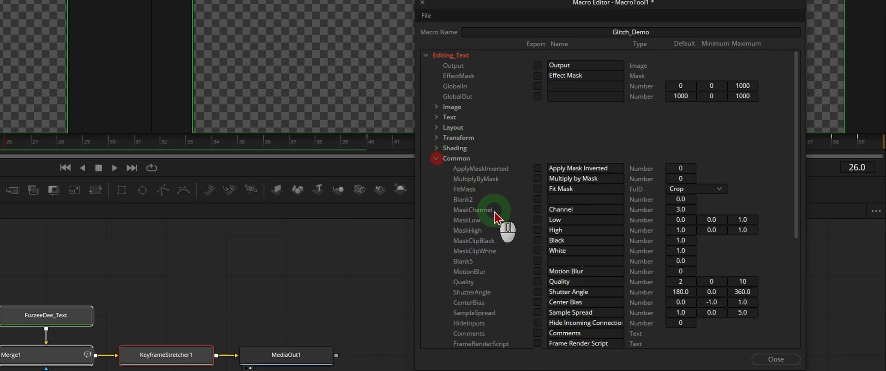
click(538, 261)
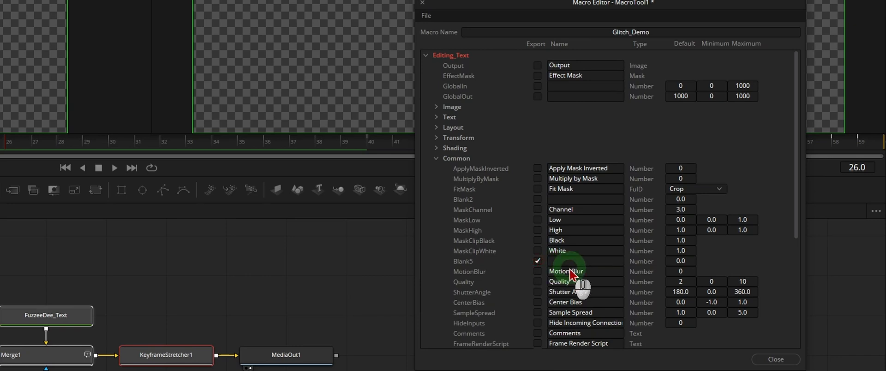
click(436, 161)
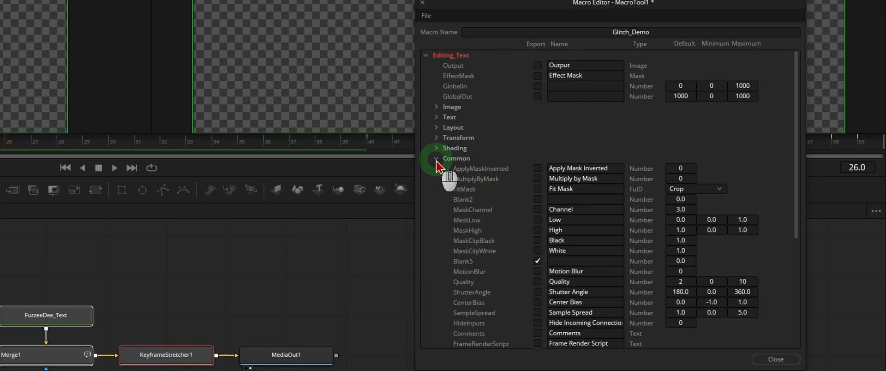
click(426, 55)
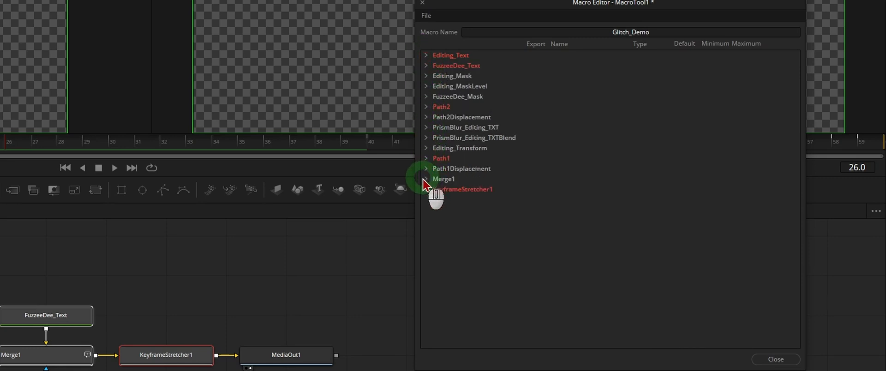
Step: Export the Comments parameter from Merge1's Common group
click(425, 179)
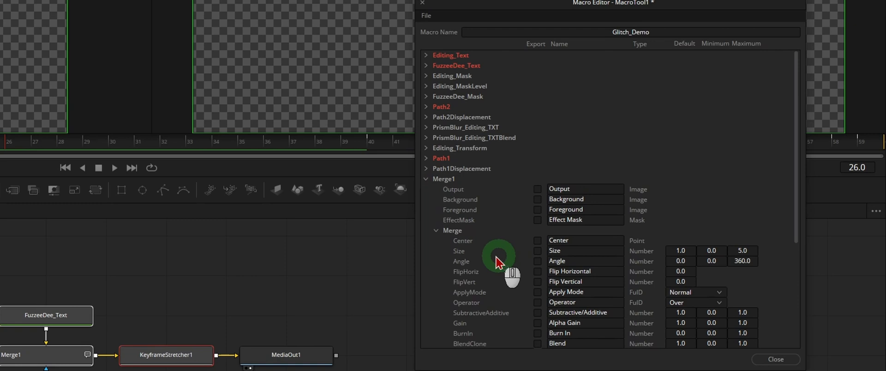
click(436, 231)
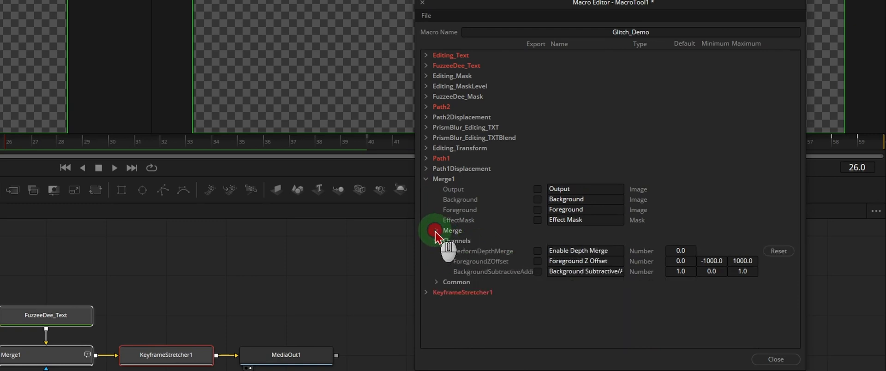
click(436, 282)
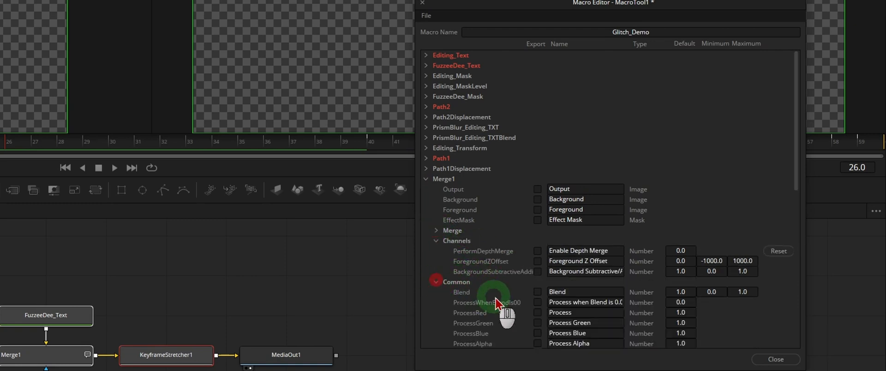
scroll(501, 297, down, 3)
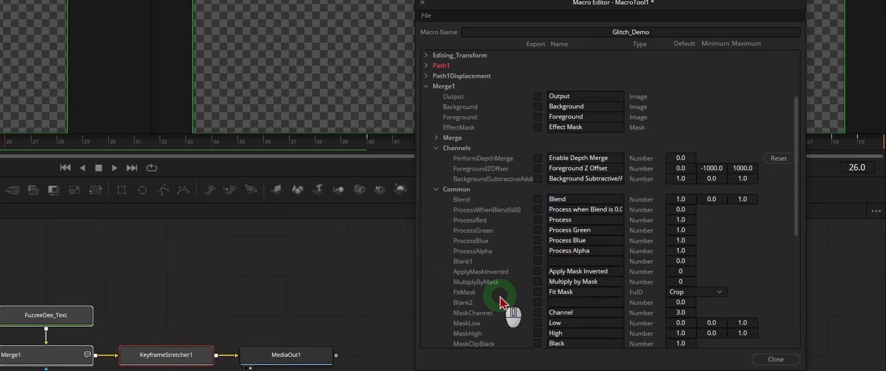
scroll(500, 297, down, 2)
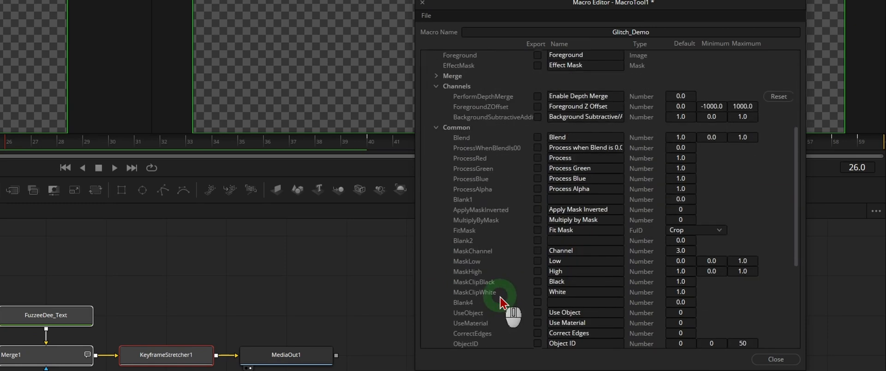
scroll(513, 303, down, 5)
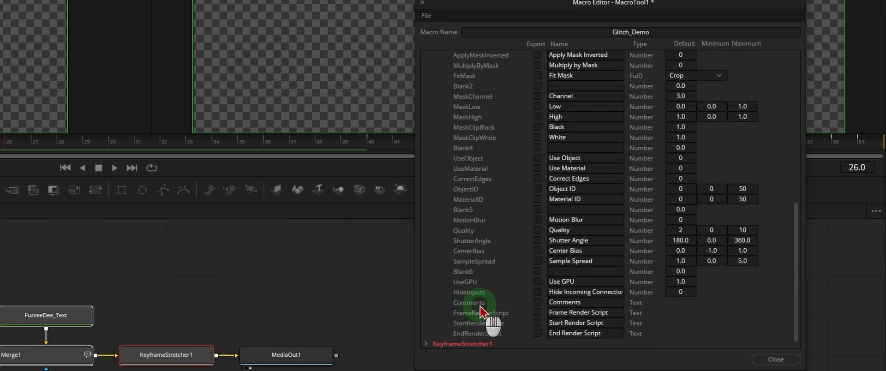
click(537, 302)
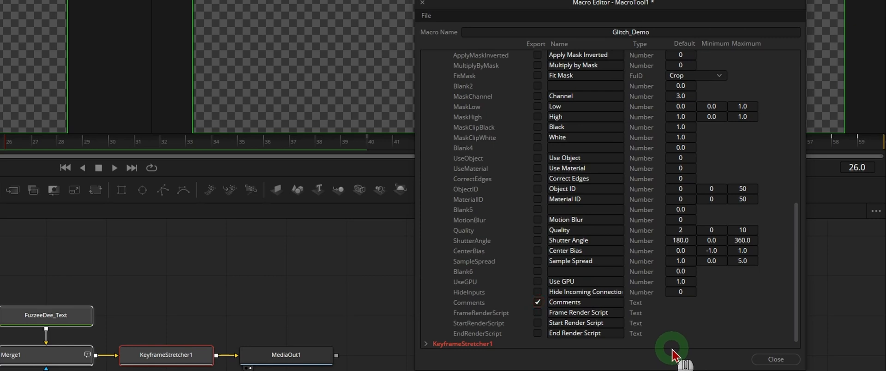
Step: Close the macro editor, saving the macro as Glitch_Demo.setting in the Fusion Macros folder, and go to the Edit page
click(777, 360)
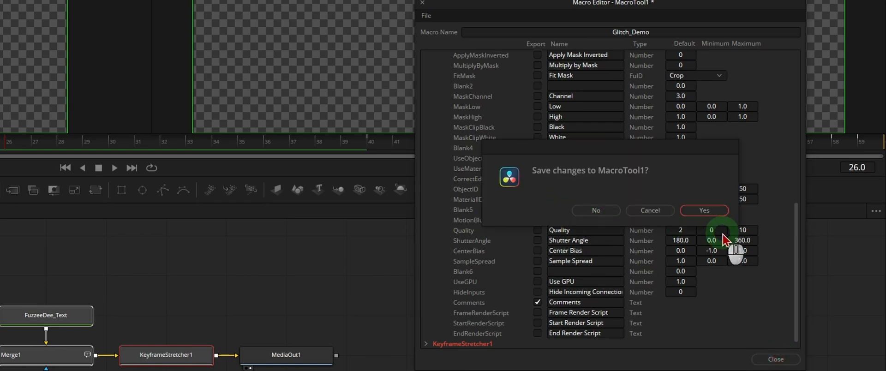
click(703, 211)
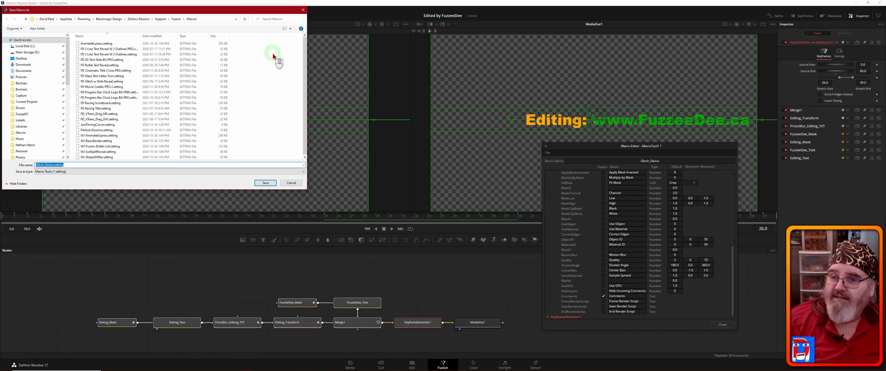
click(202, 21)
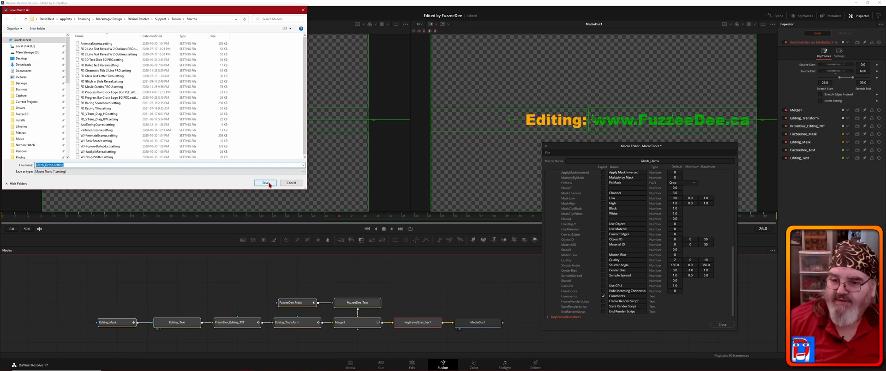
click(266, 182)
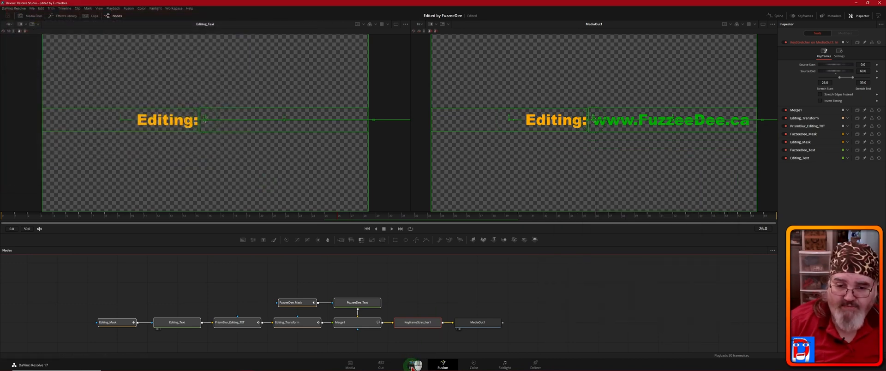
click(414, 365)
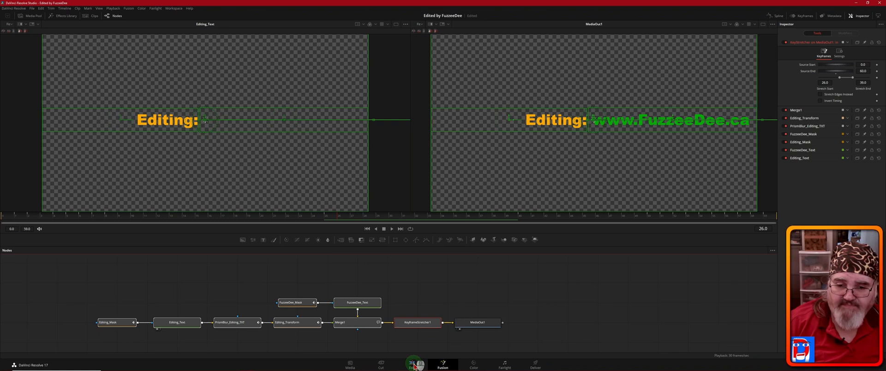
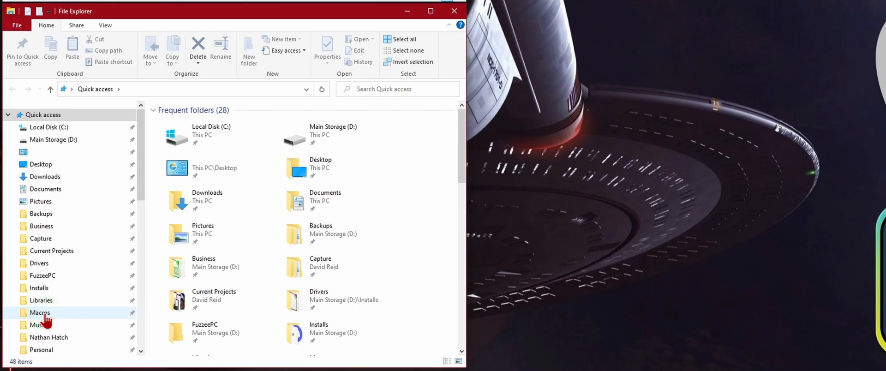
Step: In File Explorer, open the Macros folder and examine its full path from start to end
click(45, 314)
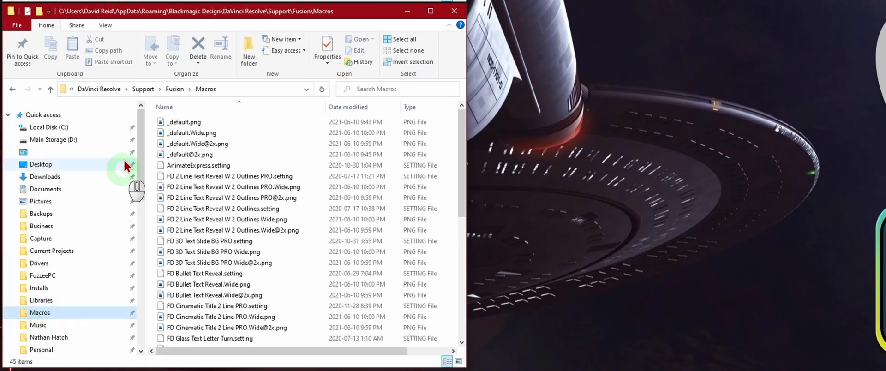
click(278, 88)
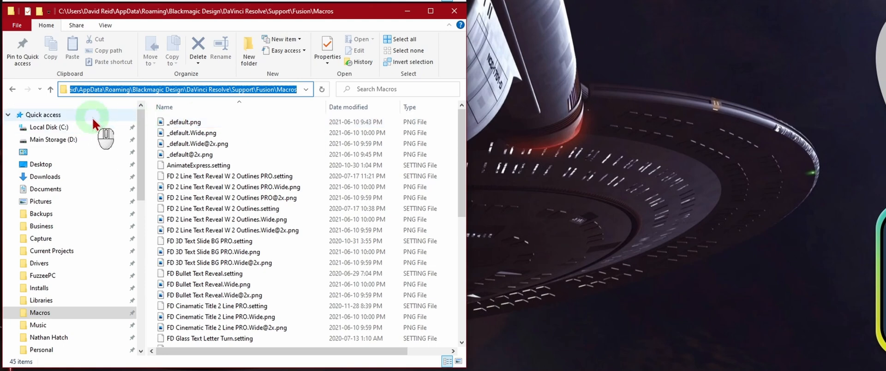
key(Left)
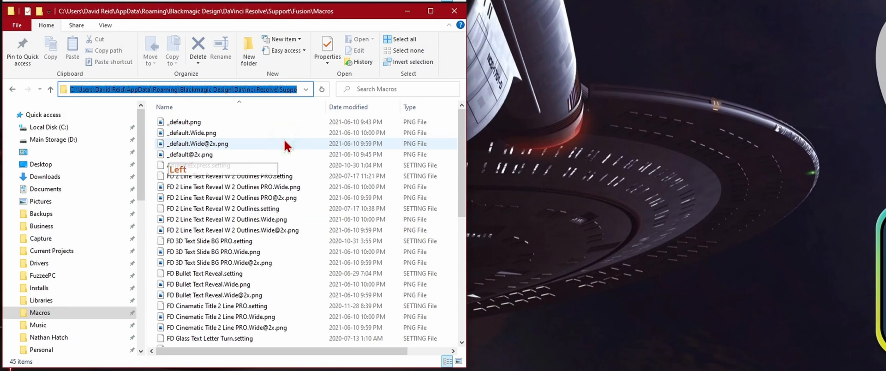
click(125, 90)
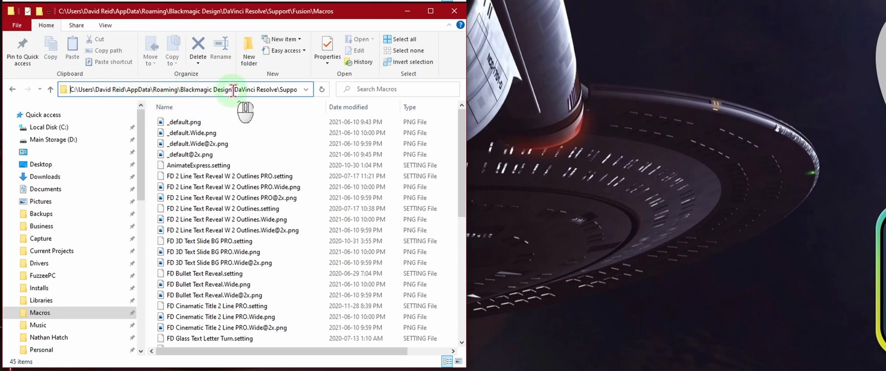
click(290, 89)
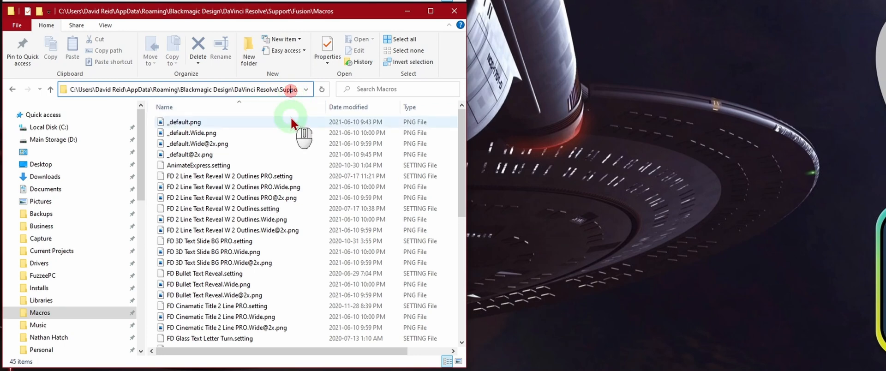
key(Right)
key(Right)
key(Right)
key(Right)
key(Right)
key(Right)
key(Right)
key(Right)
key(Right)
key(Right)
key(Right)
key(Right)
key(Right)
key(Right)
key(Right)
key(Right)
key(Right)
key(Right)
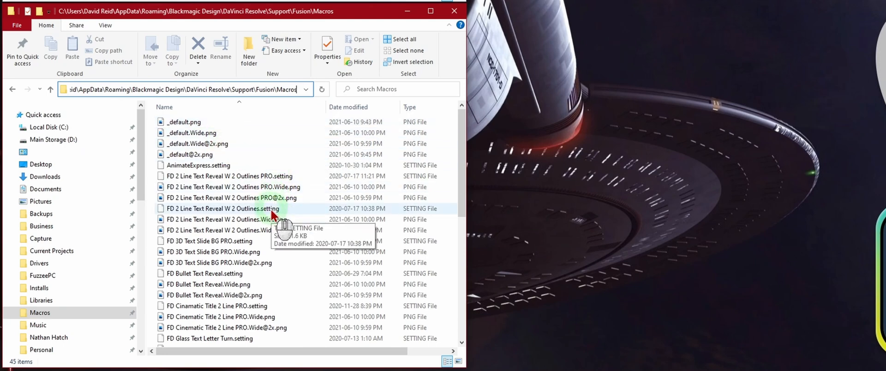
Step: Look through the Macros folder for Glitch_Demo.setting and sort the files by date modified, newest first
scroll(297, 219, down, 3)
scroll(297, 221, down, 3)
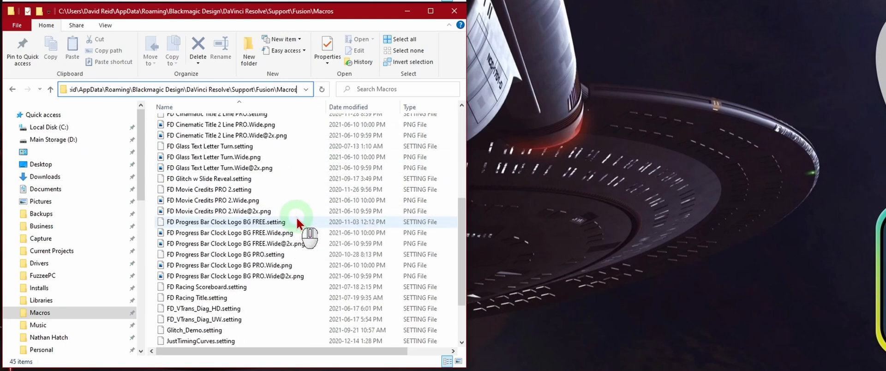
scroll(297, 221, up, 6)
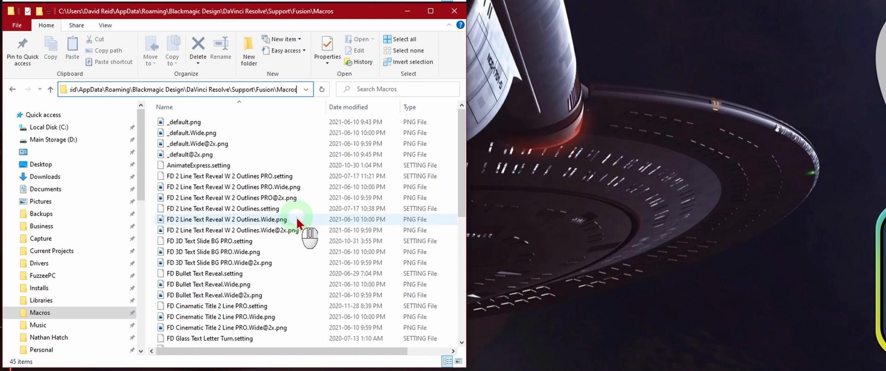
click(359, 106)
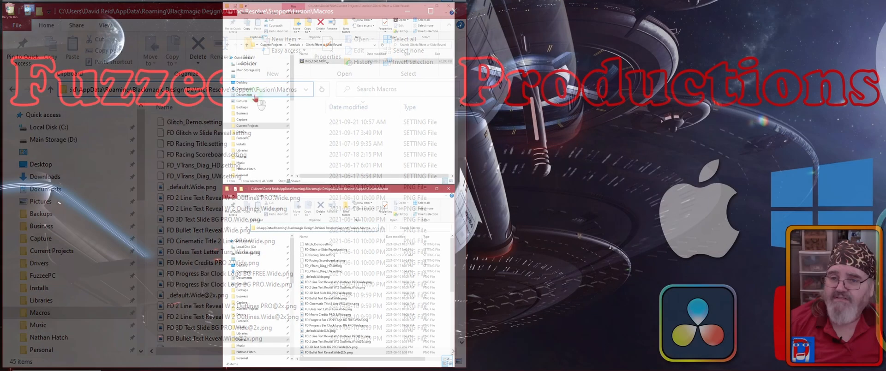
Step: In the second File Explorer window, open the Blank Structure for Fusion Pkgs folder inside Documents > Blackmagic Design
click(243, 95)
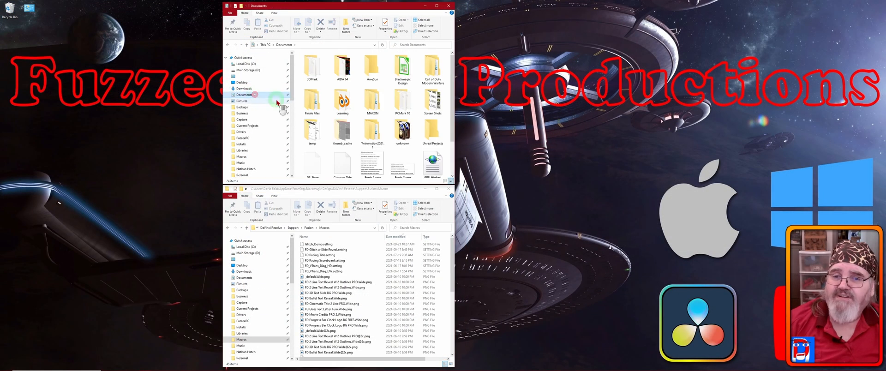
double_click(403, 72)
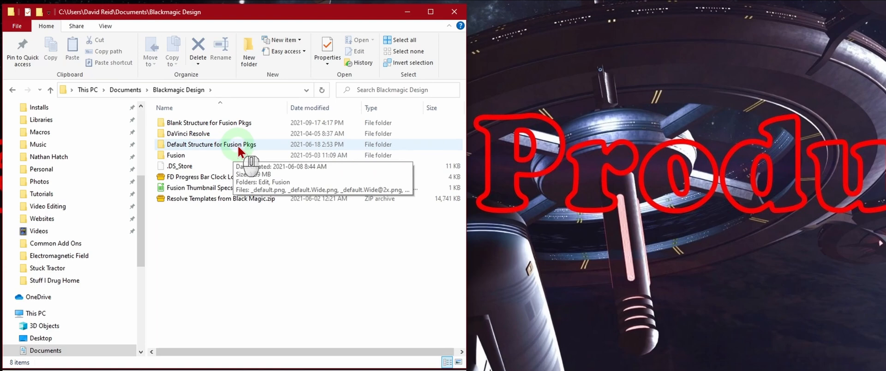
double_click(214, 121)
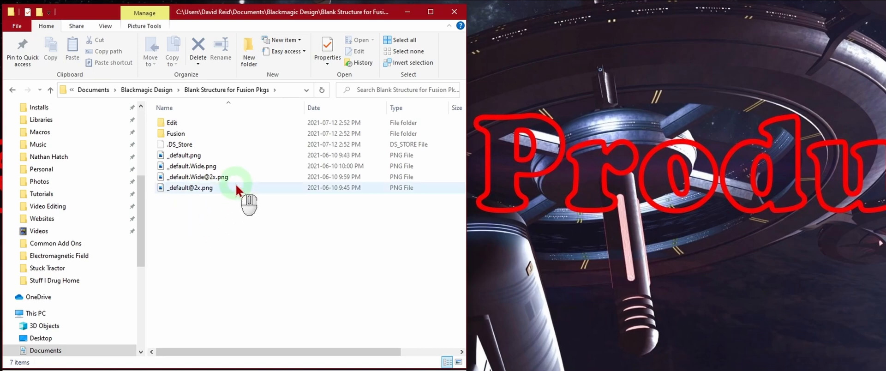
mouse_move(222, 154)
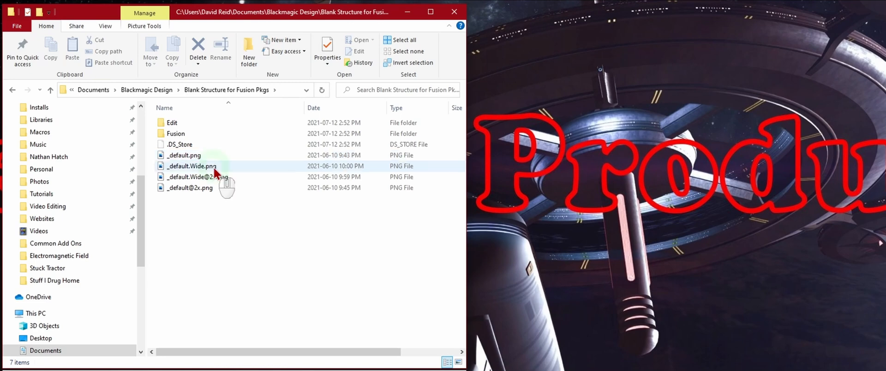
Step: Open the Titles folder inside the Edit folder of Blank Structure for Fusion Pkgs
mouse_move(202, 166)
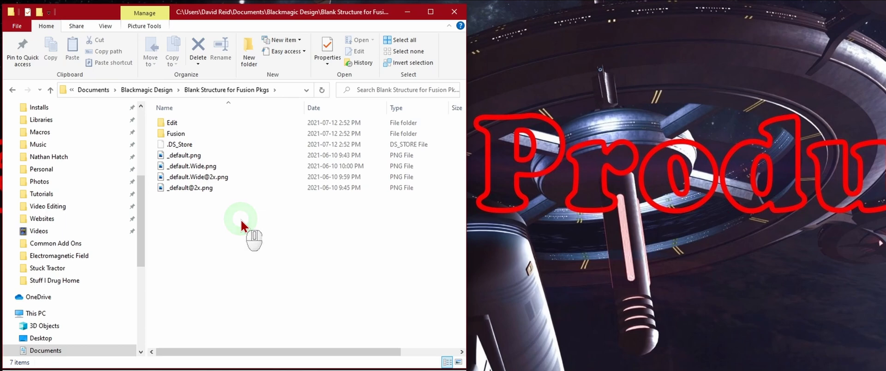
click(245, 201)
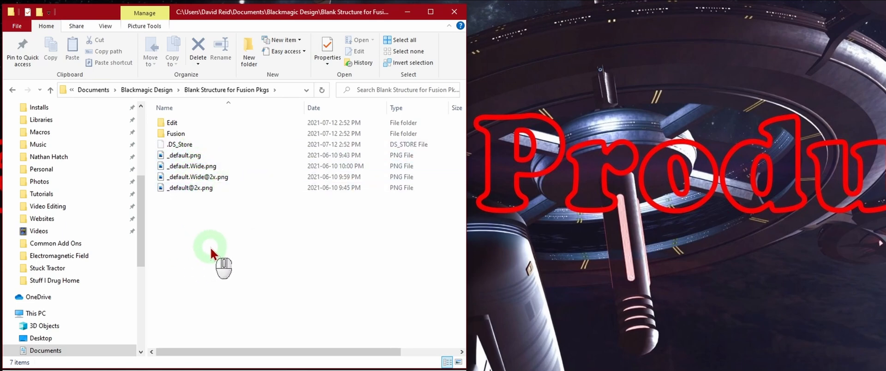
double_click(162, 121)
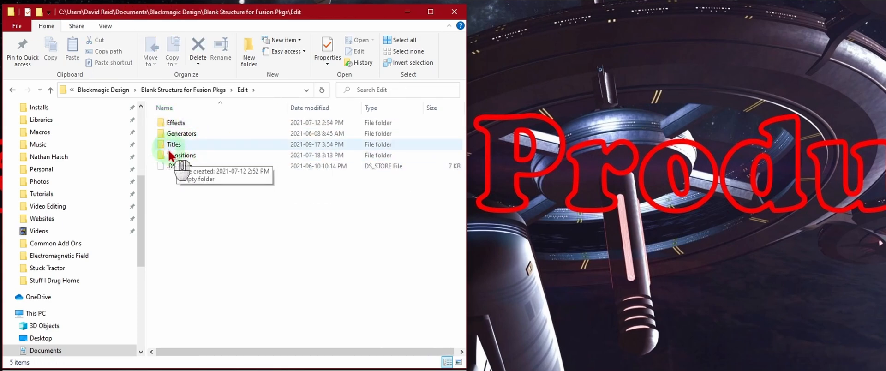
double_click(166, 144)
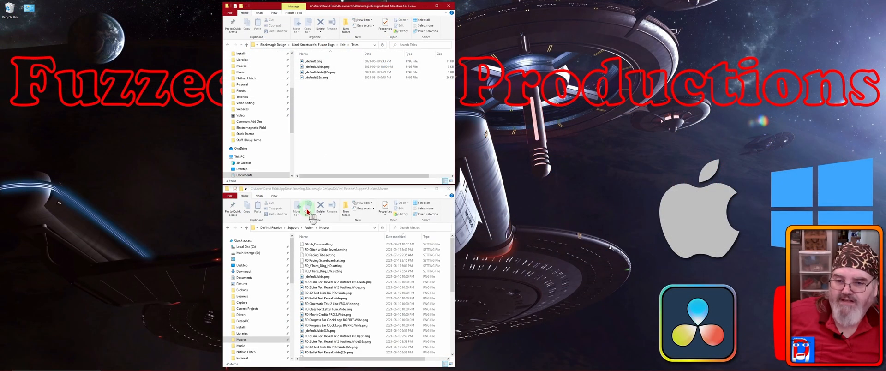
Step: Copy Glitch_Demo.setting from the Macros folder into the Titles folder and return to the Blank Structure for Fusion Pkgs folder
click(316, 244)
drag(317, 244, 320, 99)
key(ctrl)
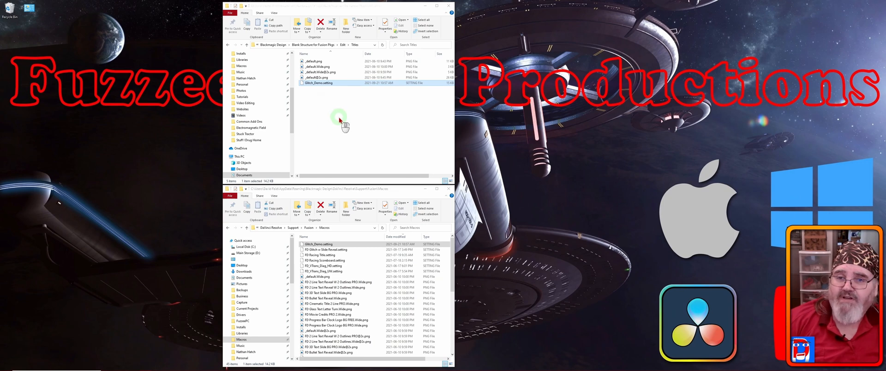
key(alt+Left)
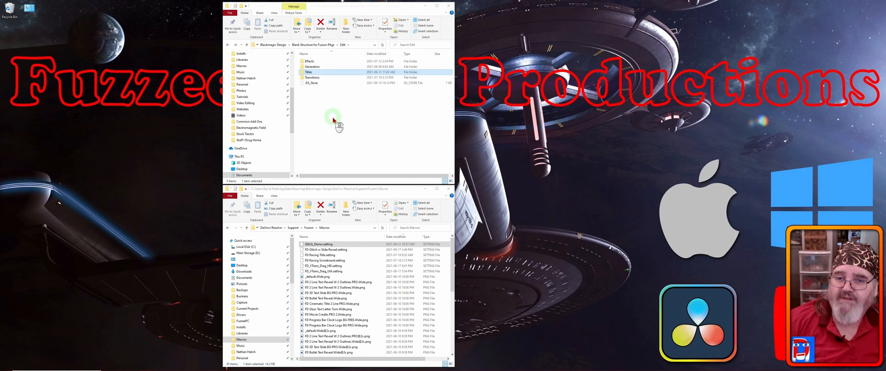
key(alt+Up)
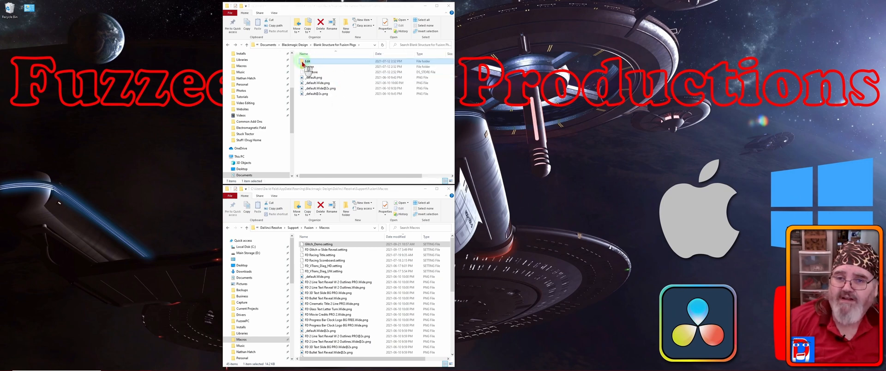